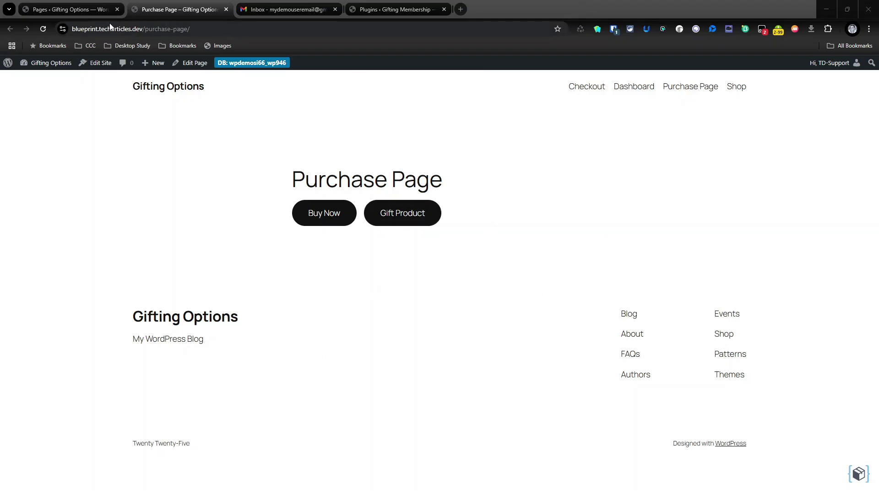
# - Return to the WordPress admin Pages list showing Checkout, Dashboard, Purchase Page and Shop
pyautogui.click(73, 8)
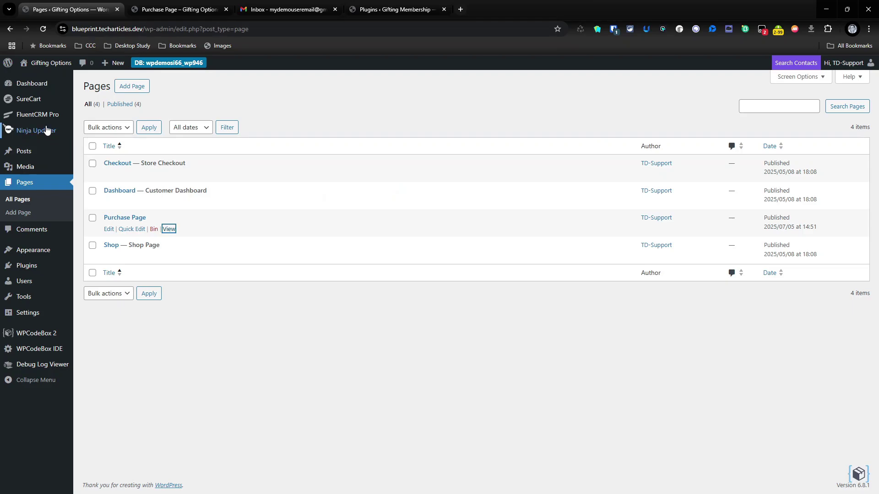
# - Check the FluentCRM Tags list, where Great Course and Awesome Course have 0 contacts, then go to the Purchase Page
pyautogui.click(41, 112)
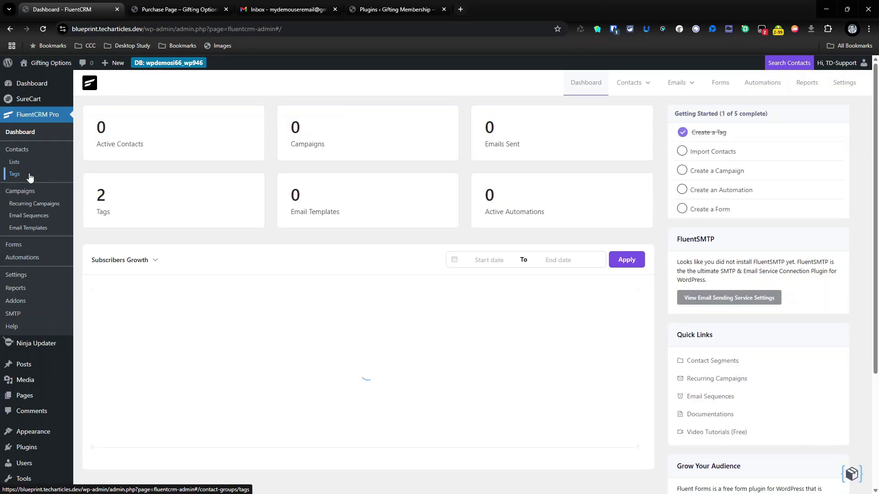
pyautogui.click(29, 175)
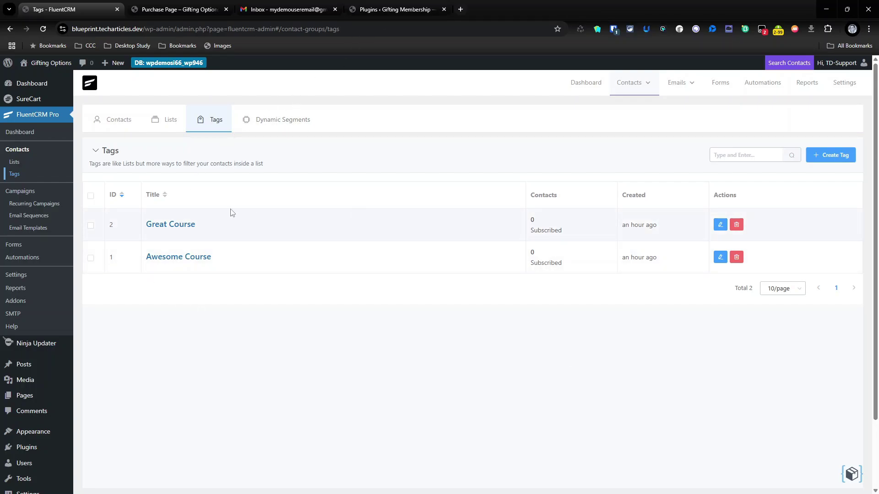
pyautogui.click(185, 9)
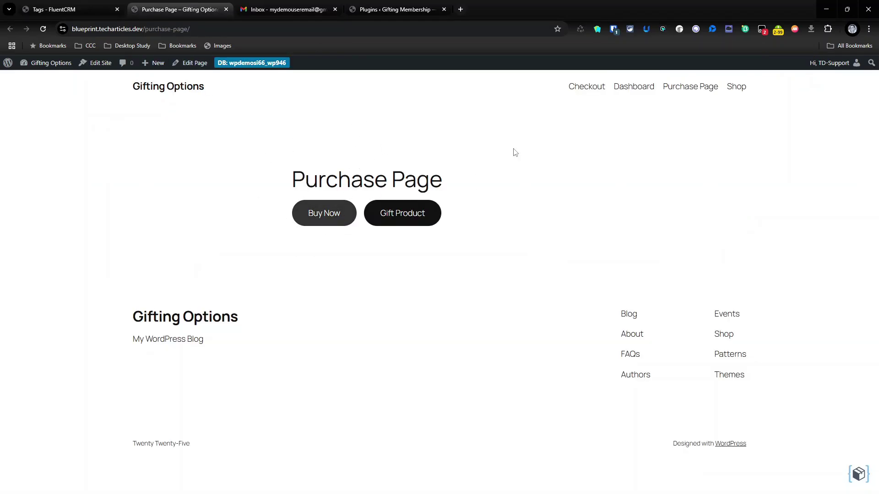
# - Buy the Another Event ticket for US$1 through Buy Now and continue past the payment confirmation
pyautogui.click(308, 216)
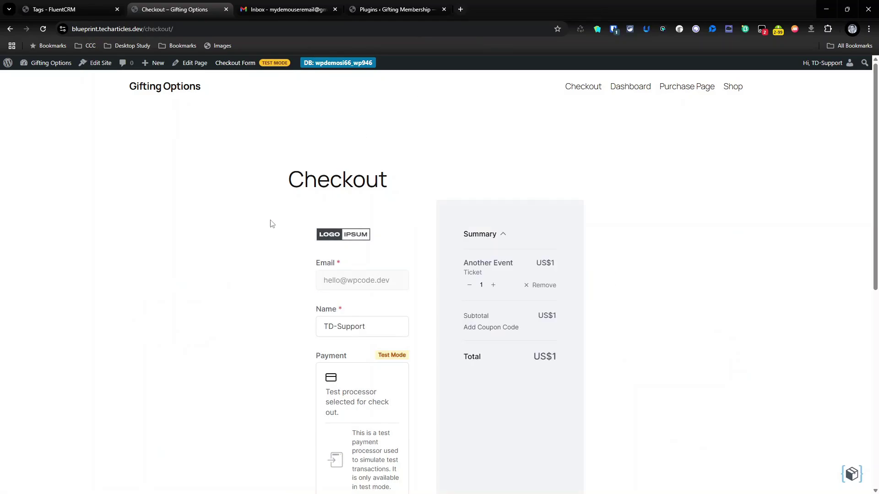
pyautogui.scroll(-1, 307, 279)
pyautogui.scroll(-3, 420, 343)
pyautogui.scroll(3, 278, 379)
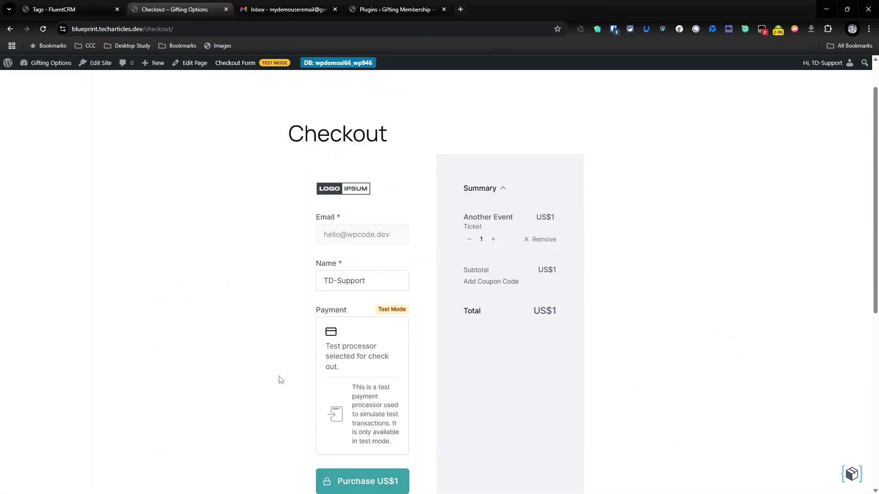
pyautogui.scroll(-5, 491, 240)
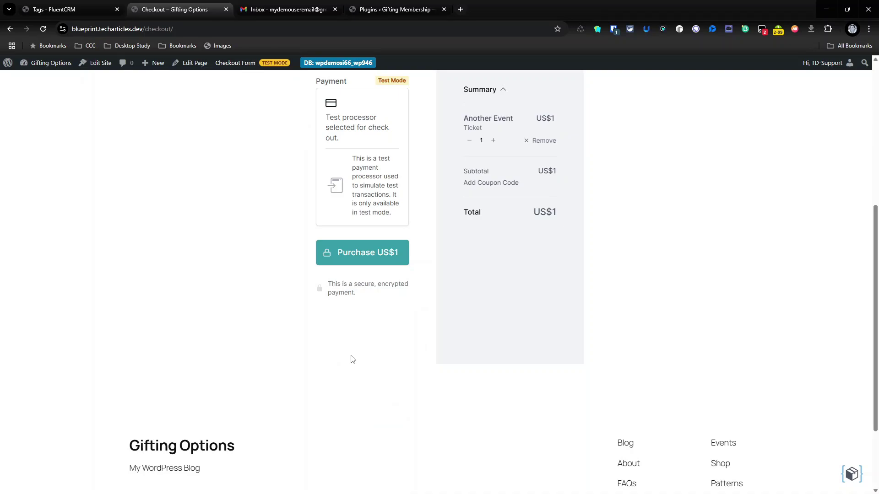
pyautogui.click(373, 240)
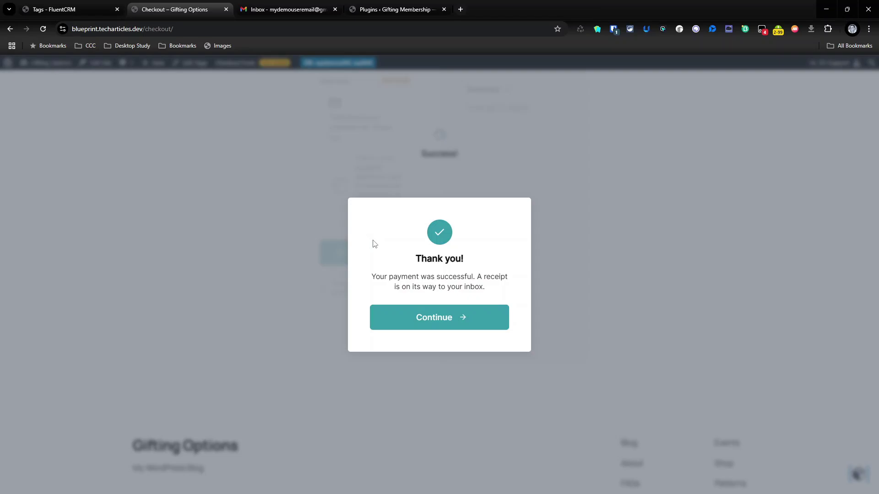
pyautogui.click(438, 315)
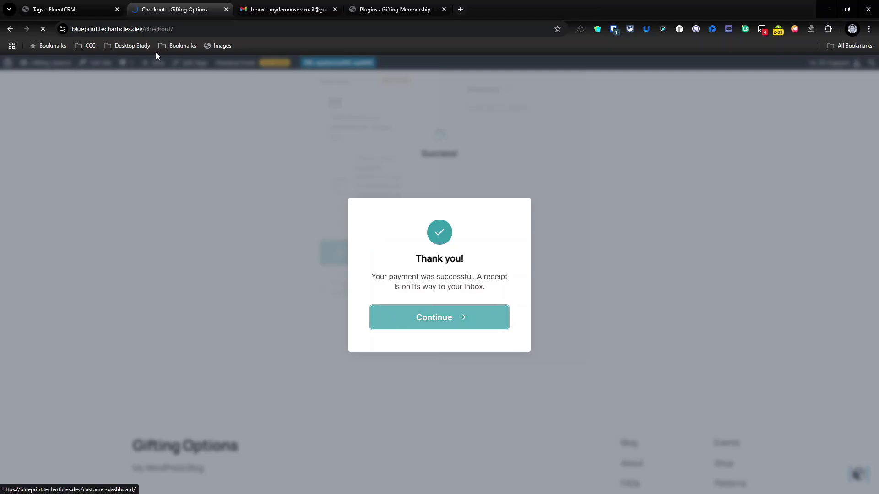
pyautogui.click(71, 3)
# - Review SureCart Gifted Membership settings mapping Another Event to the Awesome Course tag
pyautogui.scroll(-2, 34, 310)
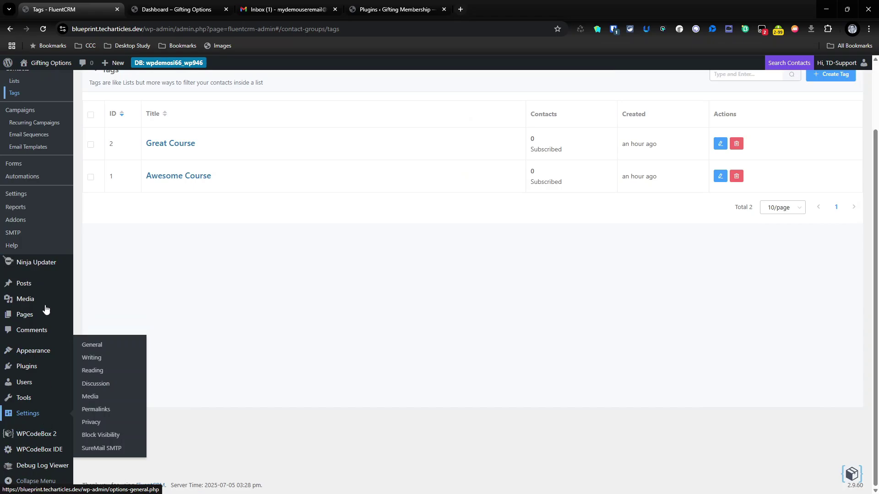
pyautogui.scroll(2, 46, 311)
pyautogui.moveTo(33, 104)
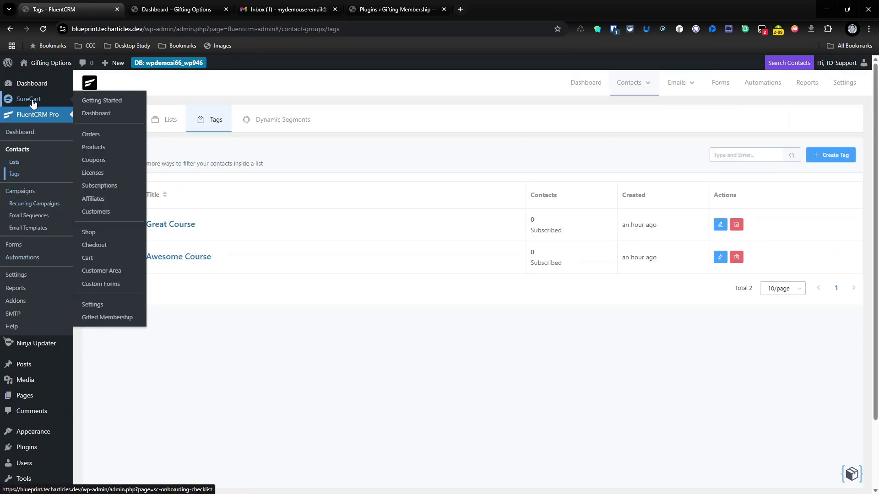
pyautogui.click(119, 318)
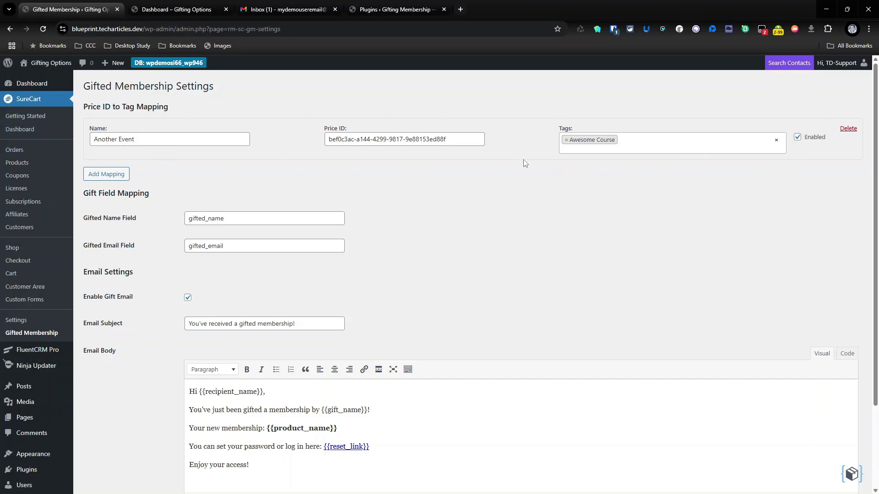
pyautogui.scroll(-2, 522, 183)
pyautogui.scroll(1, 531, 243)
pyautogui.scroll(1, 548, 284)
pyautogui.scroll(-2, 217, 185)
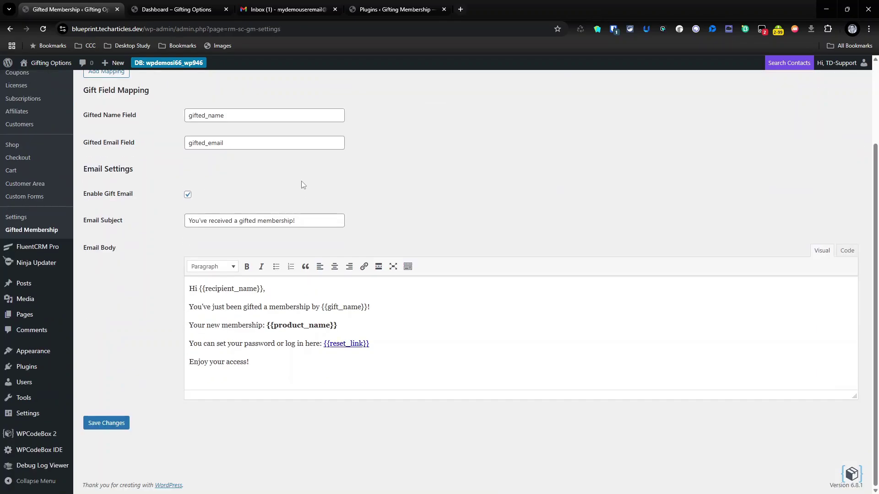
pyautogui.scroll(2, 257, 404)
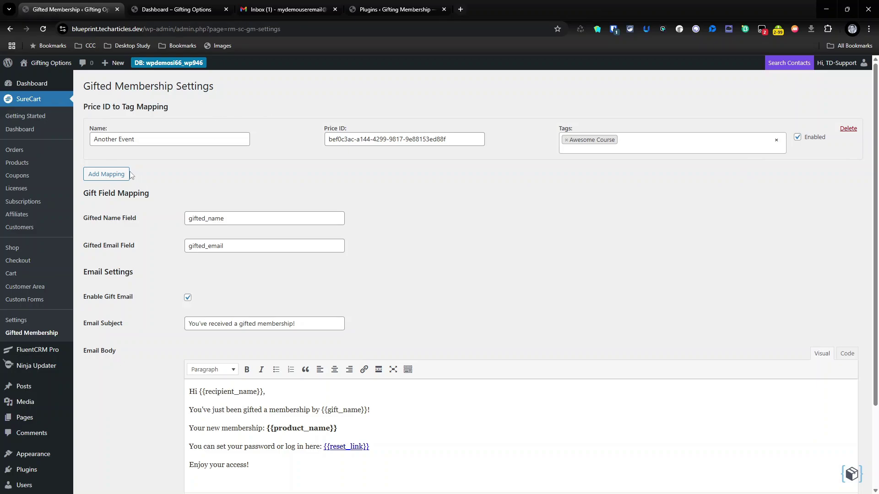
pyautogui.scroll(-3, 112, 307)
pyautogui.scroll(3, 132, 388)
# - Delete the Test Store order receipt from the Gmail inbox
pyautogui.click(316, 9)
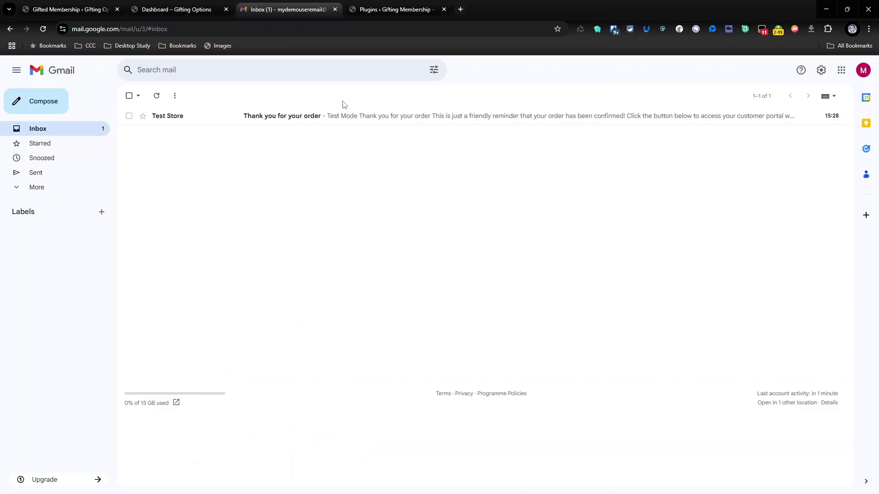
pyautogui.click(370, 120)
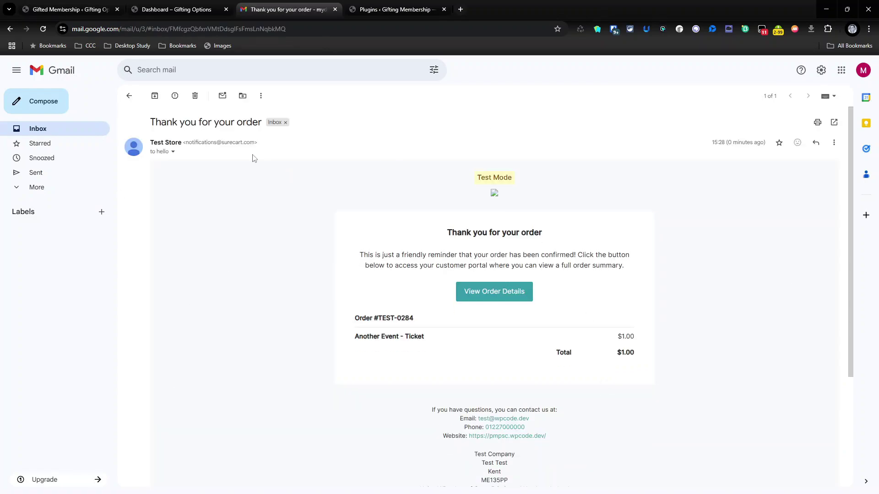
pyautogui.click(195, 96)
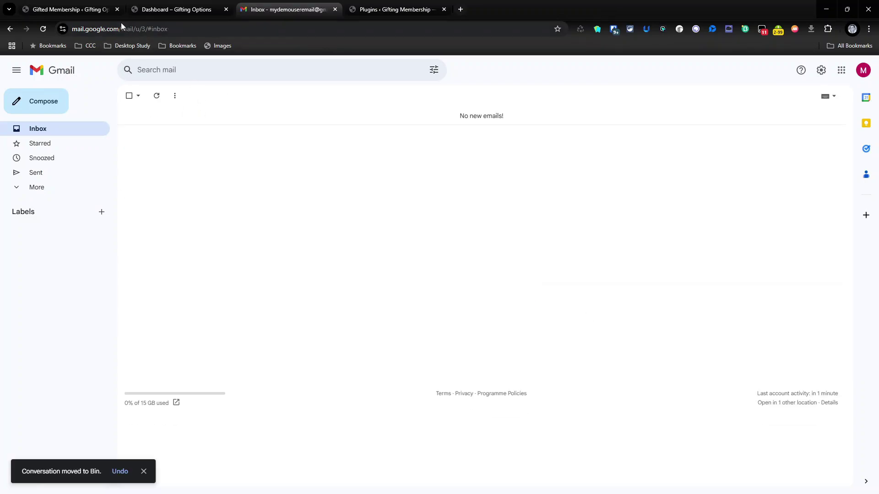
pyautogui.click(105, 9)
# - Verify the Awesome Course tag now lists one subscribed contact, then return to the Tags list
pyautogui.moveTo(44, 350)
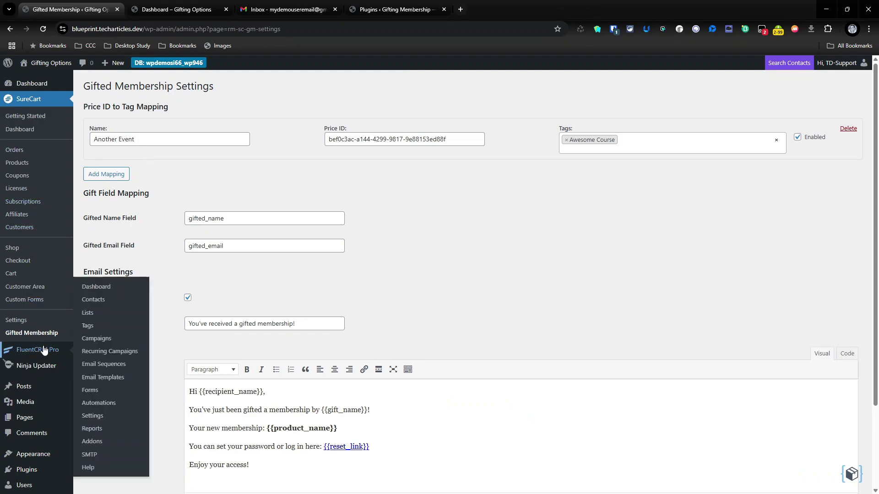
pyautogui.click(98, 331)
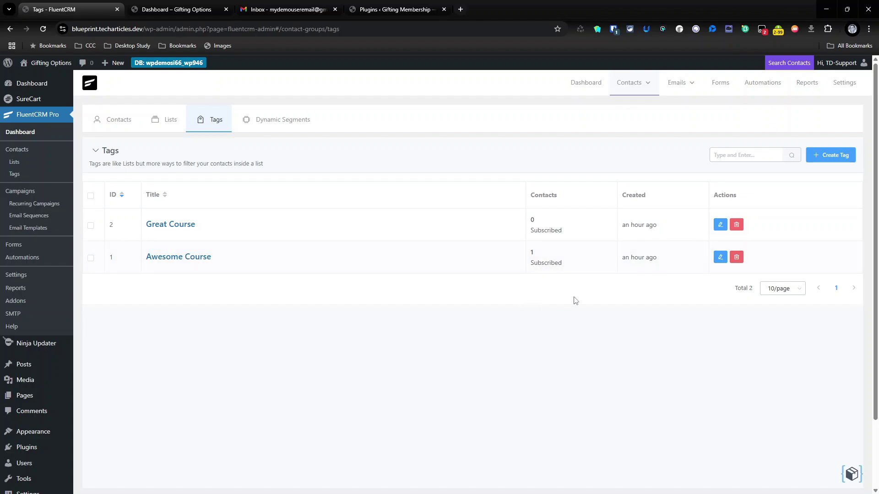
pyautogui.click(187, 257)
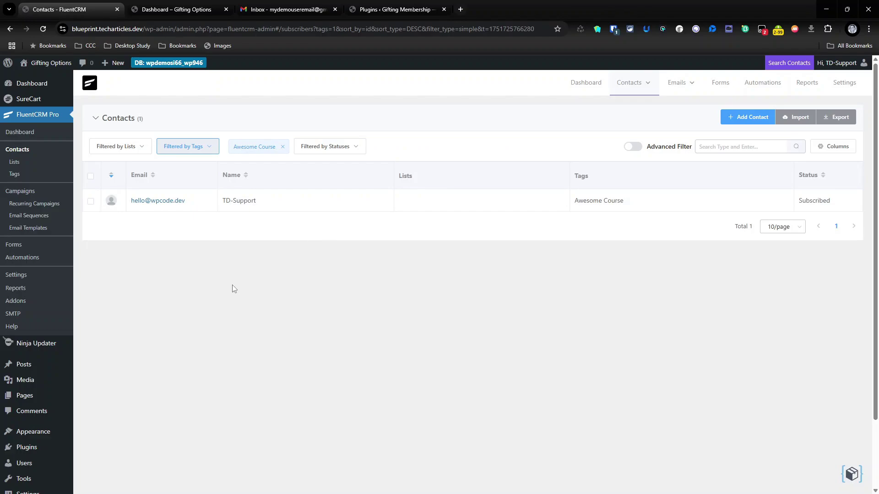
pyautogui.click(10, 28)
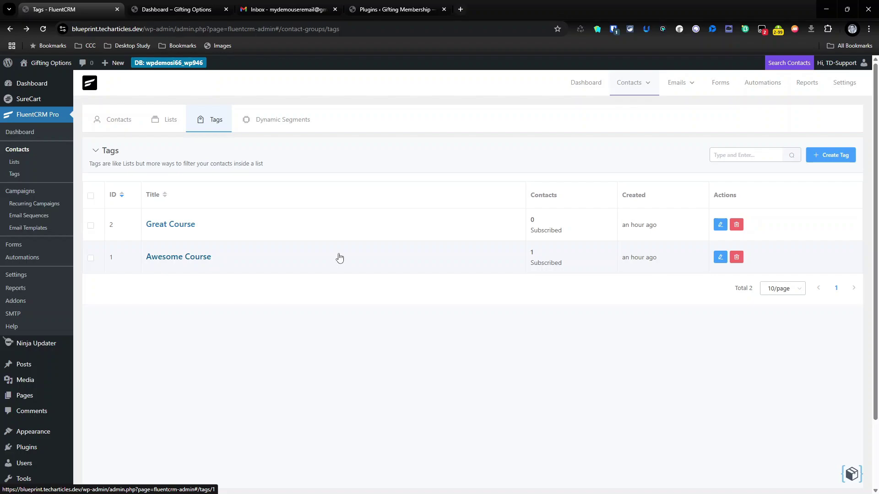
# - From the Purchase Page, start a Gift Product checkout for the Another Event ticket
pyautogui.click(180, 10)
pyautogui.click(13, 28)
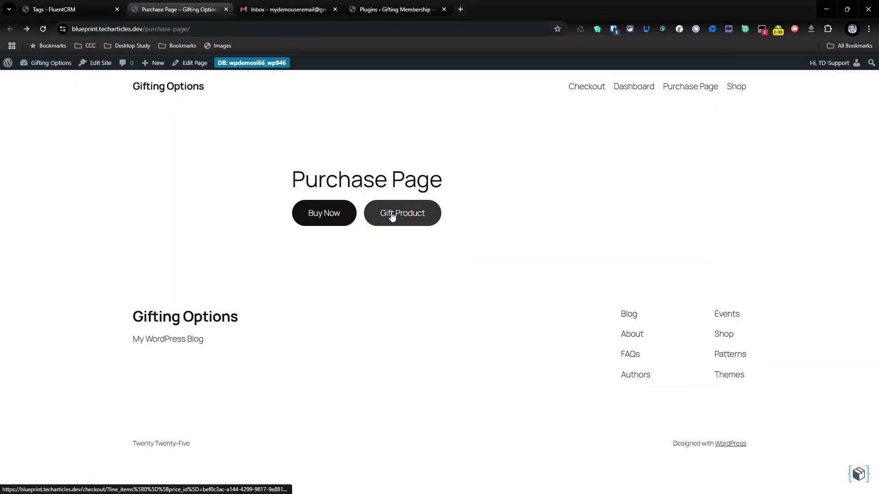
pyautogui.click(399, 215)
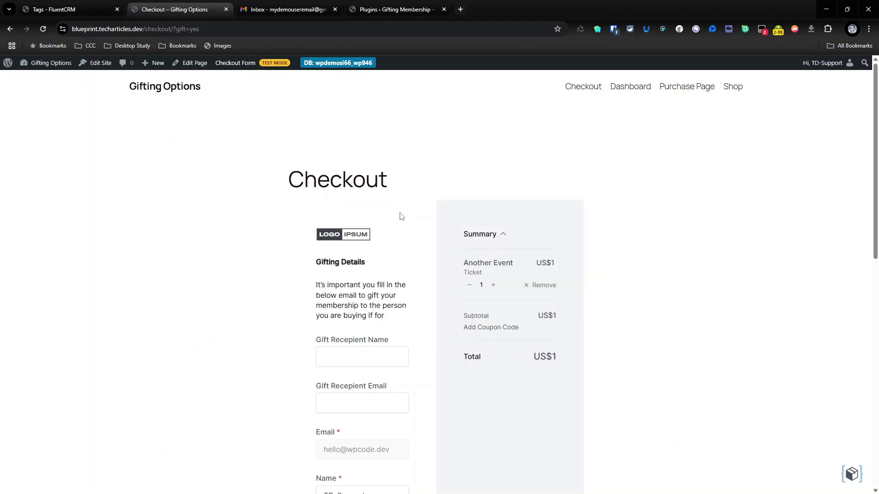
pyautogui.scroll(-2, 402, 216)
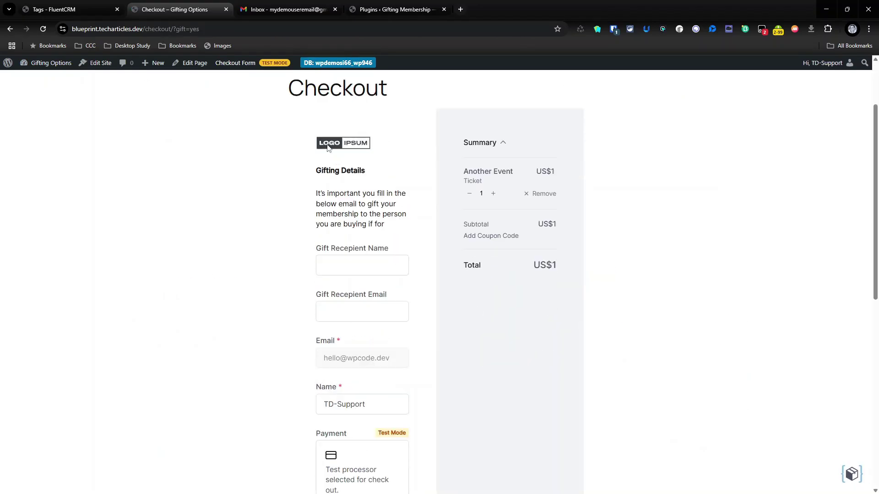
# - Highlight the Gifting Details explanation and the ?gift=yes parameter in the page URL
pyautogui.moveTo(315, 180); pyautogui.dragTo(399, 240)
pyautogui.click(390, 193)
pyautogui.scroll(-1, 426, 282)
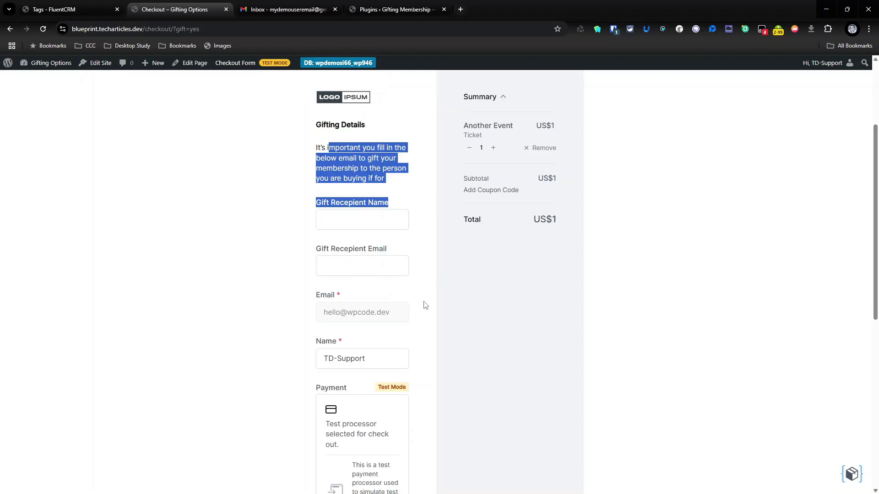
pyautogui.scroll(3, 420, 273)
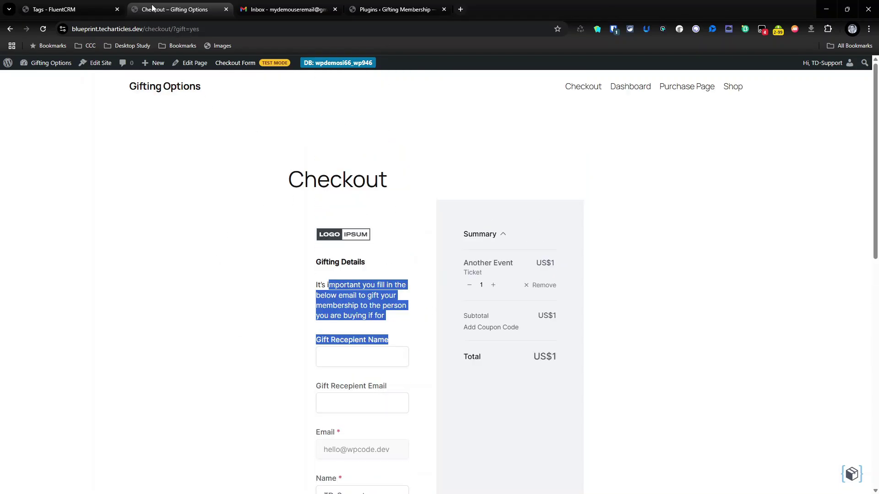
pyautogui.moveTo(171, 28); pyautogui.dragTo(198, 29)
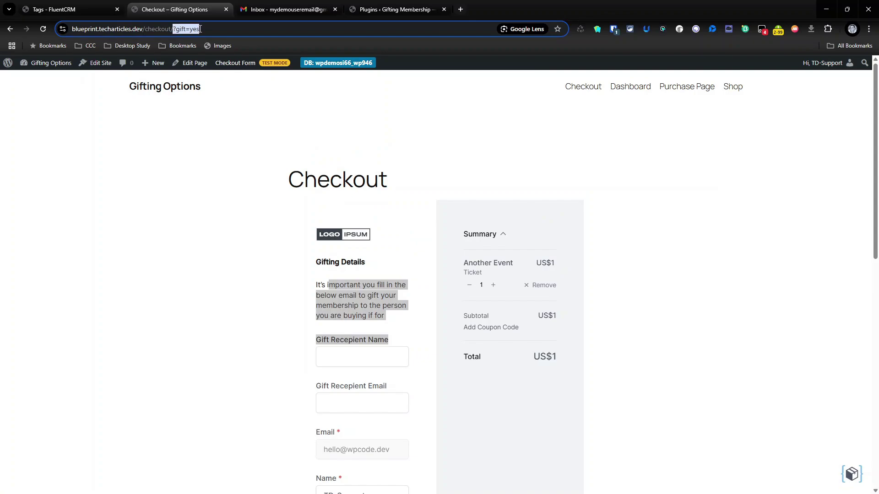
pyautogui.moveTo(204, 29); pyautogui.dragTo(204, 29)
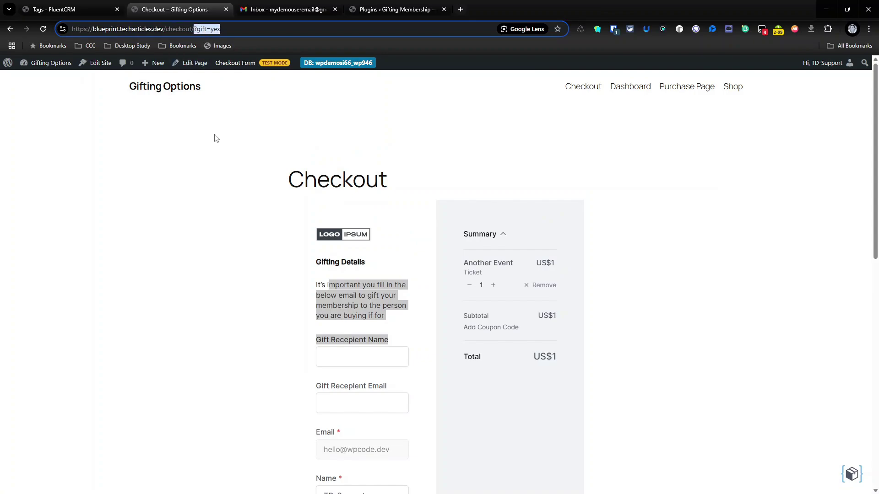
pyautogui.scroll(-1, 215, 139)
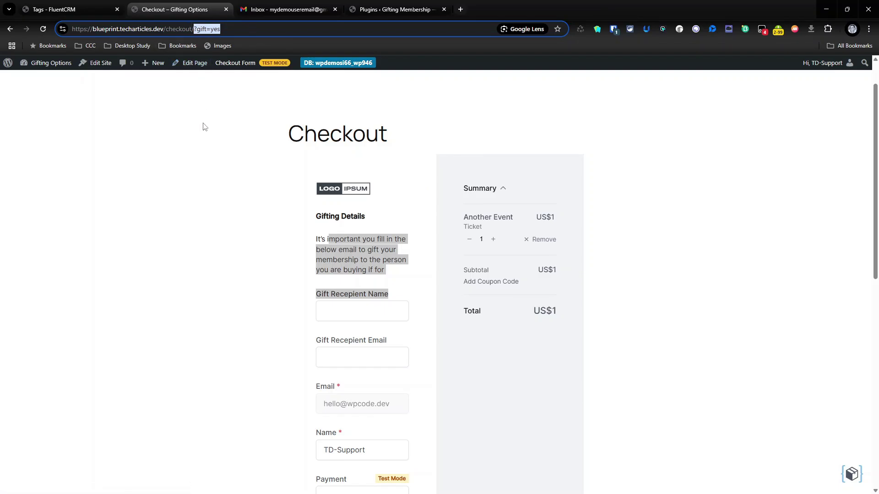
# - Look at the installed plugins list, then return to the gift checkout page
pyautogui.click(81, 6)
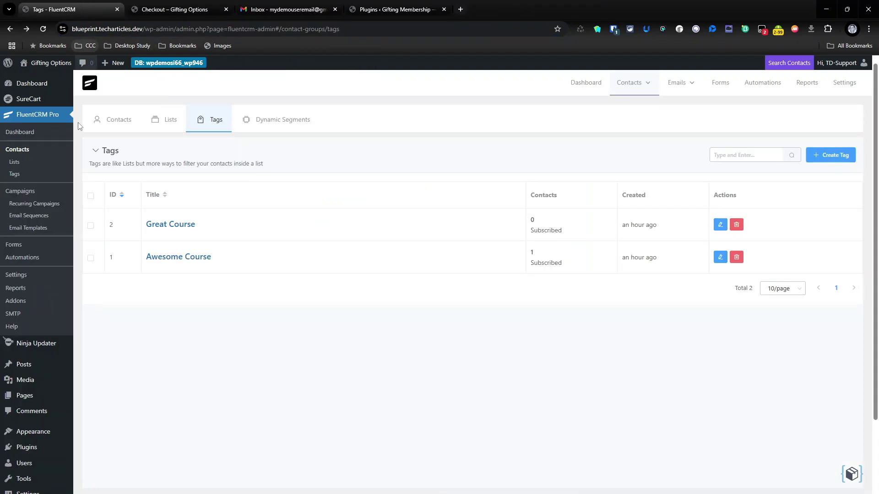
pyautogui.click(33, 450)
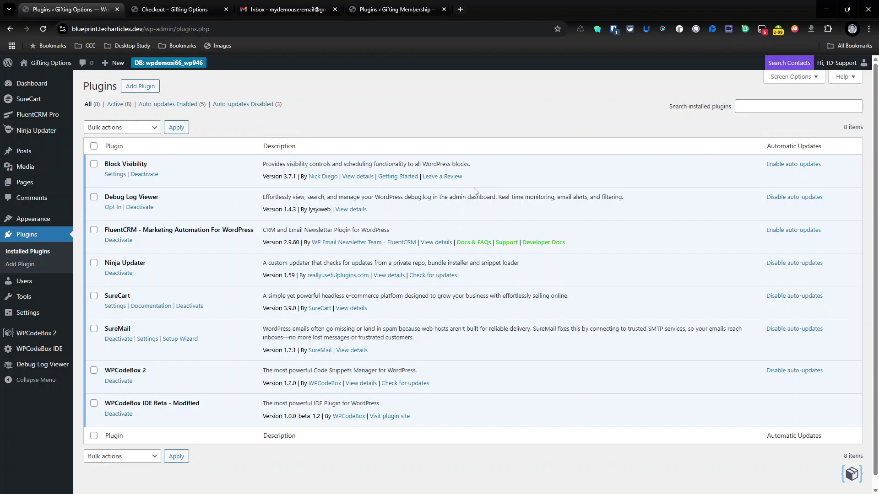
pyautogui.click(183, 9)
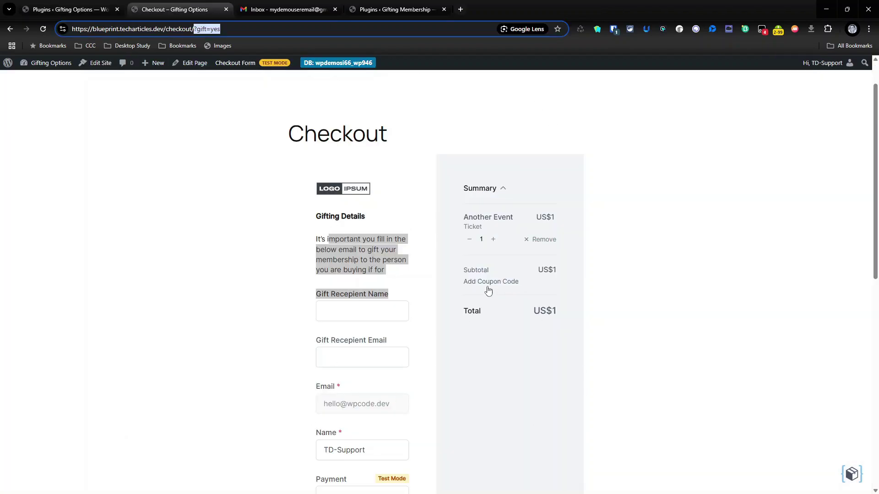
# - Enter the recipient's name and email, then complete the US$1 Another Event gift purchase
pyautogui.click(343, 321)
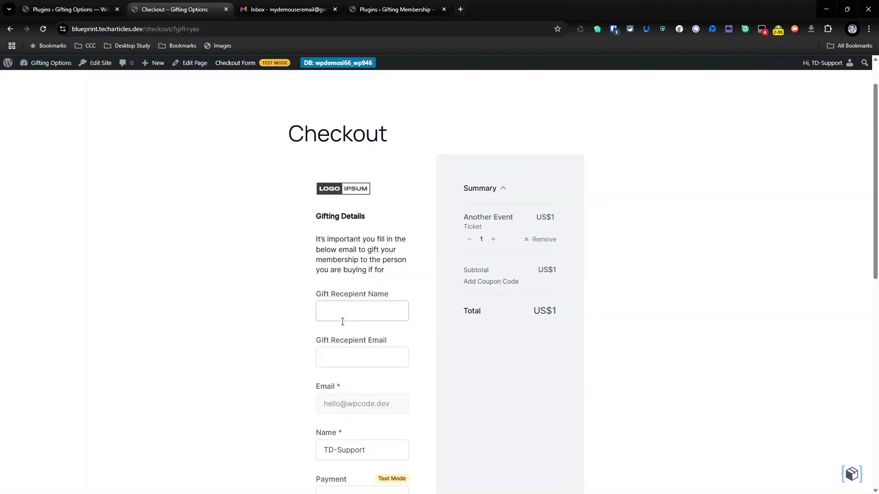
pyautogui.click(346, 312)
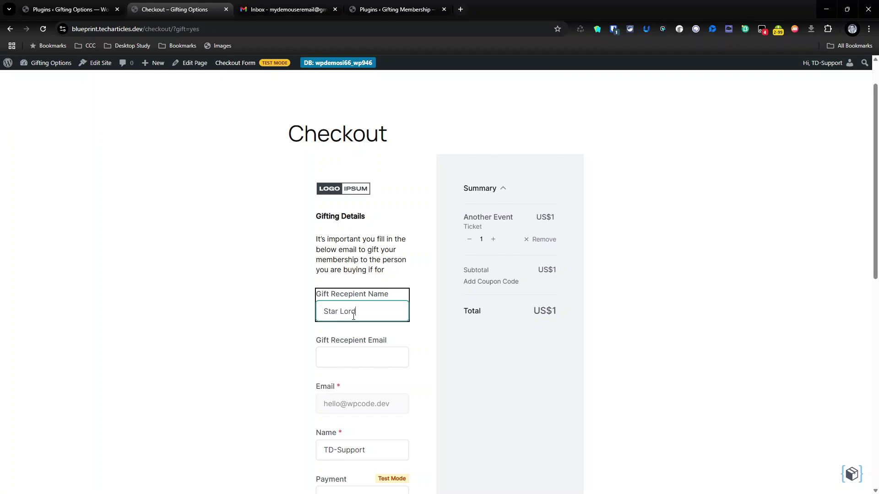
pyautogui.click(346, 357)
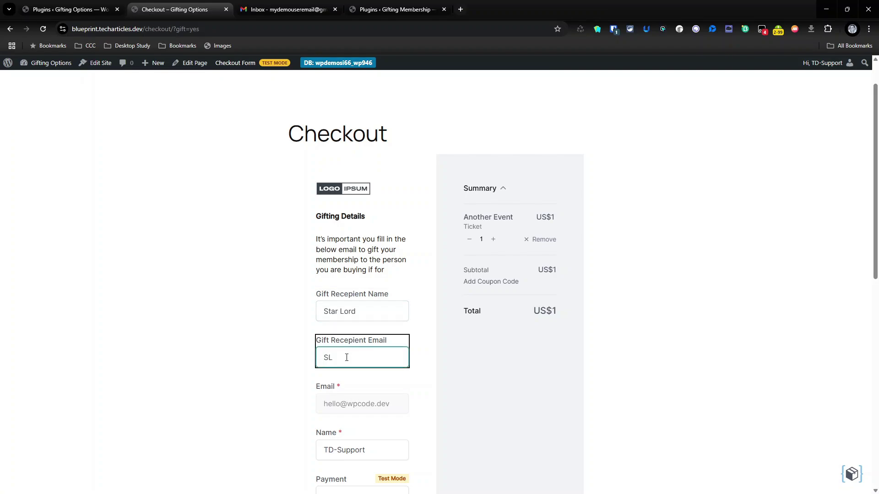
pyautogui.scroll(-8, 346, 357)
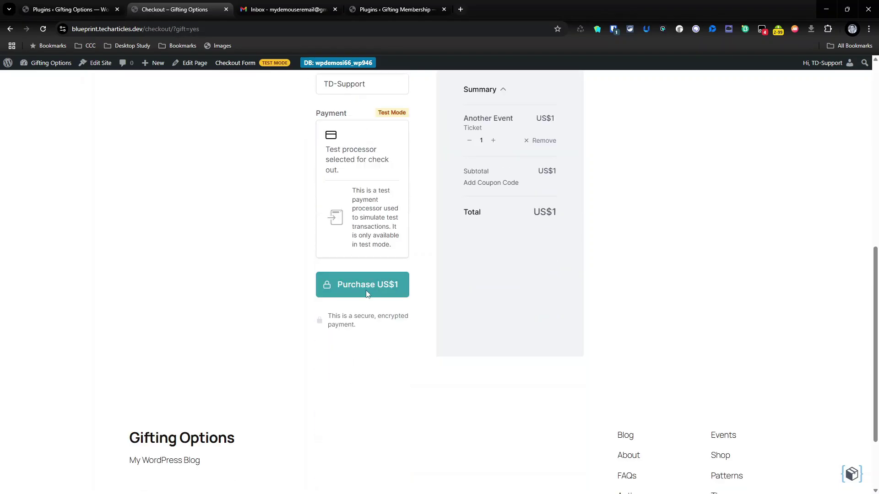
pyautogui.click(367, 286)
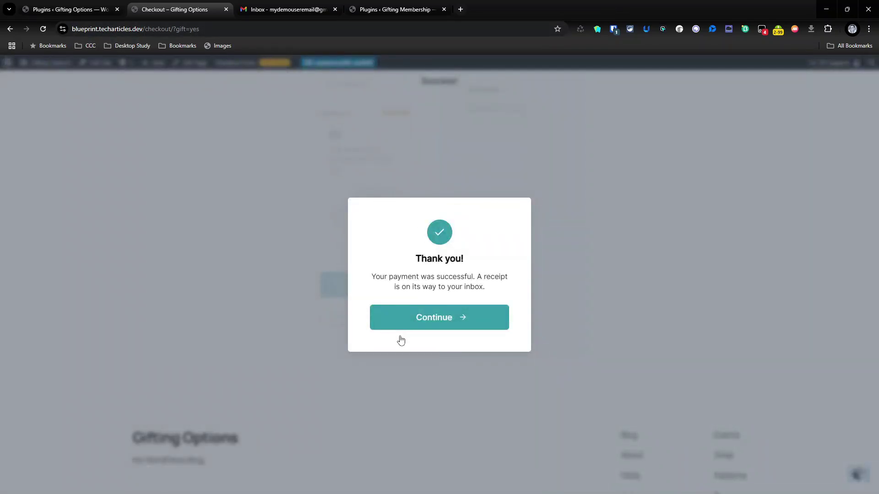
pyautogui.click(434, 319)
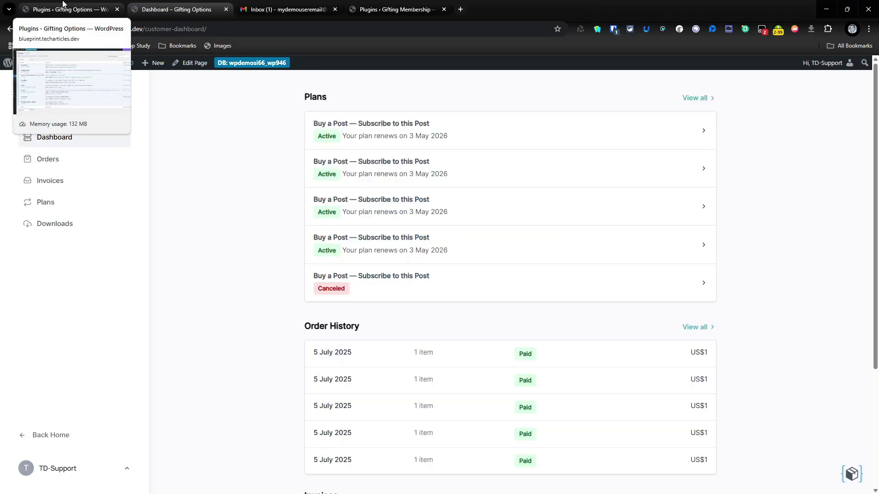
# - Confirm the gift recipient appears under the Awesome Course tag, then open the WordPress Users list
pyautogui.click(70, 5)
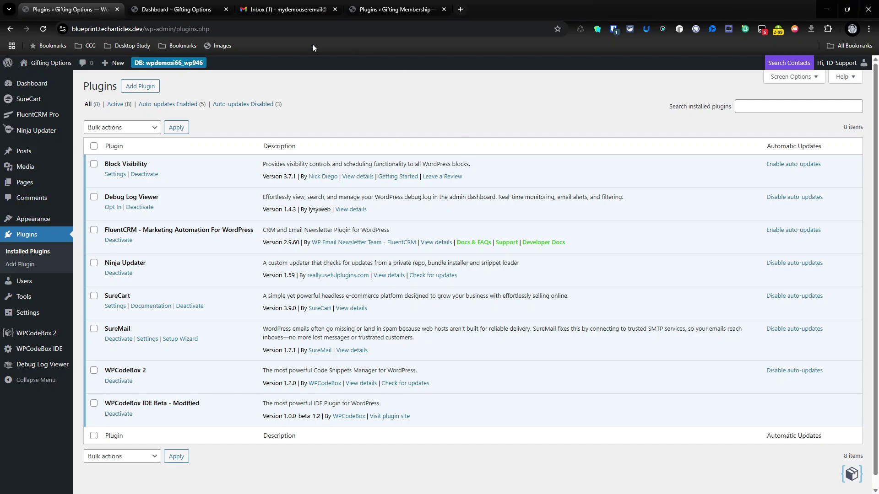
pyautogui.moveTo(52, 122)
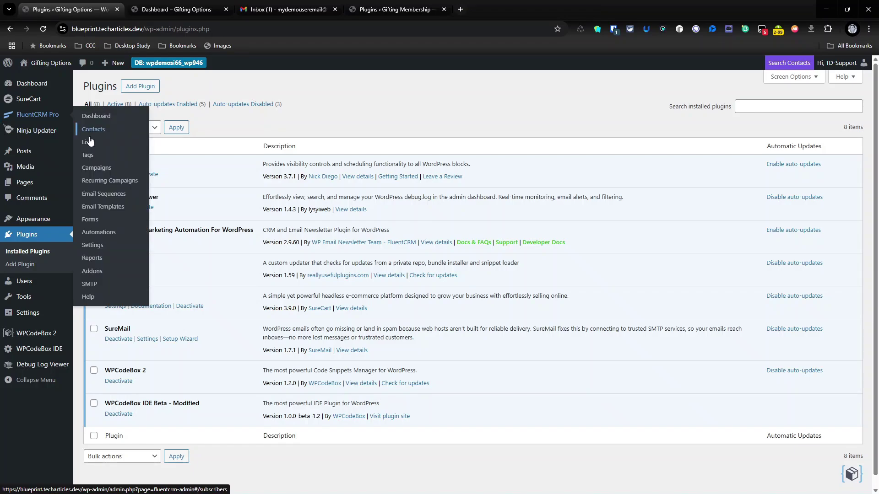
pyautogui.click(89, 155)
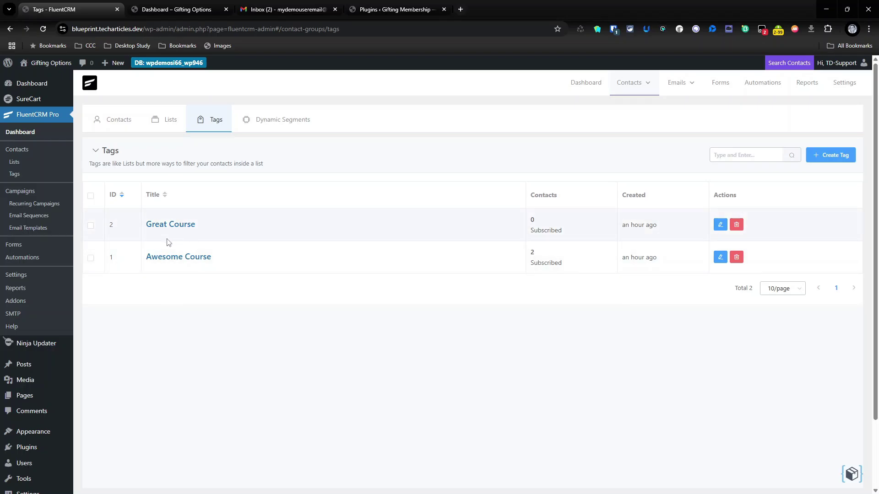
pyautogui.click(167, 258)
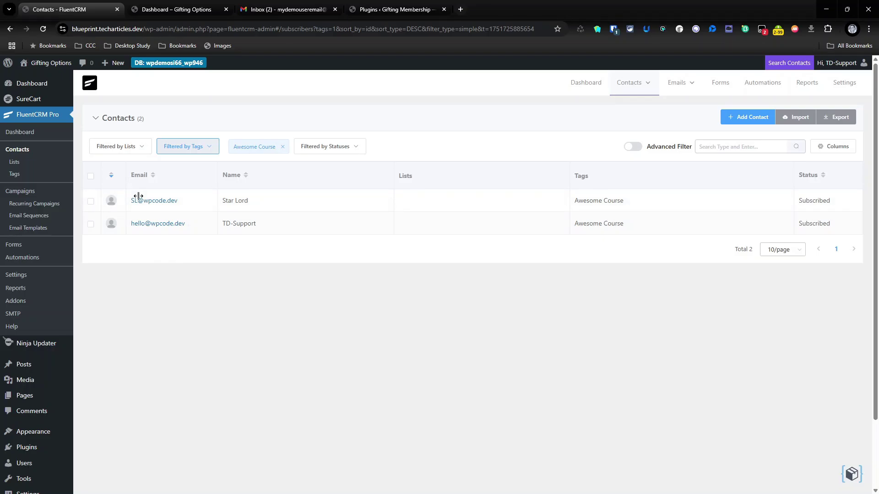
pyautogui.scroll(-2, 42, 426)
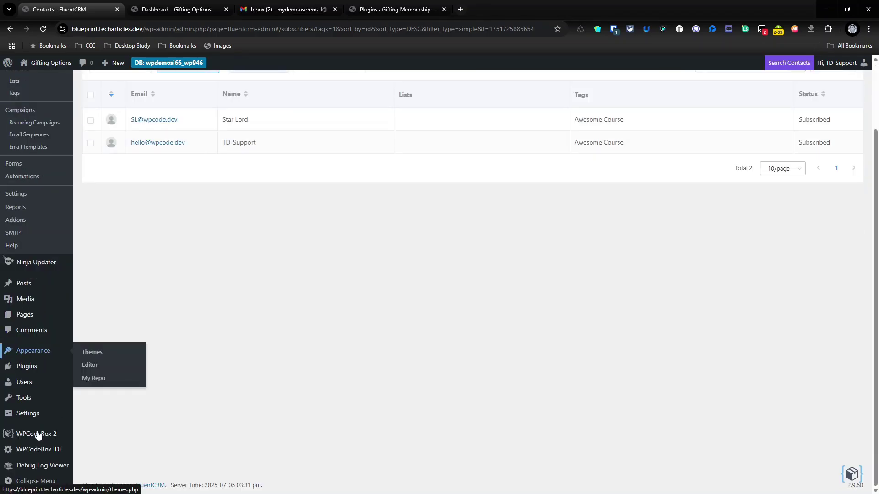
pyautogui.click(29, 386)
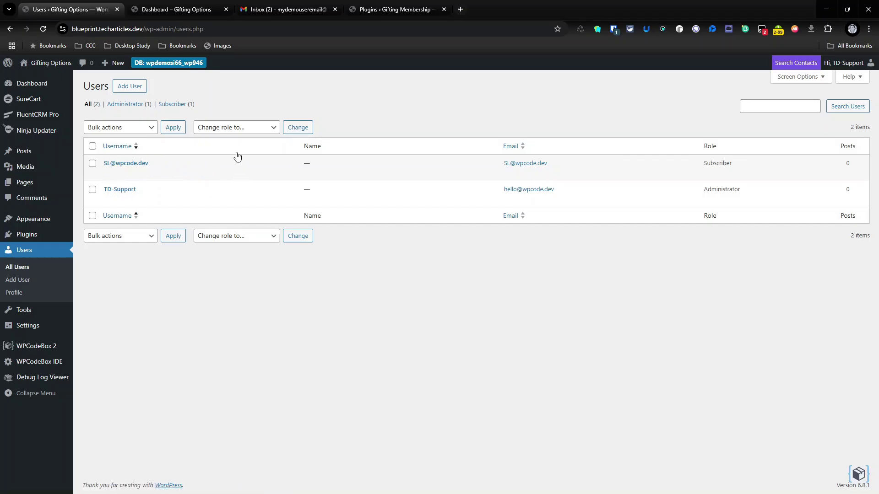
# - In Gmail, open the Thank you for your order email and inspect its sender and recipient details
pyautogui.click(291, 10)
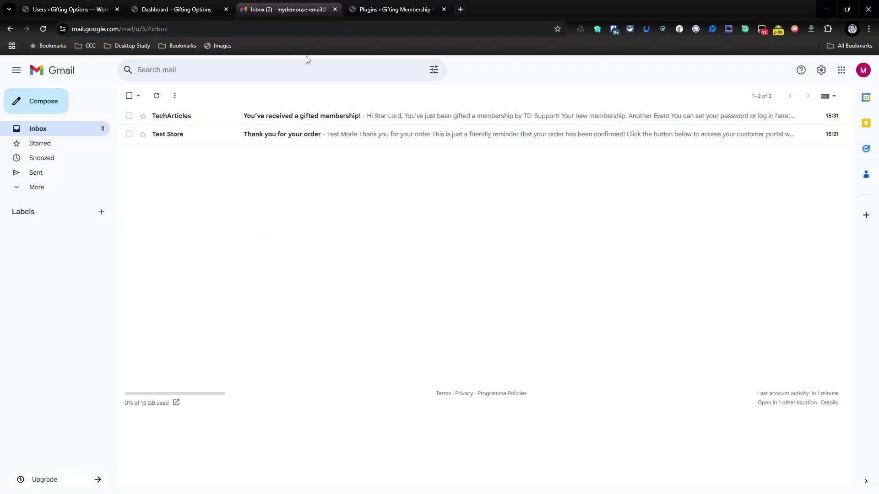
pyautogui.click(339, 137)
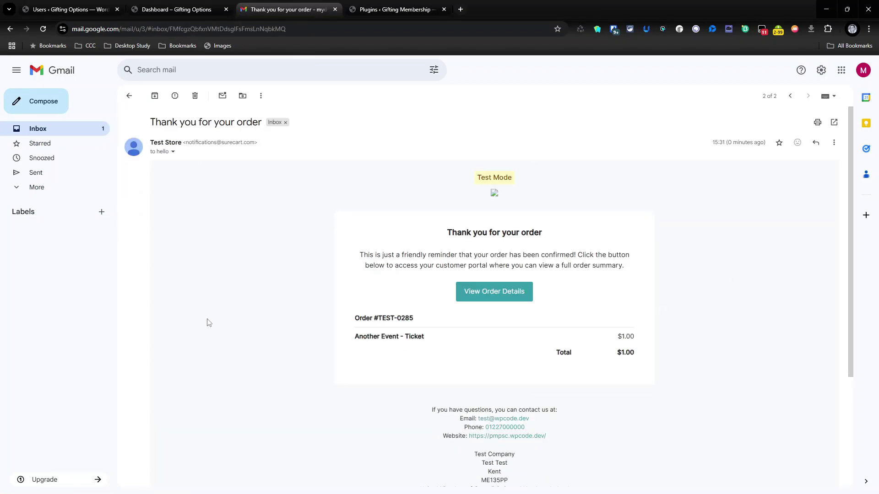
pyautogui.click(169, 152)
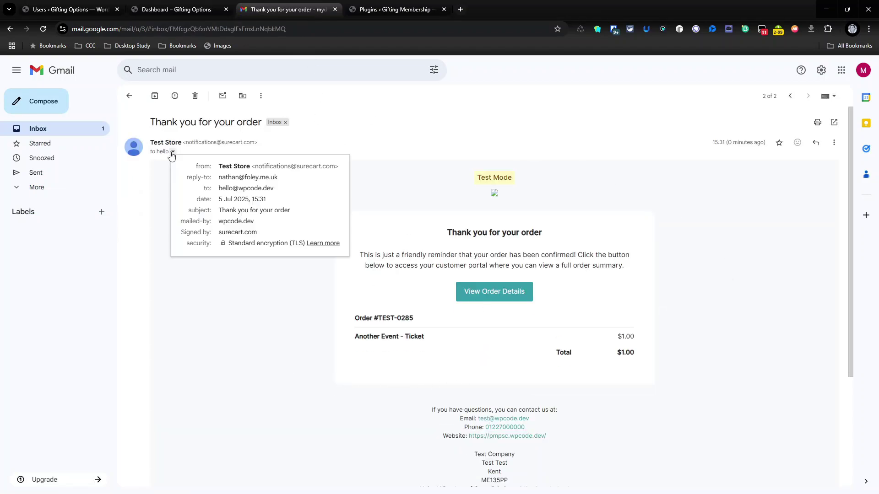
pyautogui.click(426, 240)
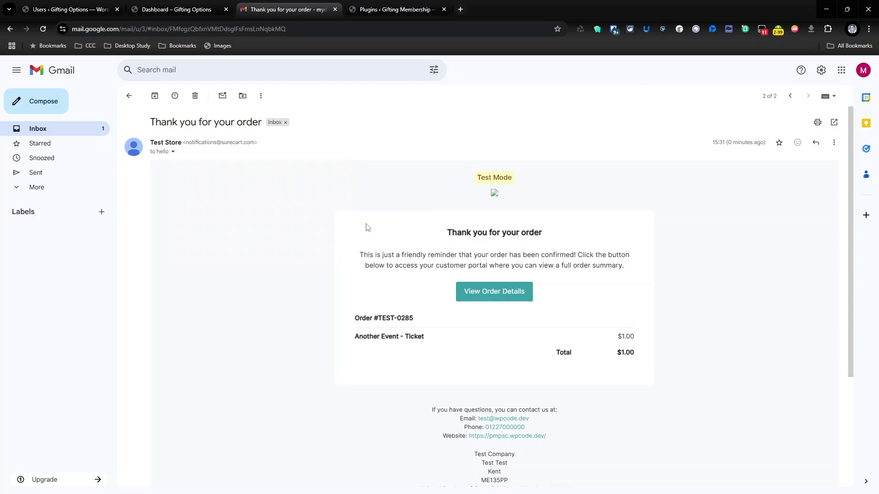
pyautogui.click(174, 152)
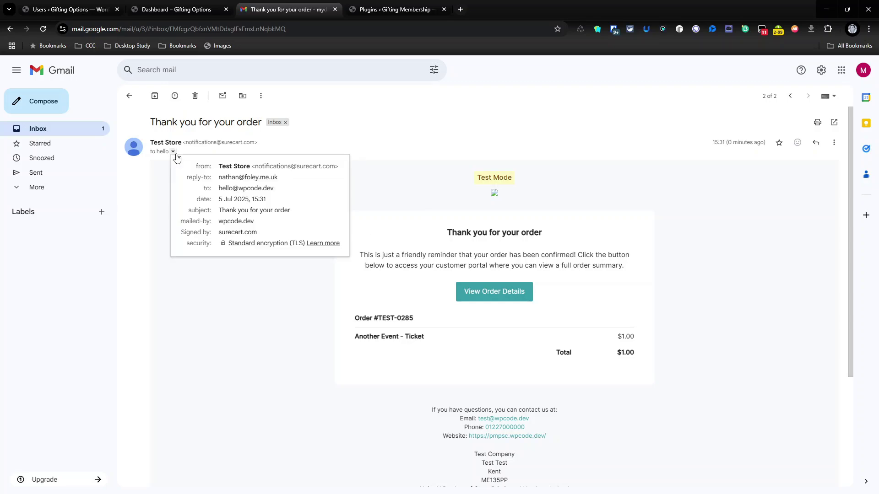
pyautogui.click(425, 305)
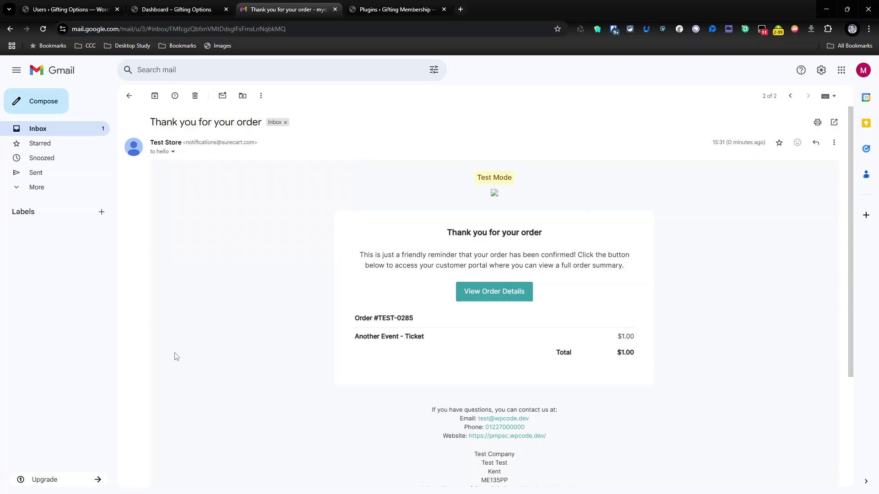
# - Bin the order receipt and read the gifted membership email, then return to WordPress Users
pyautogui.click(194, 96)
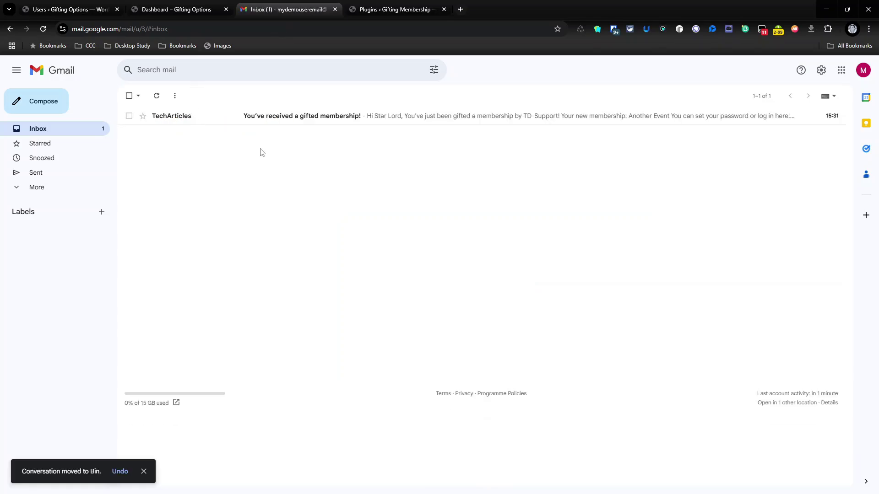
pyautogui.click(469, 116)
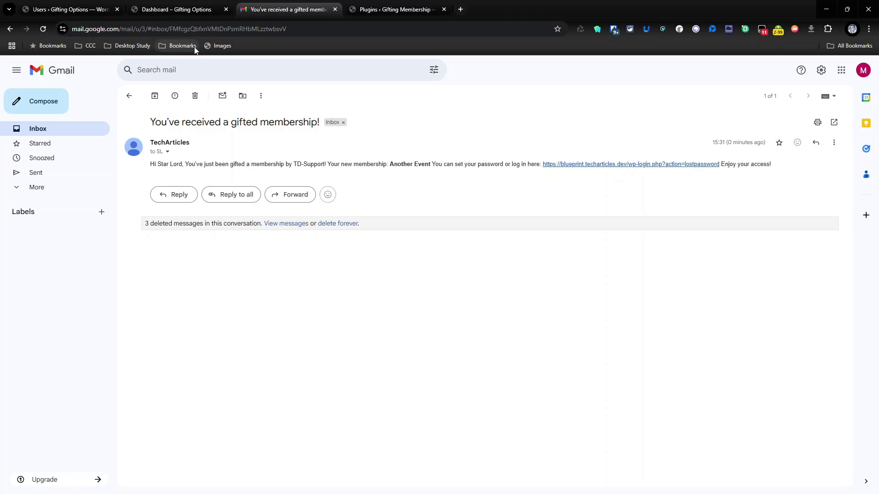
pyautogui.click(68, 9)
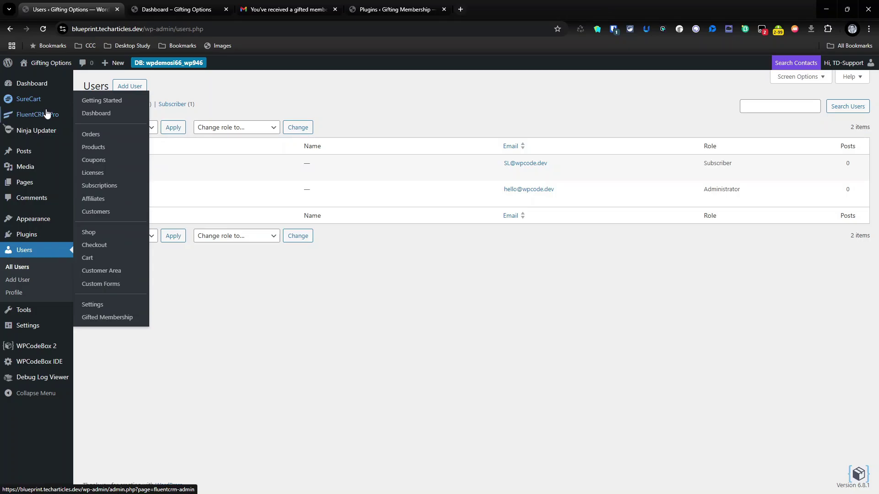
# - Review the Gifted Membership field-mapping and gift-email settings, then move to the Gifting Membership site
pyautogui.click(127, 317)
pyautogui.scroll(-2, 128, 317)
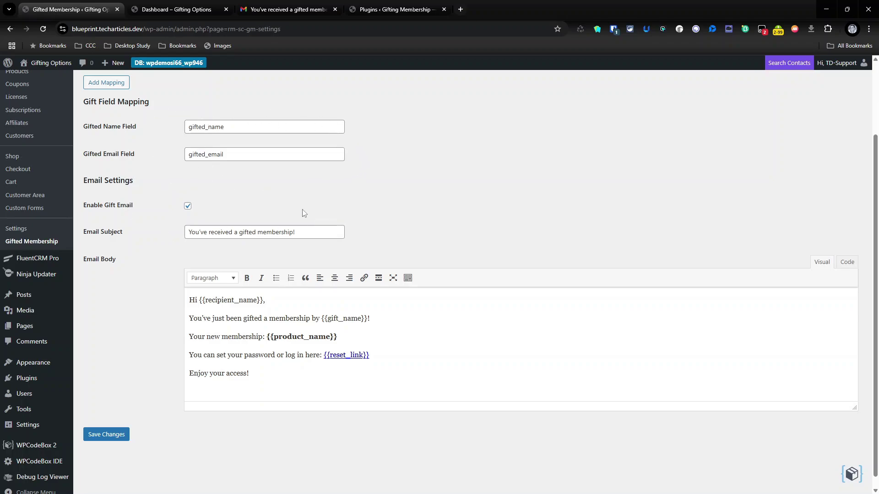
pyautogui.click(29, 378)
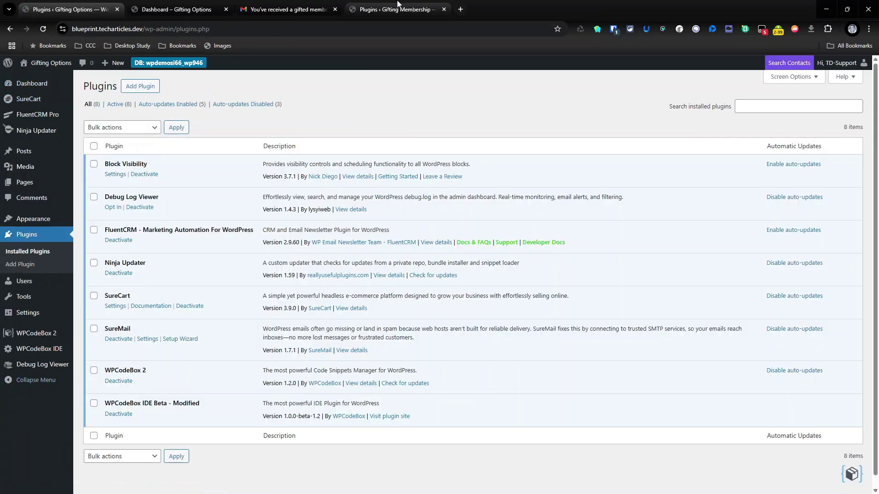
pyautogui.click(397, 6)
# - On the Gifting Membership site, look over WPCodeBox 2 and FluentCRM, then open its Plugins list
pyautogui.click(30, 89)
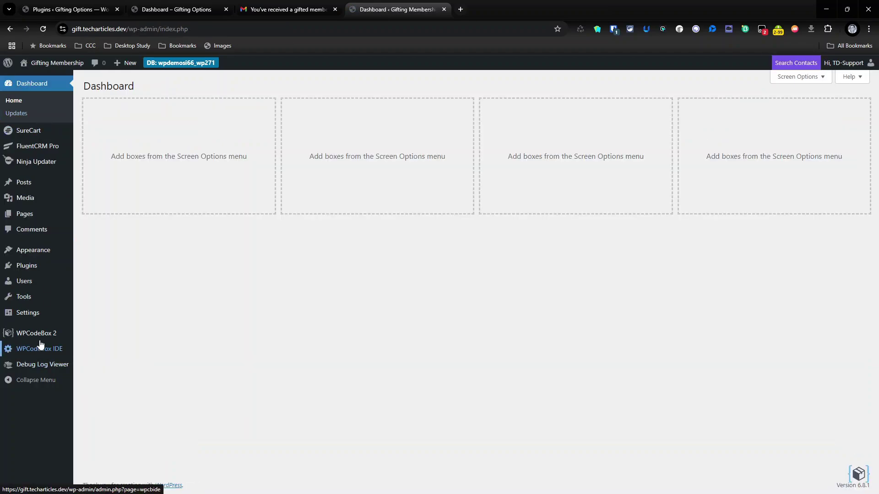
pyautogui.click(39, 337)
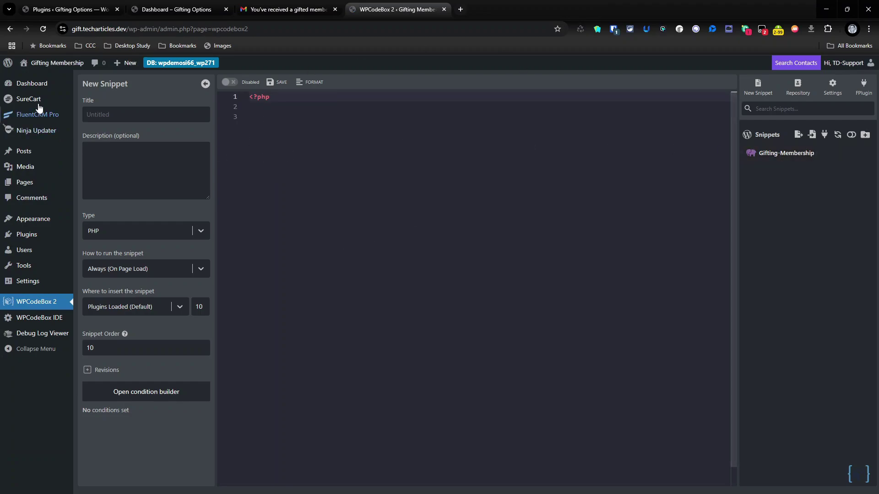
pyautogui.moveTo(36, 98)
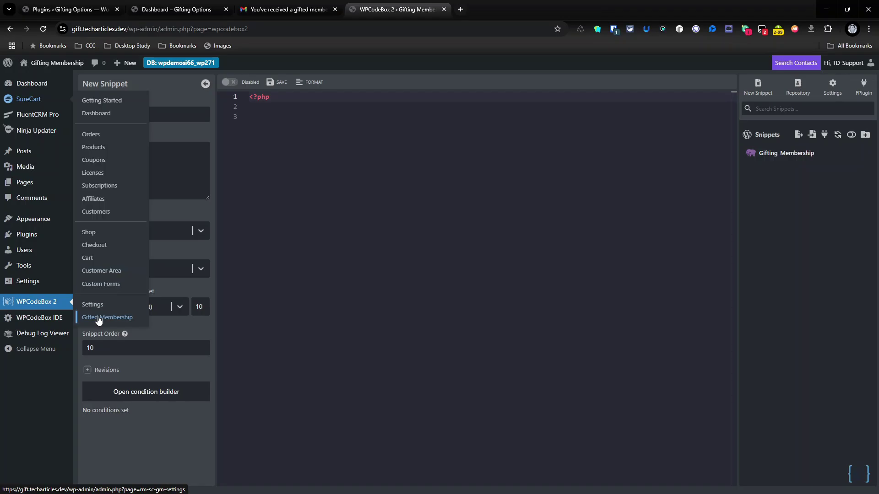
pyautogui.click(38, 117)
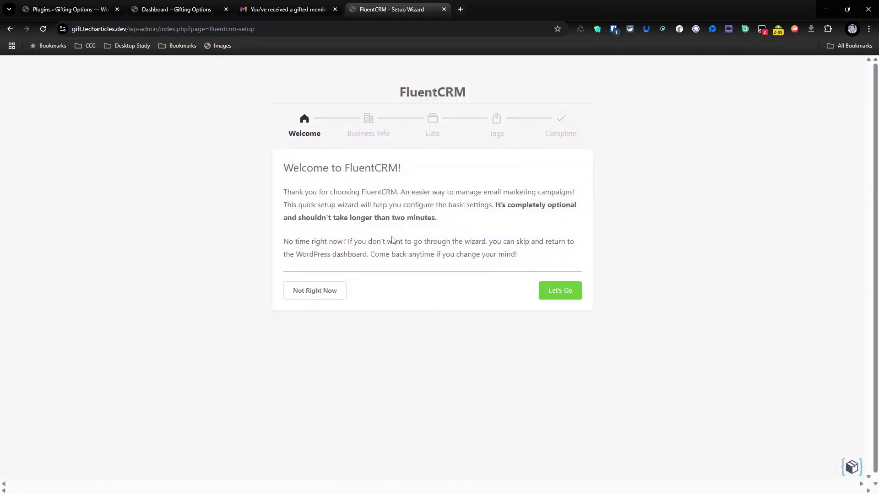
pyautogui.click(16, 30)
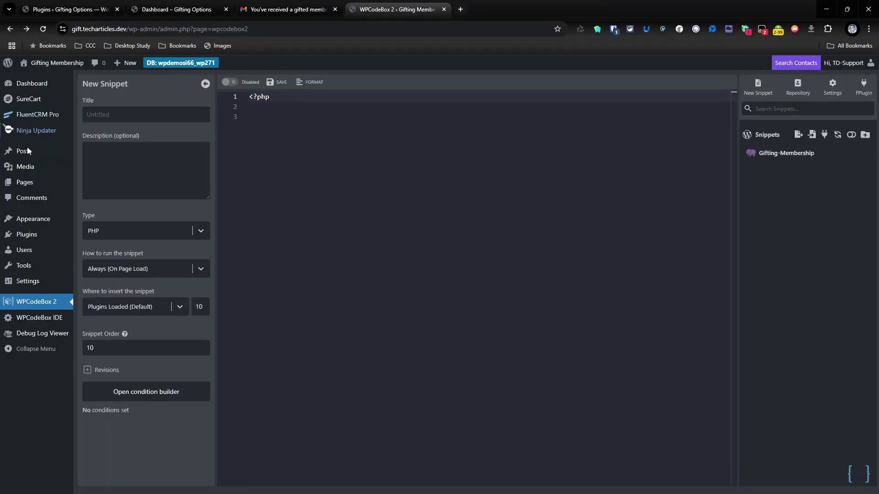
pyautogui.click(26, 235)
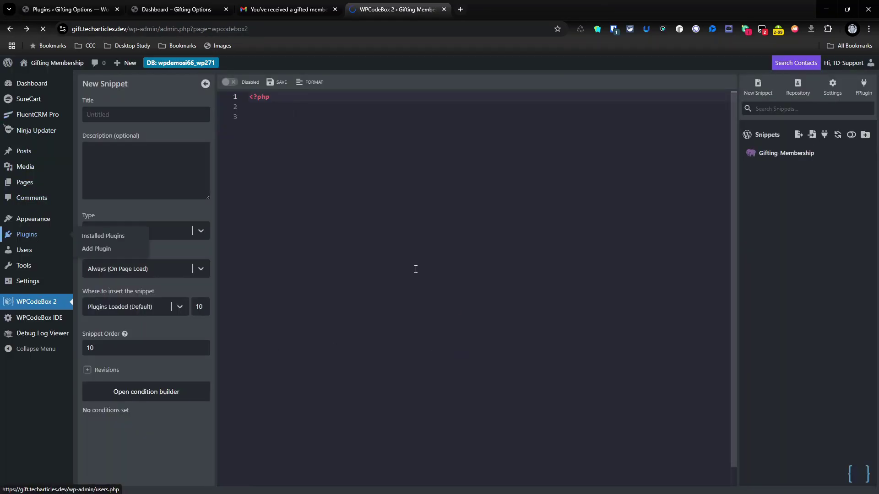
pyautogui.click(141, 87)
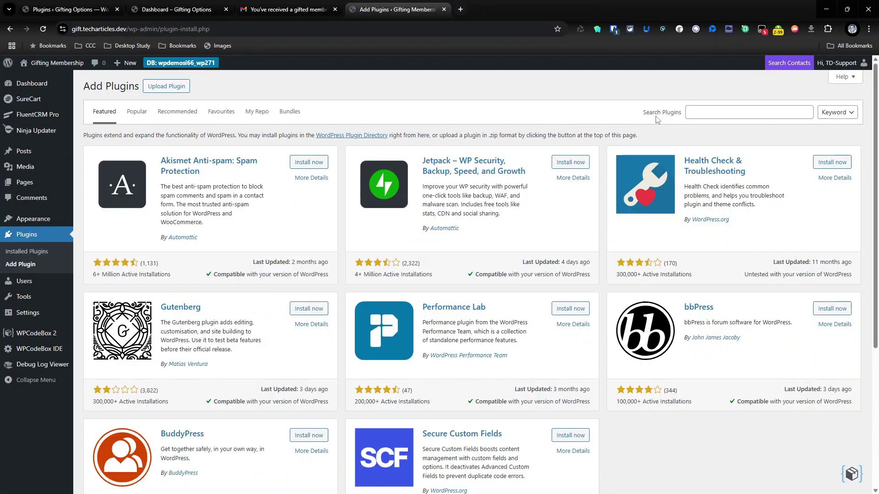
# - Search for 'Block visibility', then install and activate the Block Visibility 3.7.1 plugin
pyautogui.click(729, 106)
pyautogui.write('Block vi')
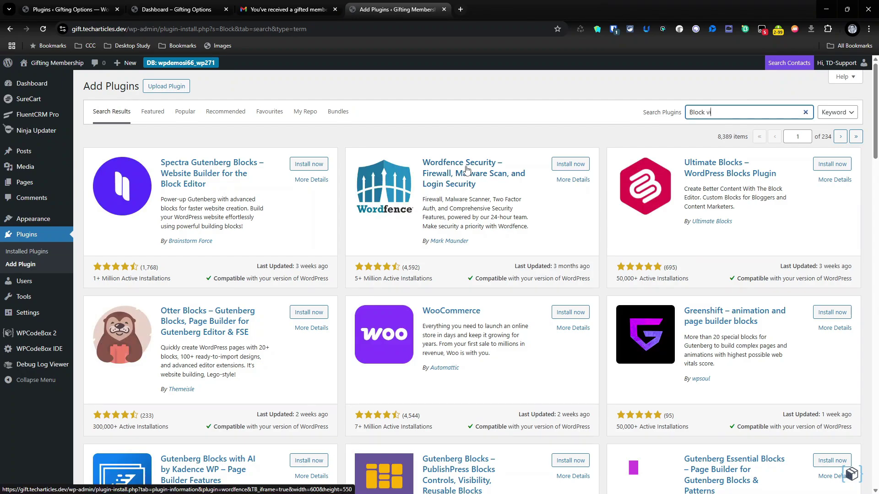
pyautogui.write('sability')
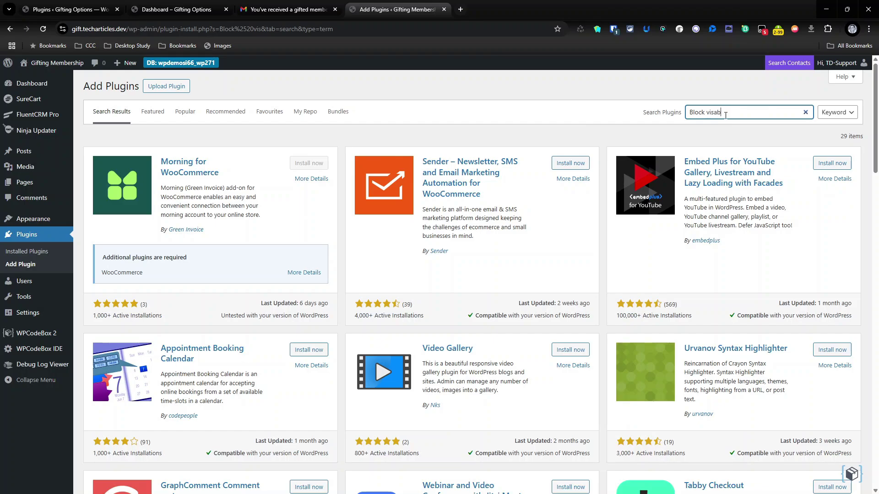
pyautogui.press('Return')
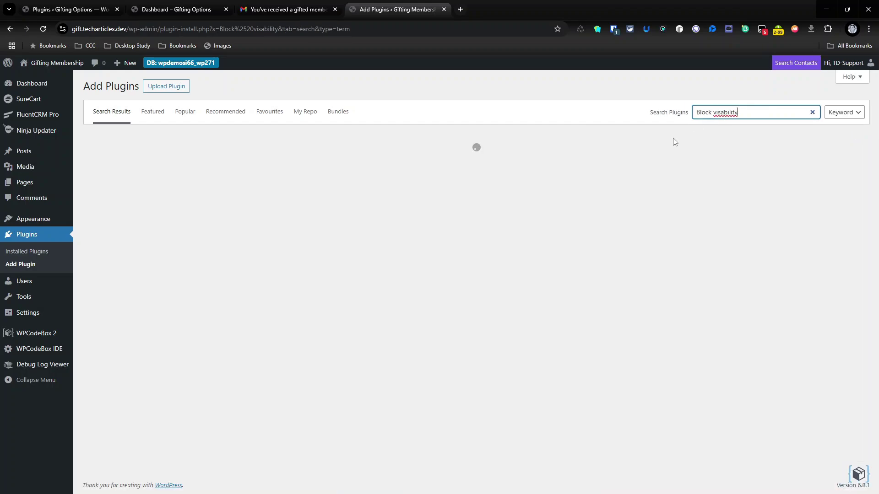
pyautogui.moveTo(745, 111); pyautogui.dragTo(586, 128)
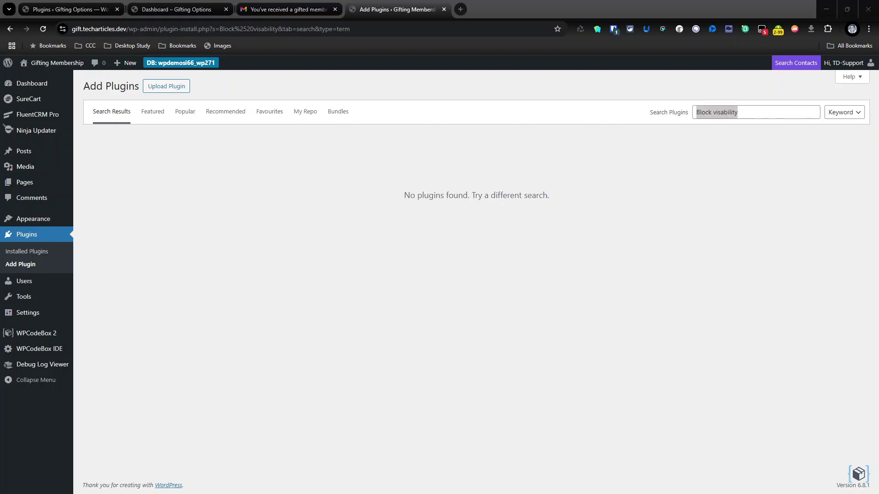
pyautogui.click(734, 112)
pyautogui.doubleClick(735, 112)
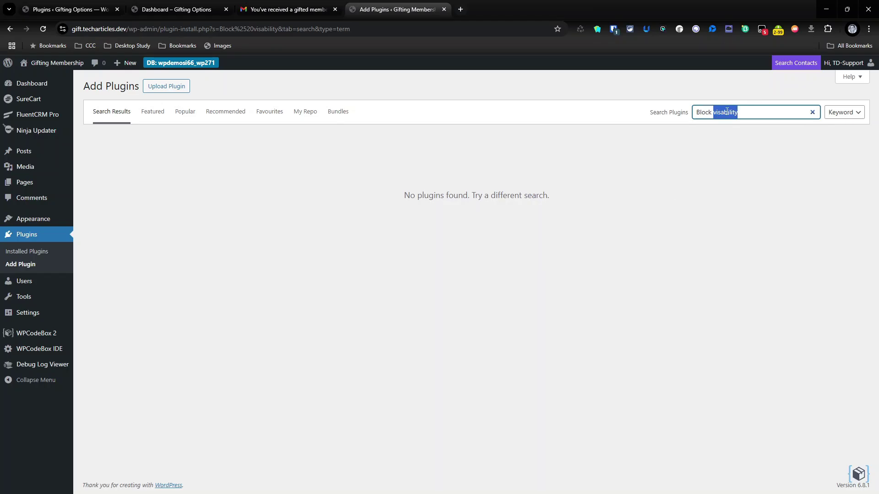
pyautogui.write('visibility')
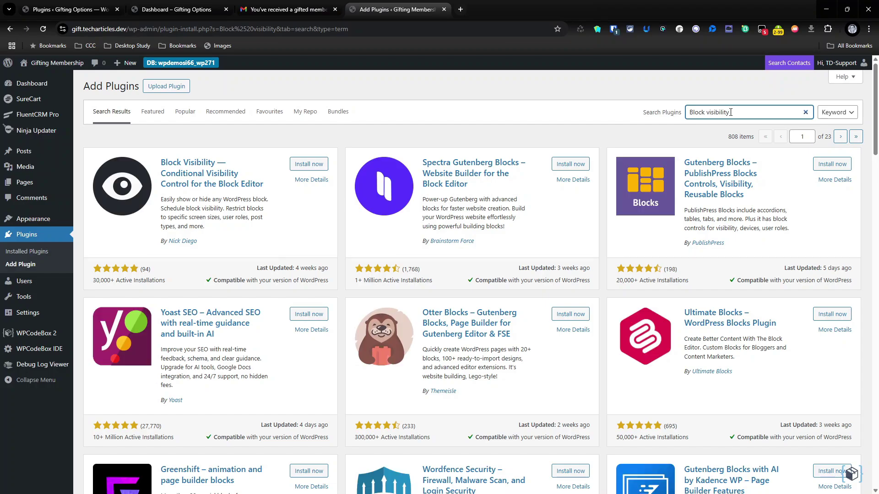
pyautogui.click(320, 167)
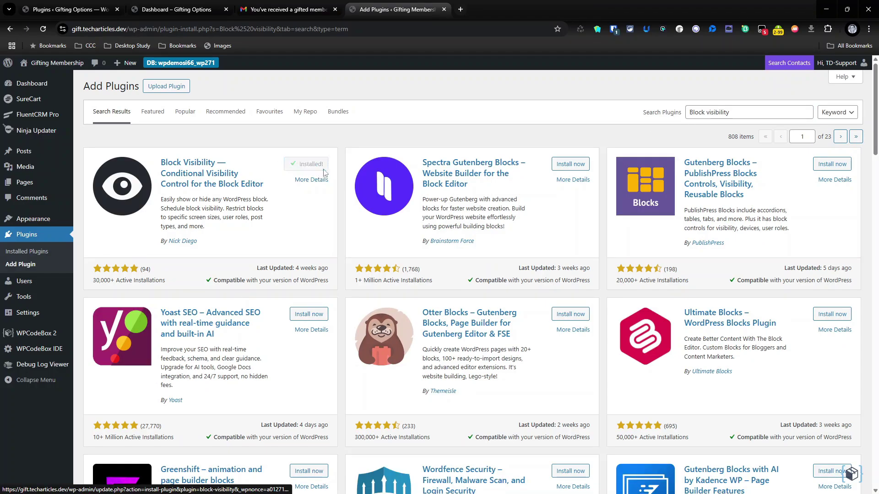
pyautogui.click(323, 166)
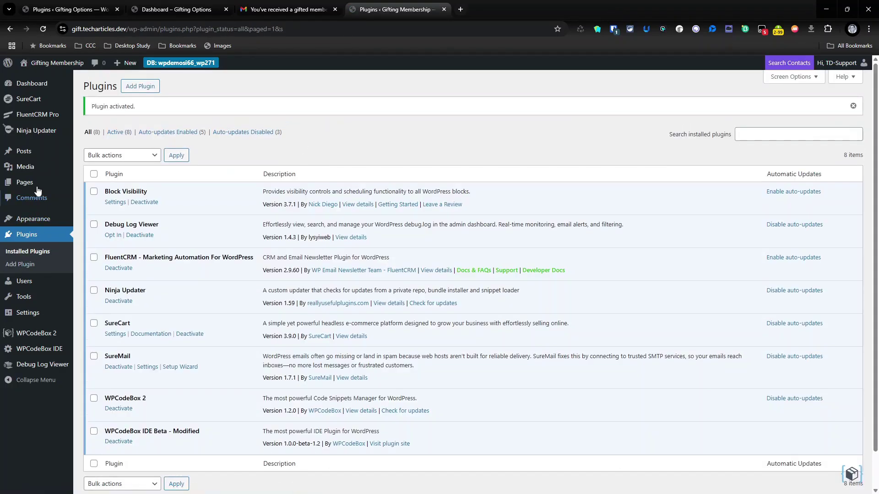
# - In FluentCRM Tags, create the tag 'awesome course'
pyautogui.click(29, 115)
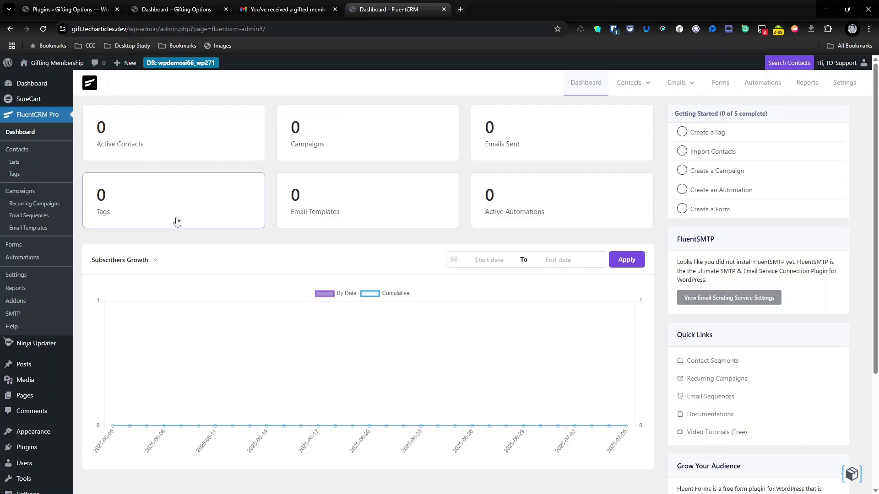
pyautogui.click(51, 178)
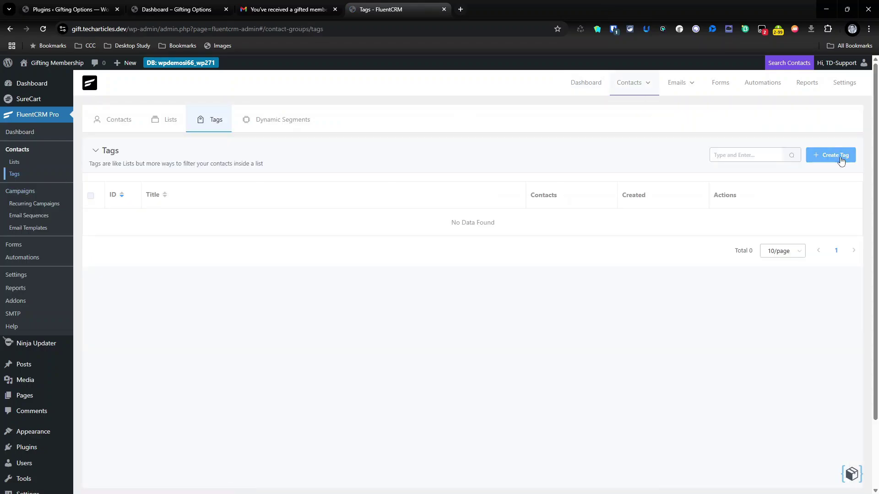
pyautogui.click(838, 156)
pyautogui.click(314, 127)
pyautogui.write('sw')
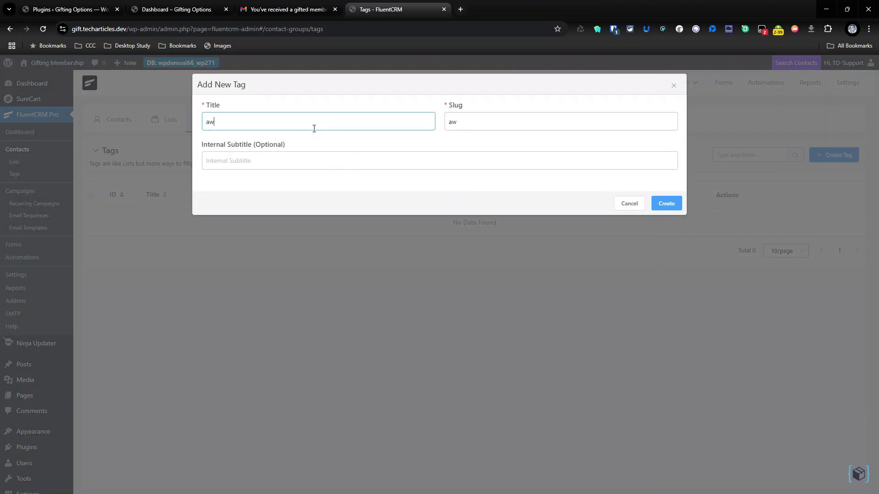
pyautogui.write('esome course')
pyautogui.click(654, 204)
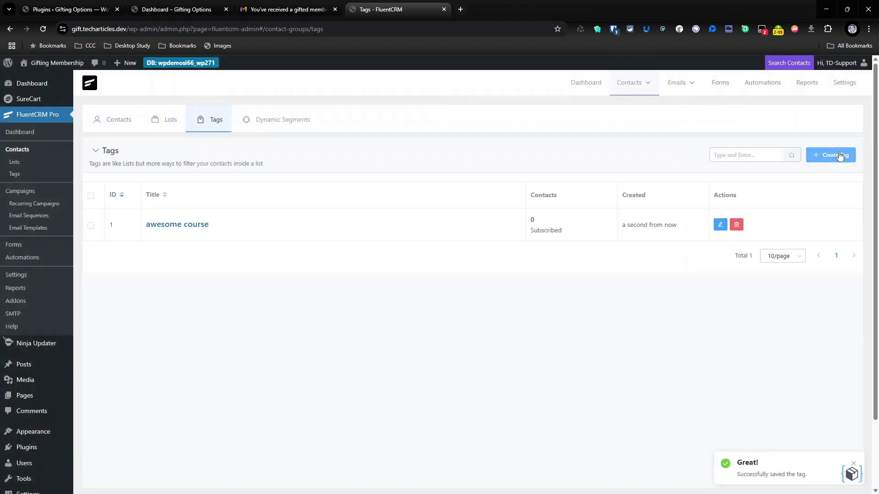
# - Create a second FluentCRM tag named 'great course'
pyautogui.click(840, 156)
pyautogui.click(253, 123)
pyautogui.write('g')
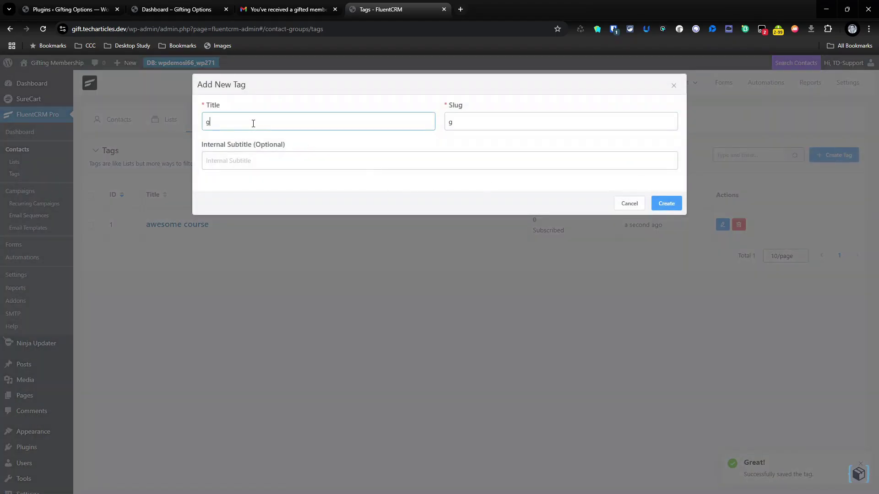
pyautogui.write('rea')
pyautogui.write('t-co')
pyautogui.press('BackSpace')
pyautogui.press('BackSpace')
pyautogui.press('BackSpace')
pyautogui.write('course')
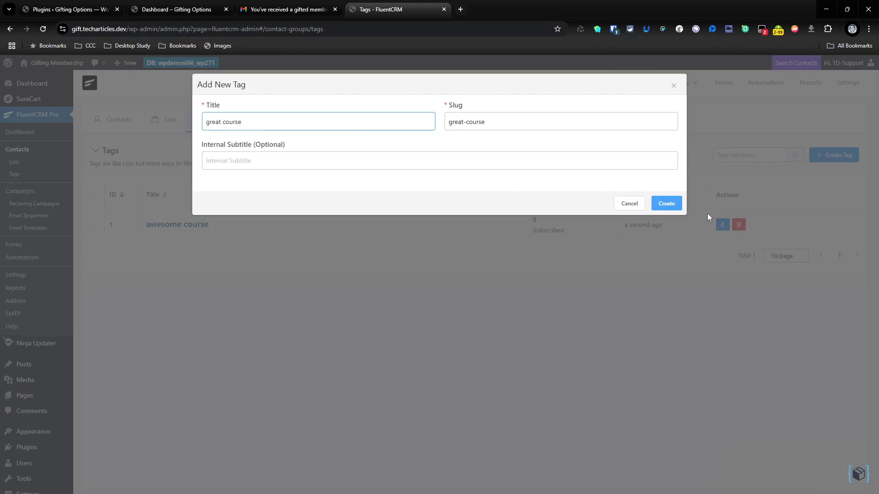
pyautogui.click(666, 204)
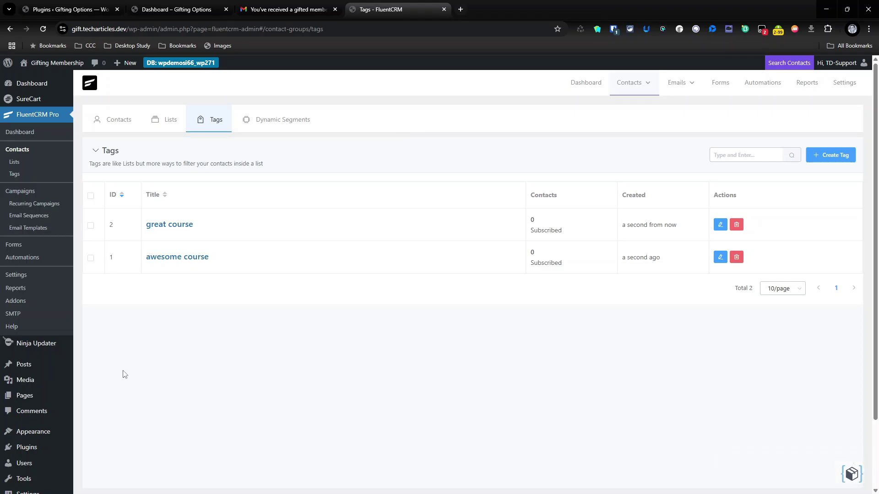
# - Edit the Another Event product and copy its Ticket price ID to the clipboard
pyautogui.moveTo(11, 99)
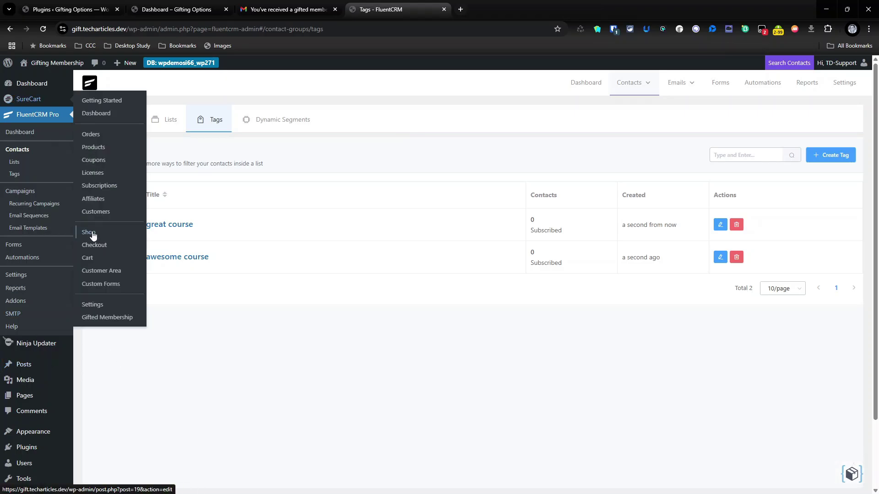
pyautogui.click(97, 148)
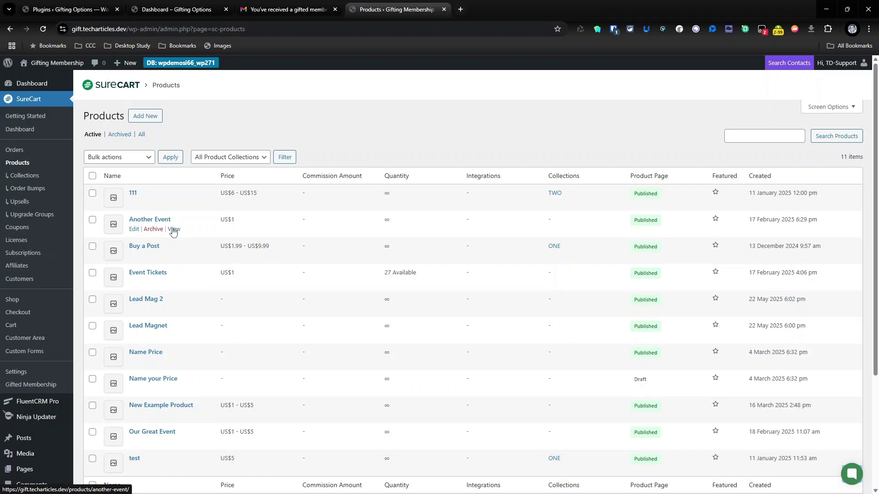
pyautogui.click(134, 230)
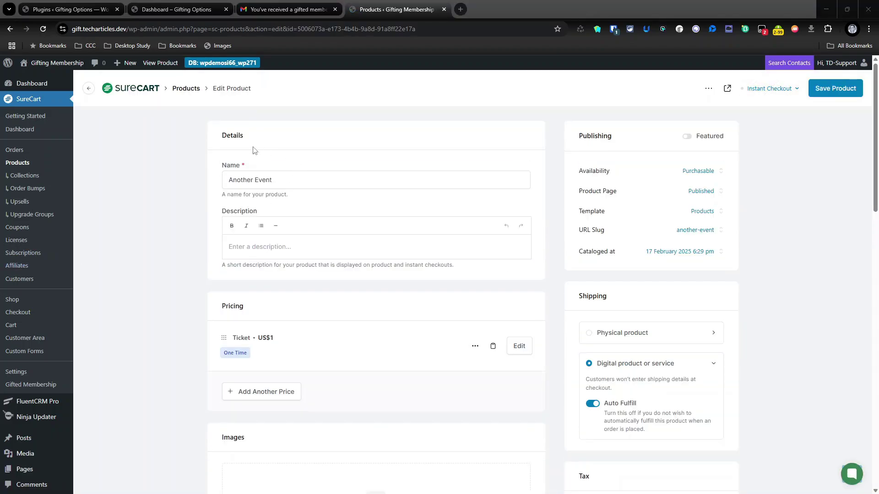
pyautogui.click(493, 345)
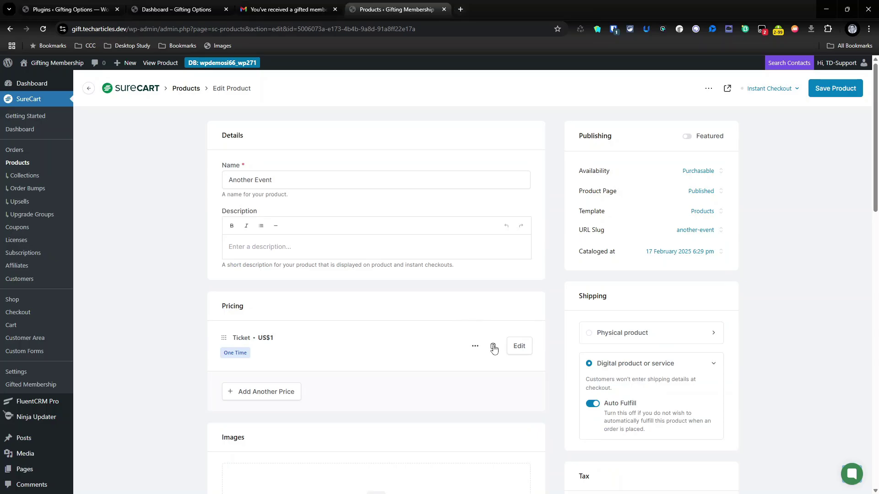
pyautogui.click(526, 207)
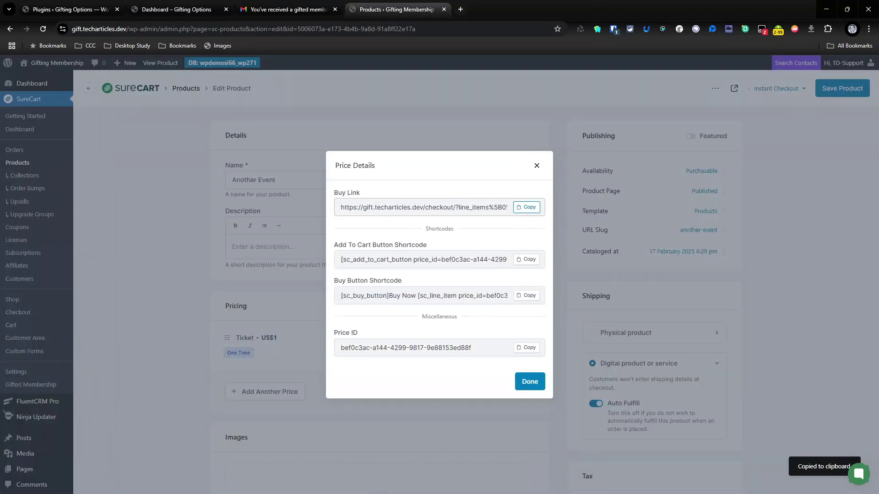
pyautogui.hotkey('alt', 'Tab')
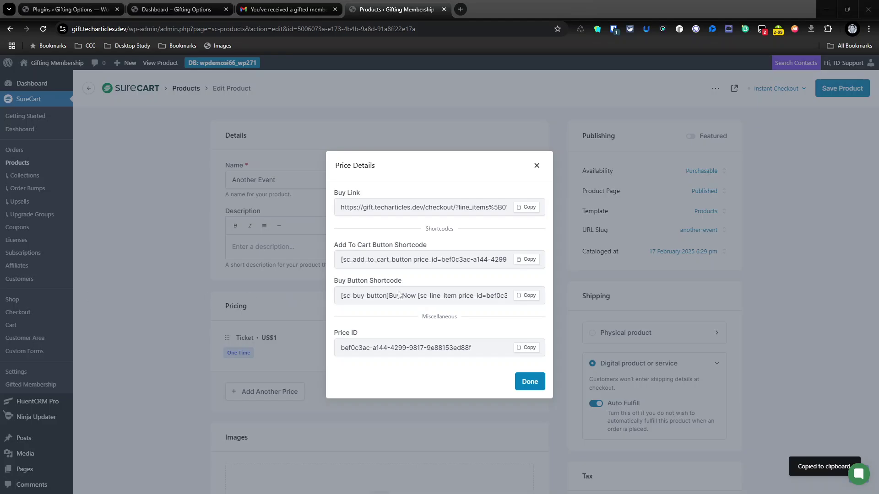
pyautogui.click(526, 348)
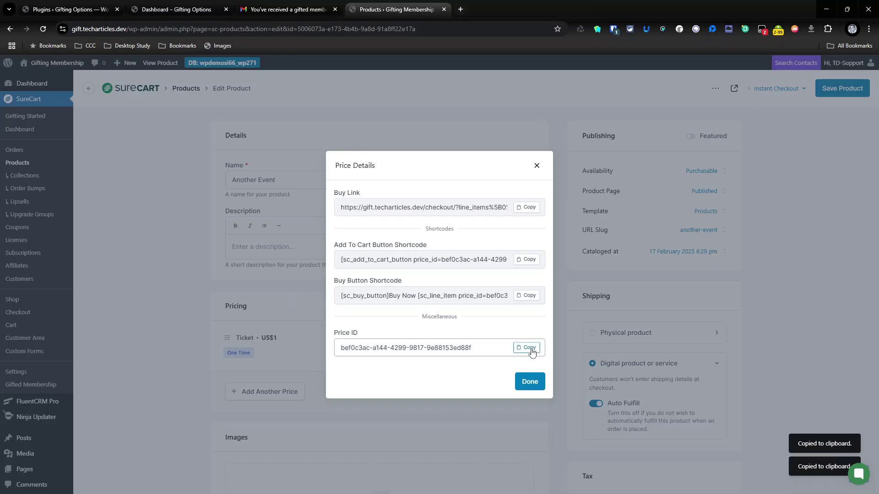
pyautogui.click(530, 382)
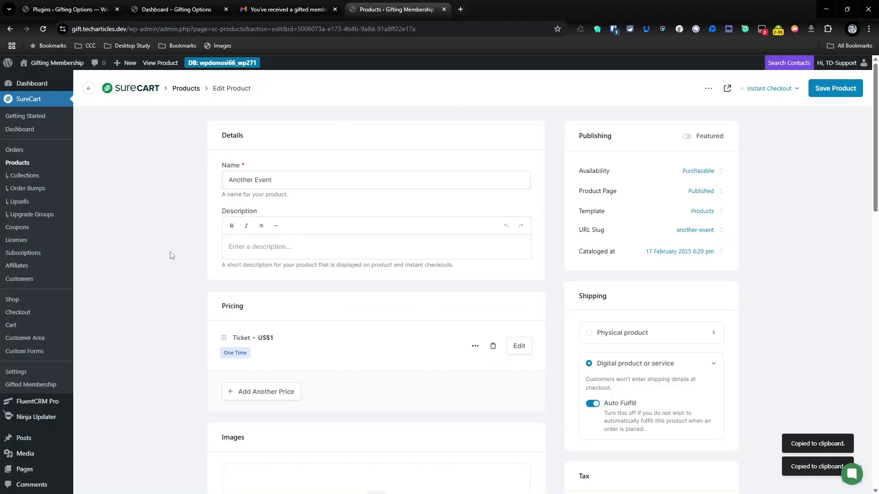
pyautogui.click(40, 385)
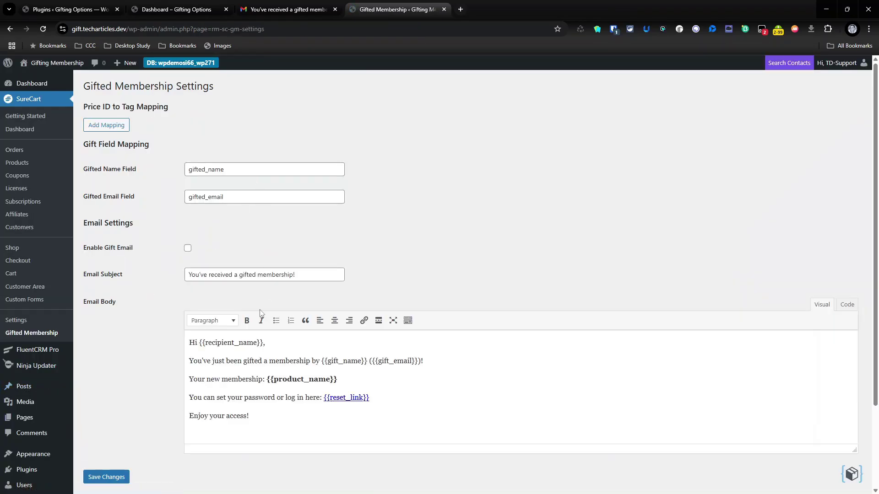
# - Add an 'Awesome Course' mapping linking the copied Ticket price ID to the awesome course tag, and save
pyautogui.scroll(-2, 259, 314)
pyautogui.scroll(2, 257, 314)
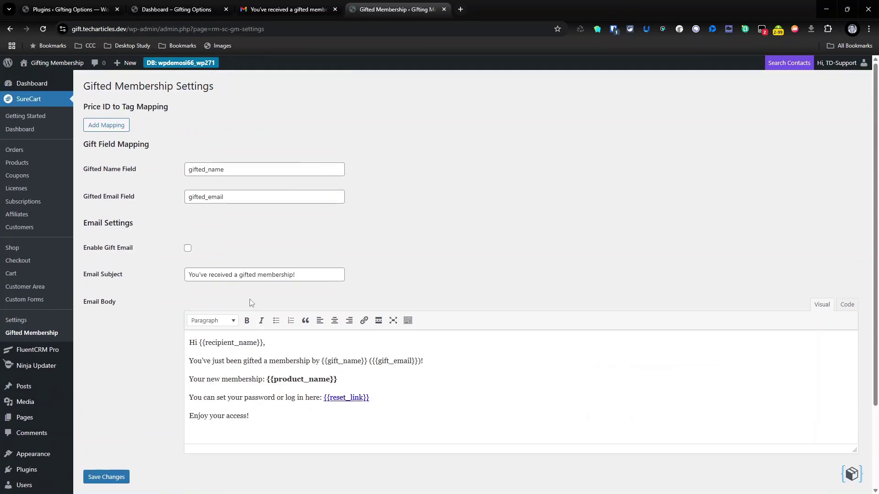
pyautogui.click(107, 126)
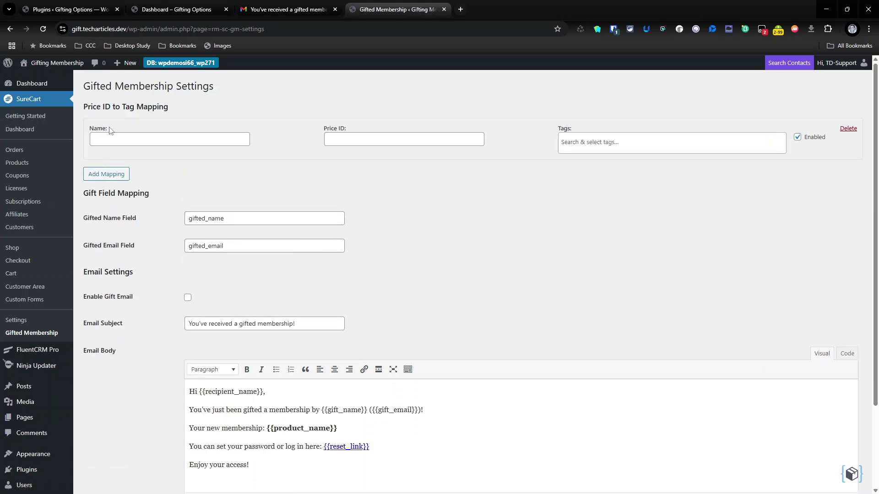
pyautogui.click(115, 142)
pyautogui.write('Aweseome')
pyautogui.press('BackSpace')
pyautogui.press('BackSpace')
pyautogui.press('BackSpace')
pyautogui.press('BackSpace')
pyautogui.press('BackSpace')
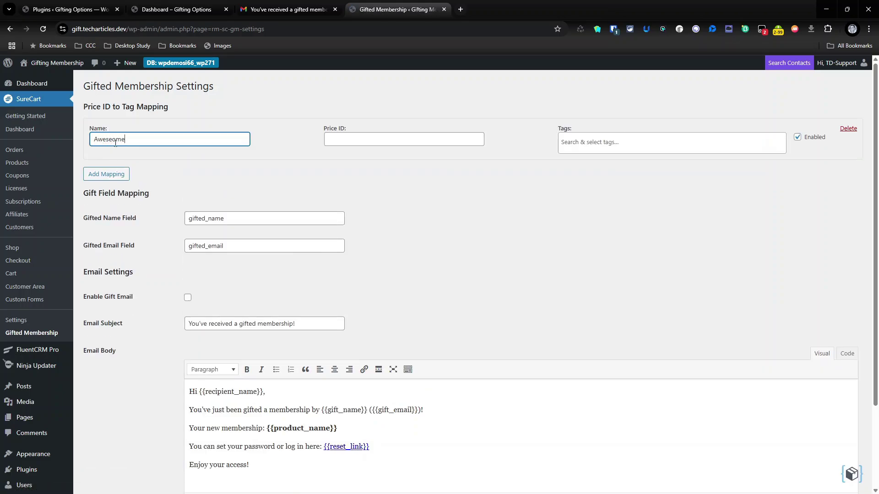
pyautogui.write('ome Course')
pyautogui.press('Tab')
pyautogui.hotkey('ctrl', 'v')
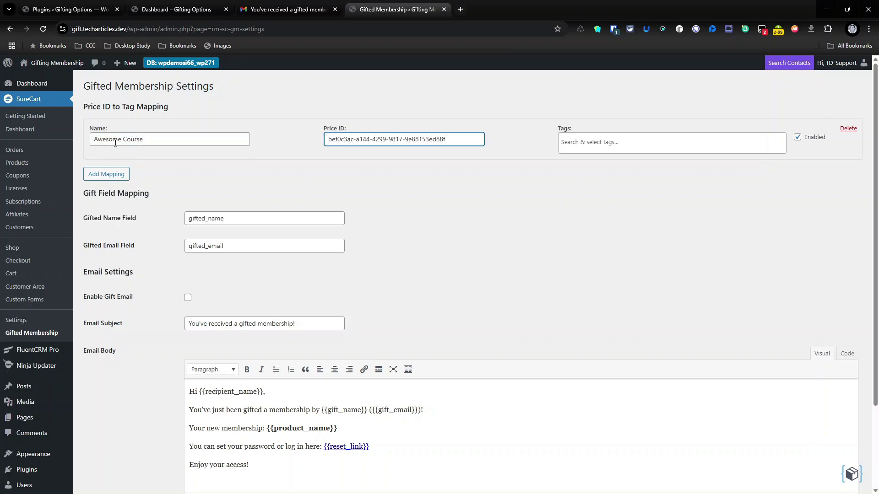
pyautogui.press('Tab')
pyautogui.click(597, 150)
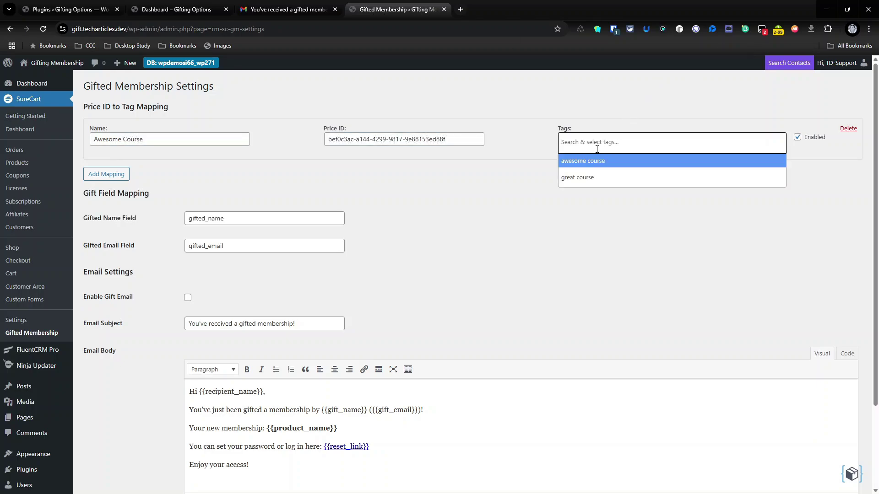
pyautogui.click(593, 163)
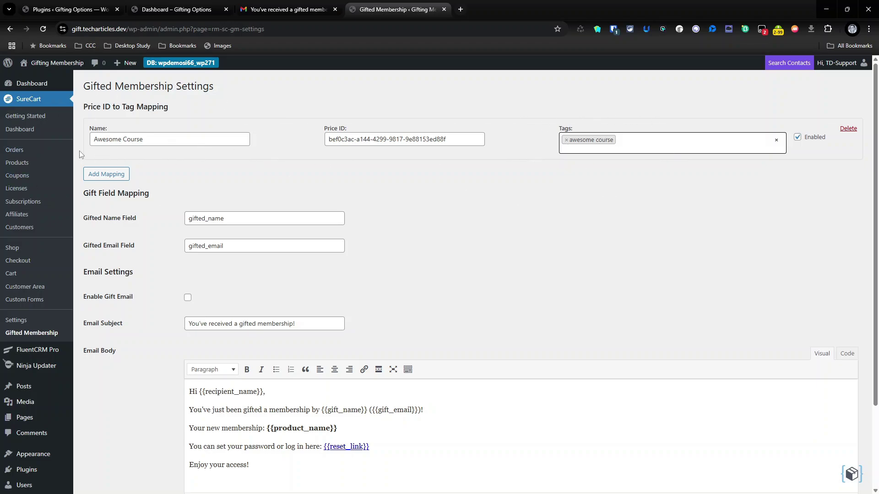
pyautogui.scroll(-2, 401, 266)
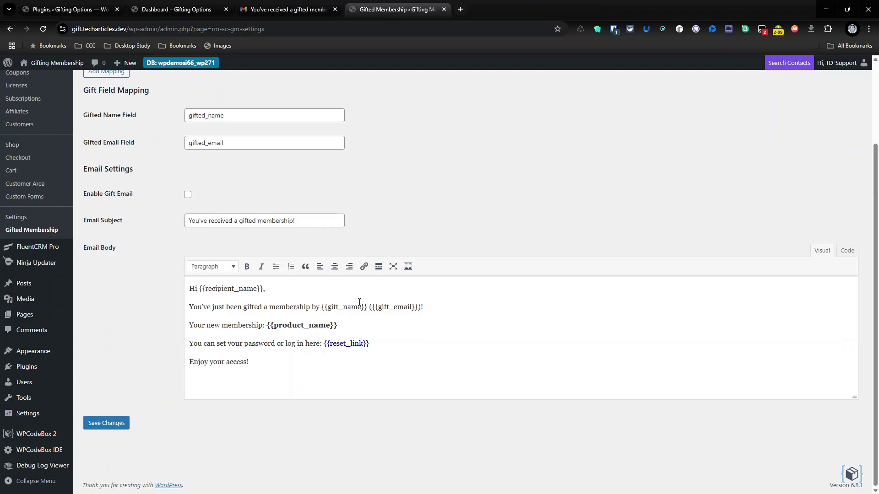
pyautogui.click(104, 425)
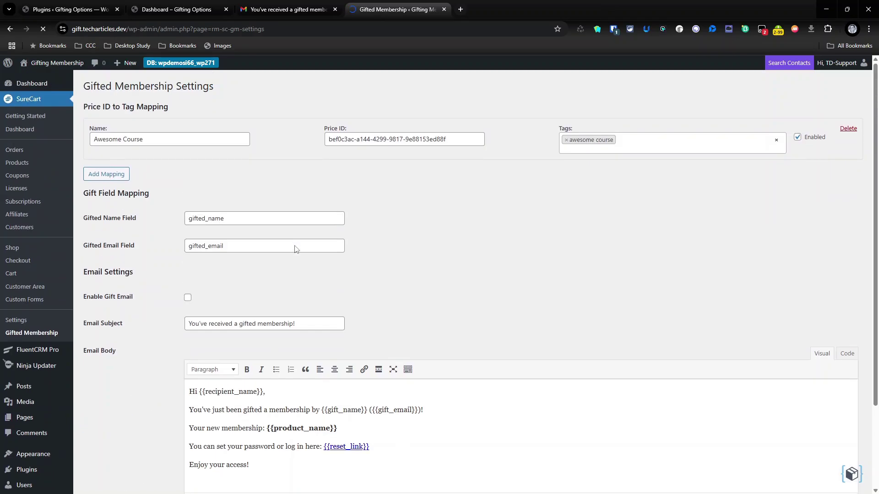
# - Enable the gift email, delete ({{gift_email}}) from the email body's first line, and save
pyautogui.click(188, 298)
pyautogui.scroll(-2, 174, 380)
pyautogui.click(117, 423)
pyautogui.moveTo(373, 408)
pyautogui.mouseDown()
pyautogui.moveTo(423, 410)
pyautogui.moveTo(369, 410)
pyautogui.mouseUp()
pyautogui.click(432, 412)
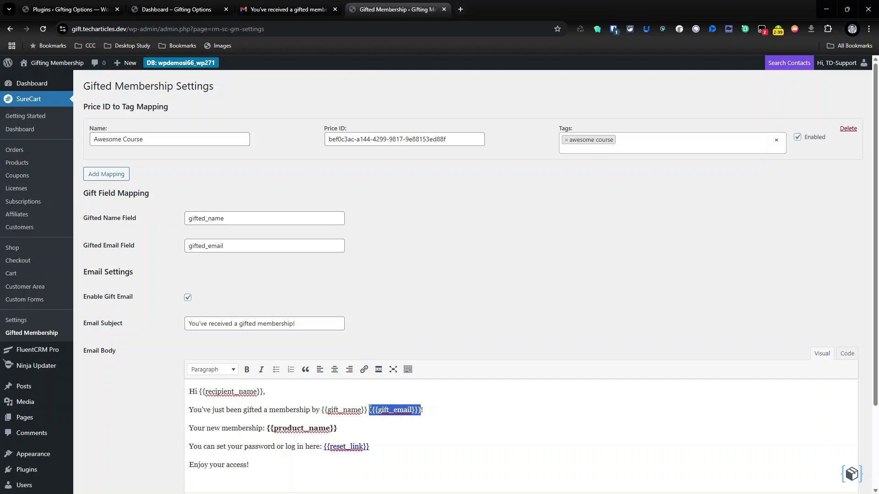
pyautogui.press('BackSpace')
pyautogui.scroll(-3, 402, 272)
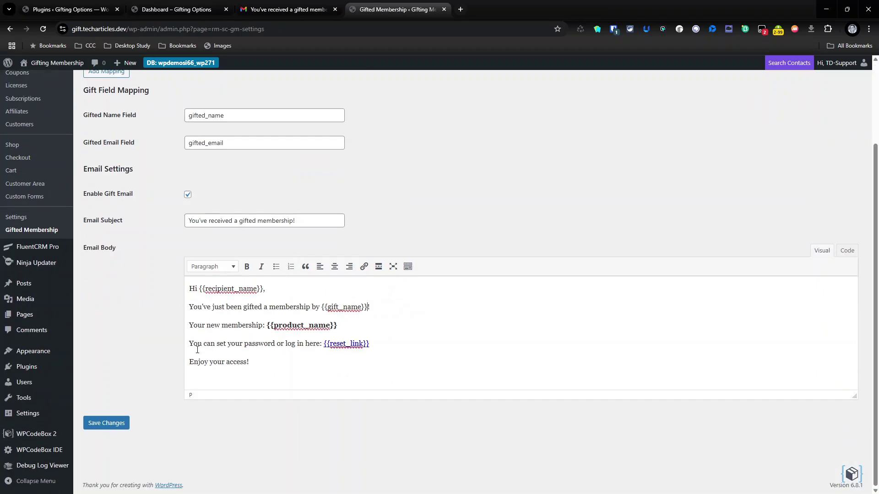
pyautogui.click(104, 424)
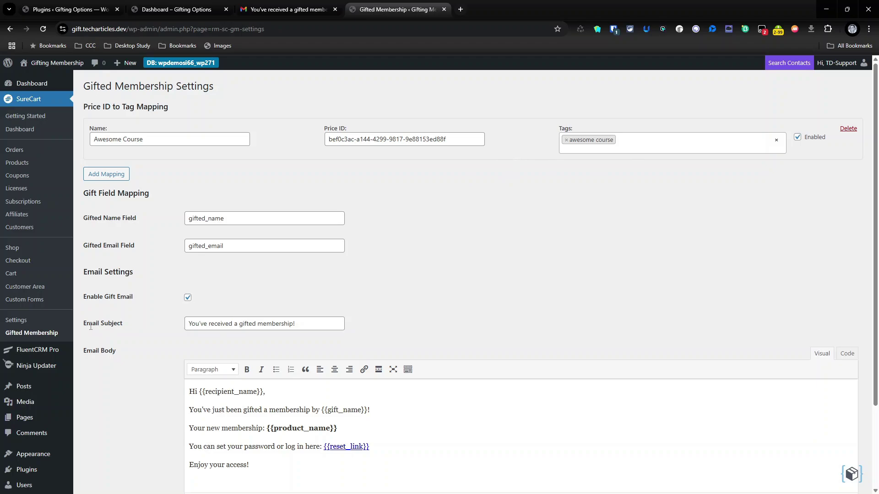
pyautogui.moveTo(23, 421)
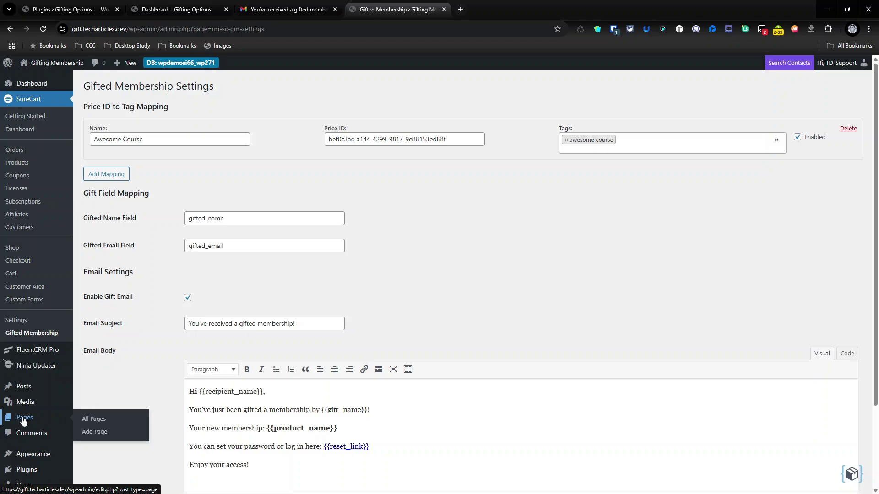
# - Create a new page titled 'Awesome Course' with a Buy Course button and a duplicated Gift Course button
pyautogui.click(24, 419)
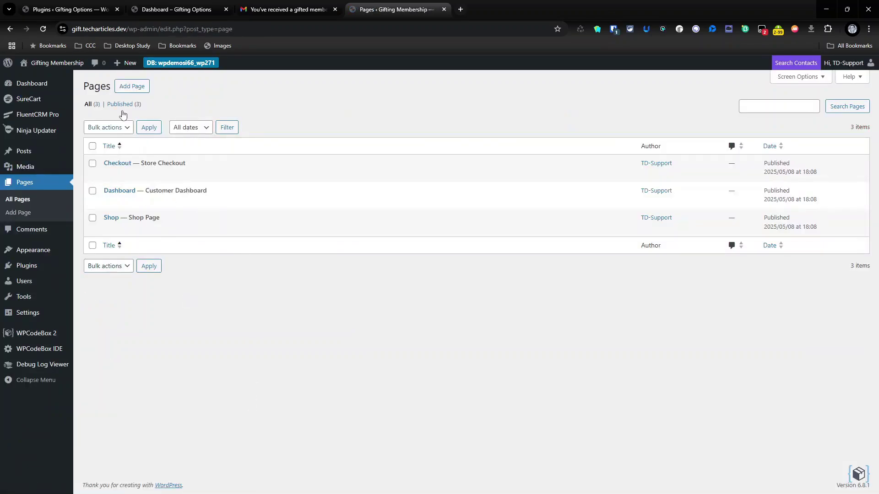
pyautogui.click(135, 88)
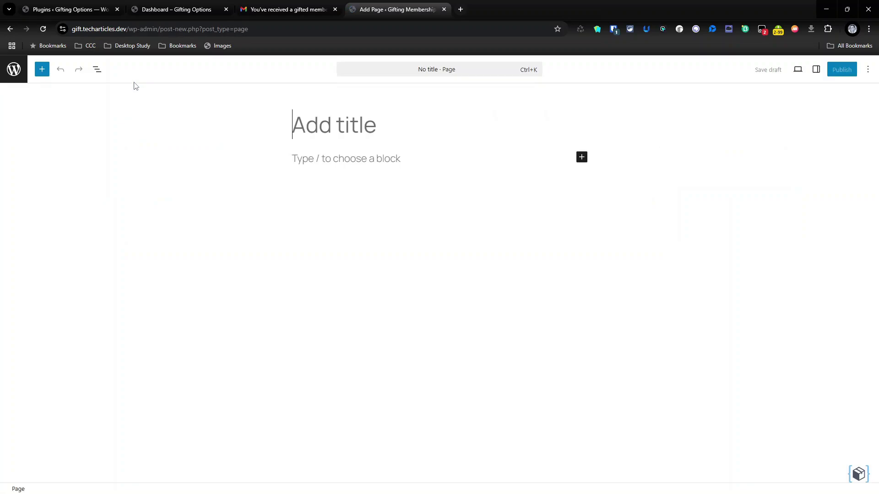
pyautogui.write('Awe')
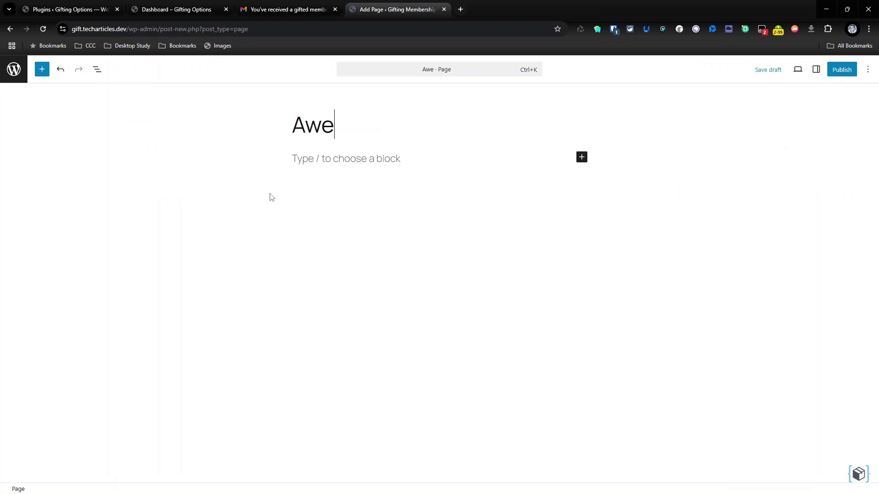
pyautogui.write('some Course')
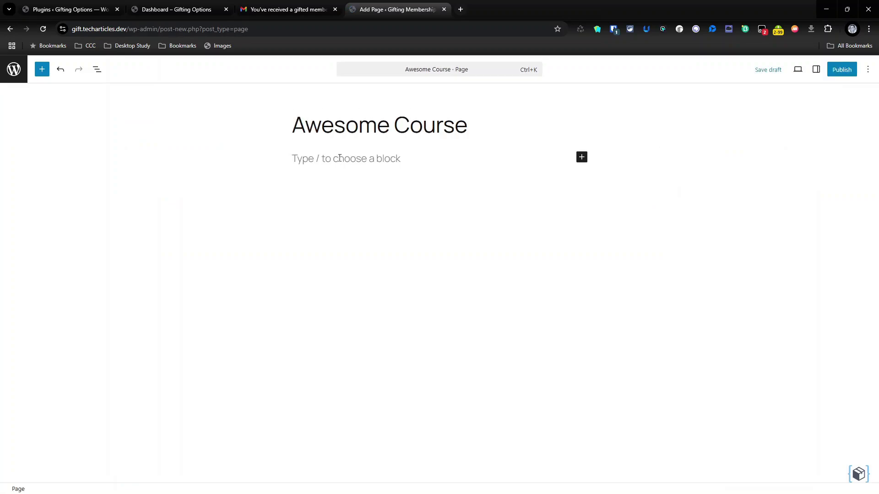
pyautogui.click(344, 152)
pyautogui.write('ttons')
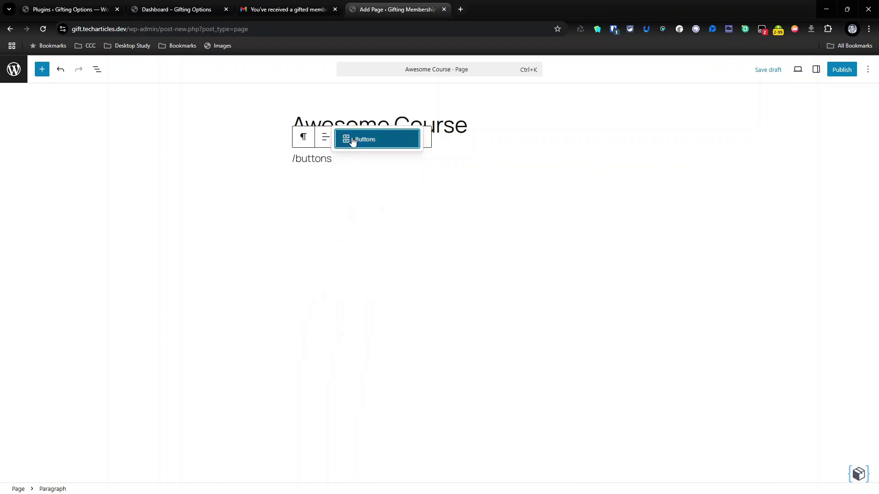
pyautogui.click(351, 141)
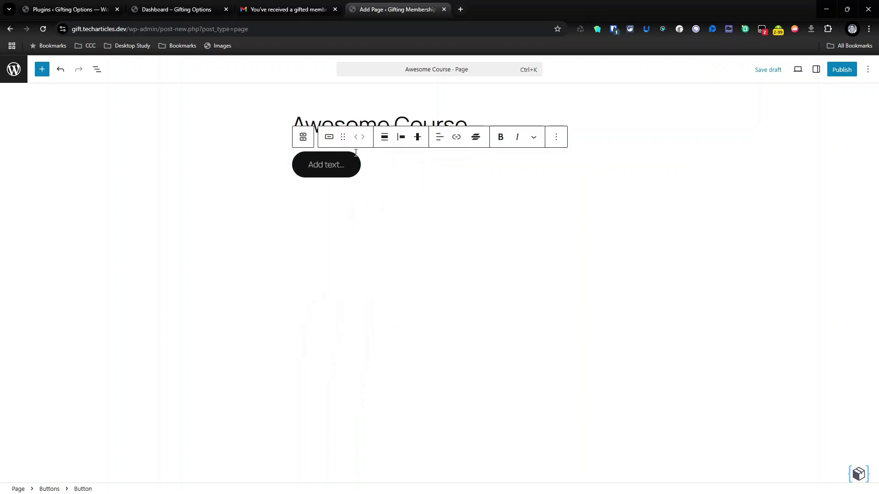
pyautogui.write('Buy Course')
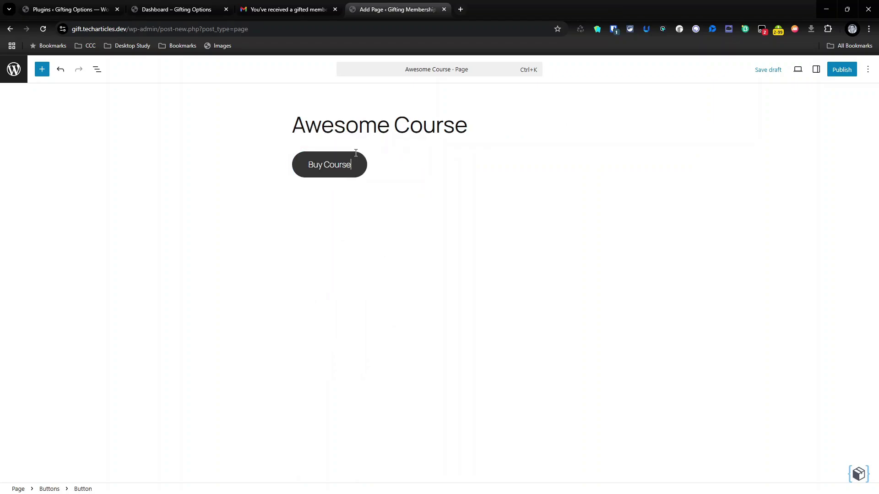
pyautogui.rightClick(356, 153)
pyautogui.press('Escape')
pyautogui.click(387, 166)
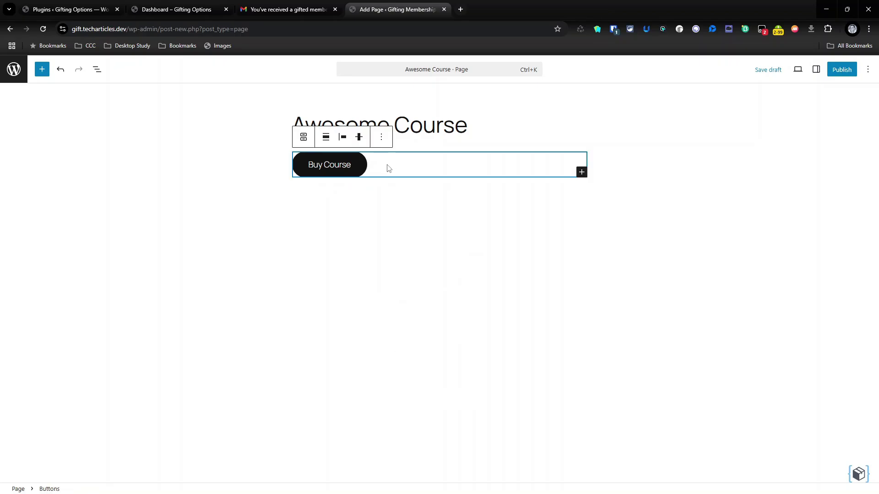
pyautogui.click(97, 69)
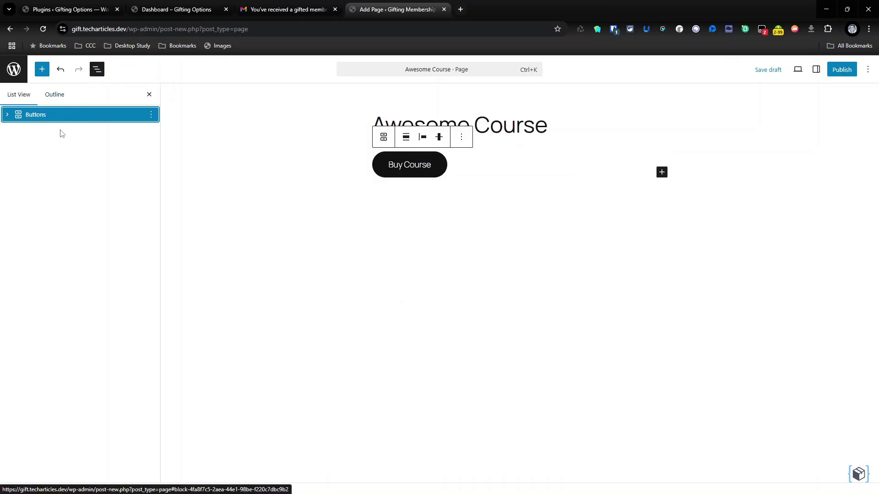
pyautogui.rightClick(35, 115)
pyautogui.click(53, 170)
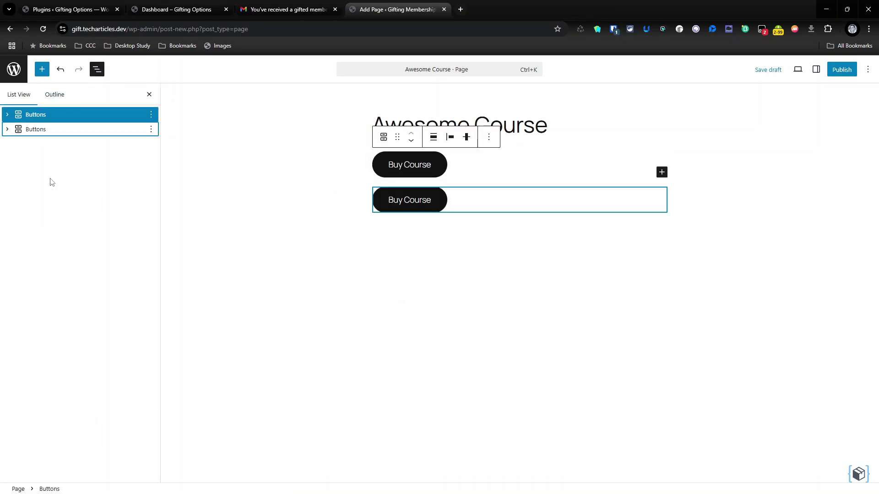
pyautogui.tripleClick(410, 201)
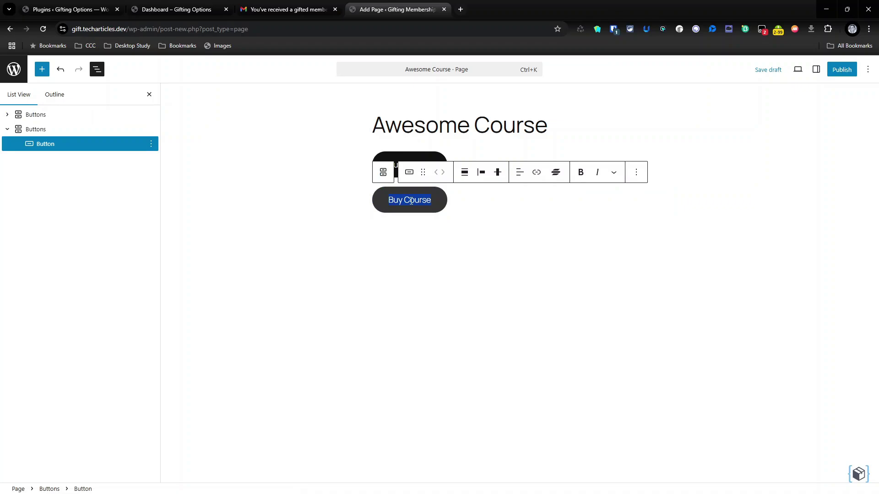
pyautogui.write('Gift')
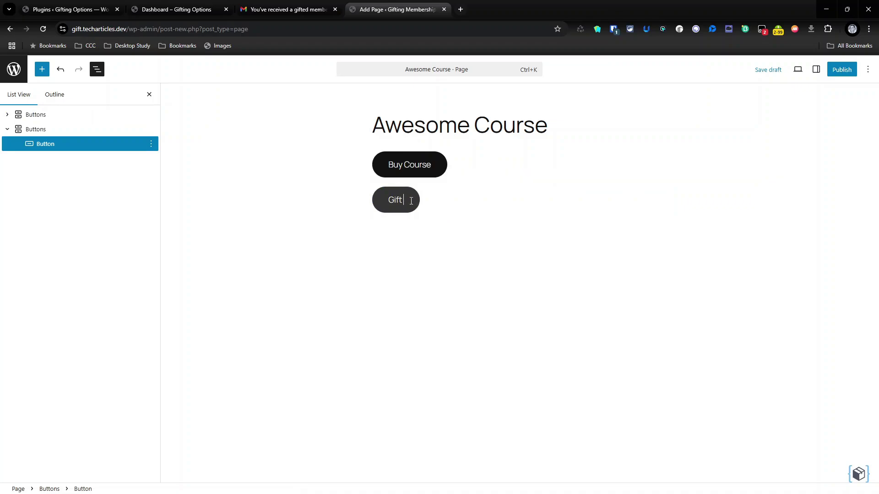
pyautogui.write(' Course')
# - Publish the Awesome Course page and view it live in a new tab
pyautogui.click(771, 71)
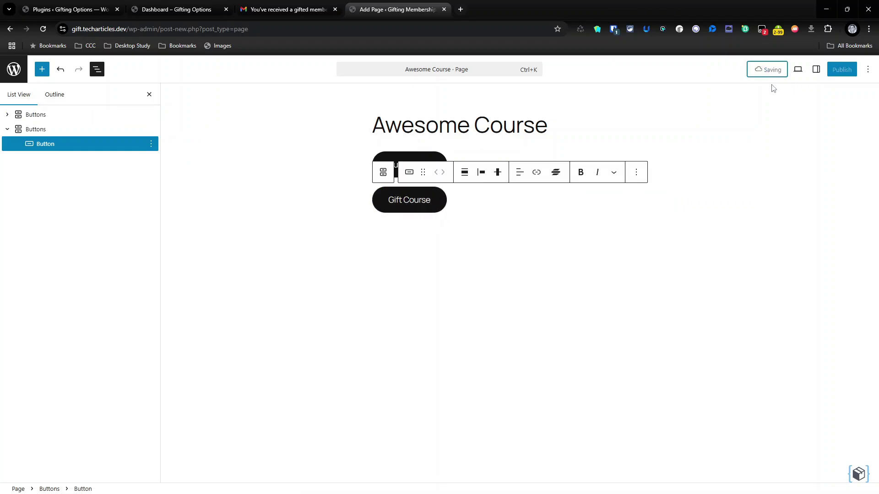
pyautogui.click(841, 70)
pyautogui.click(846, 71)
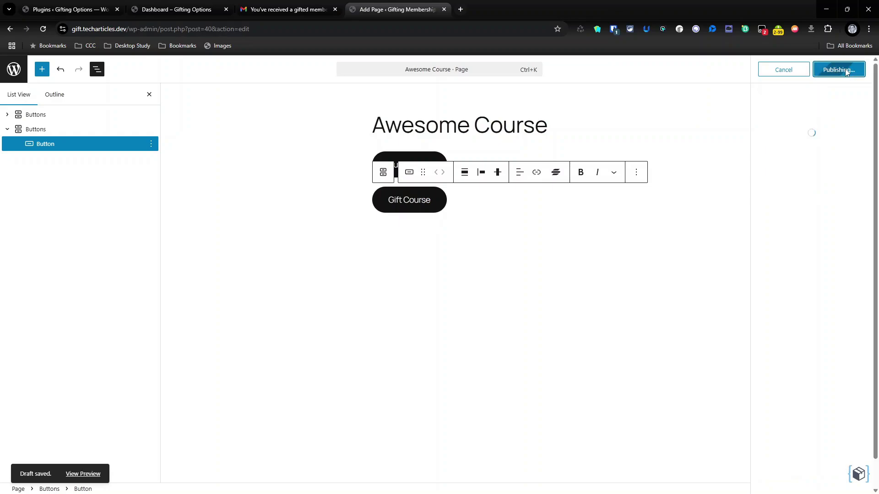
pyautogui.rightClick(784, 171)
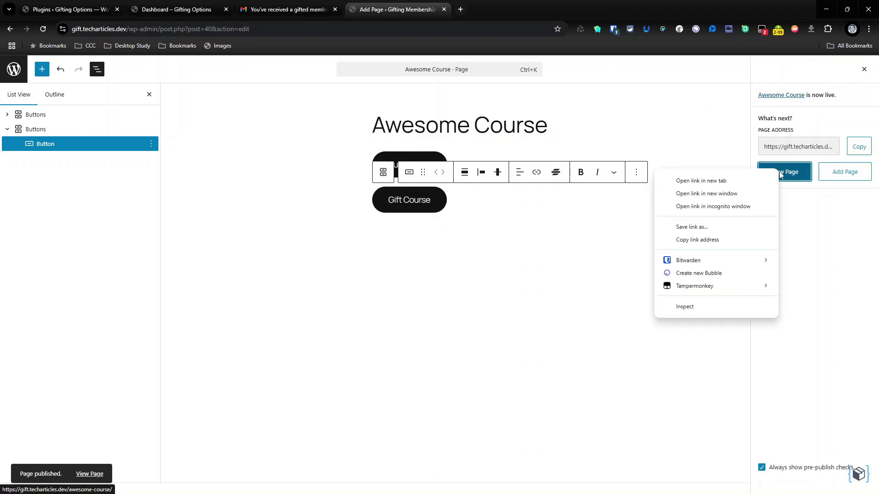
pyautogui.click(682, 179)
pyautogui.click(864, 69)
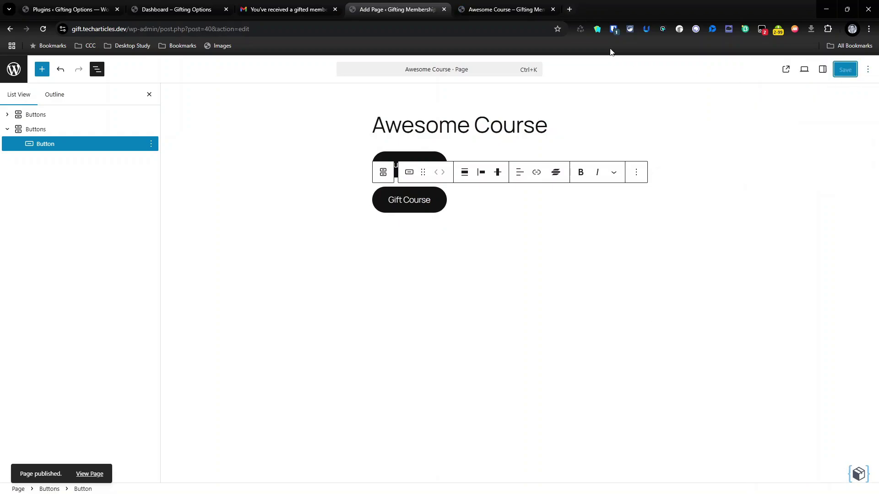
pyautogui.click(508, 9)
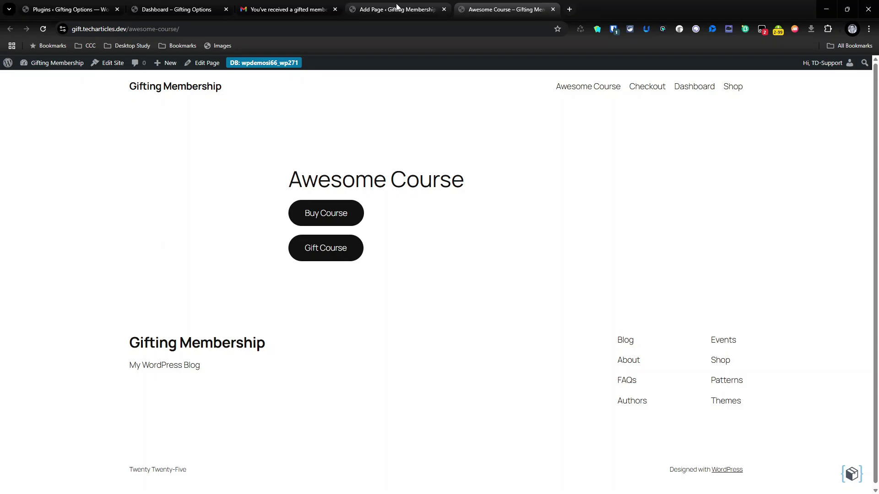
# - Link the Buy Course button to the pasted SureCart checkout URL
pyautogui.click(398, 9)
pyautogui.click(461, 296)
pyautogui.click(403, 163)
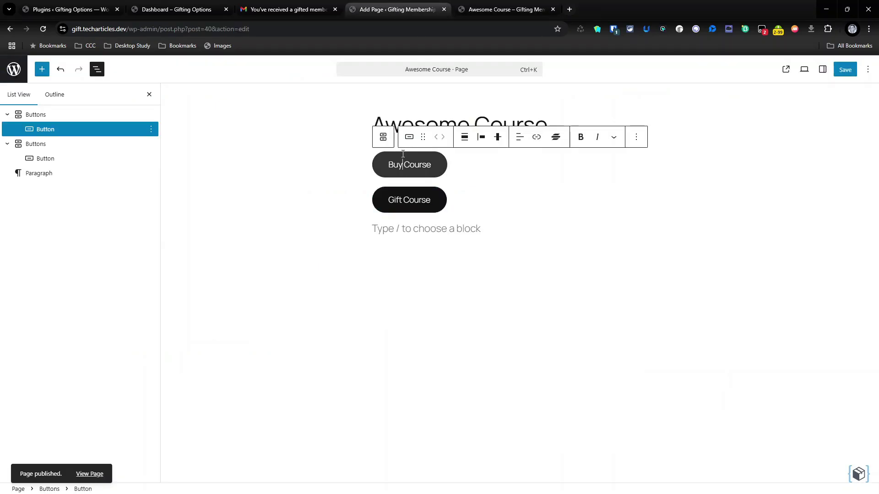
pyautogui.click(538, 138)
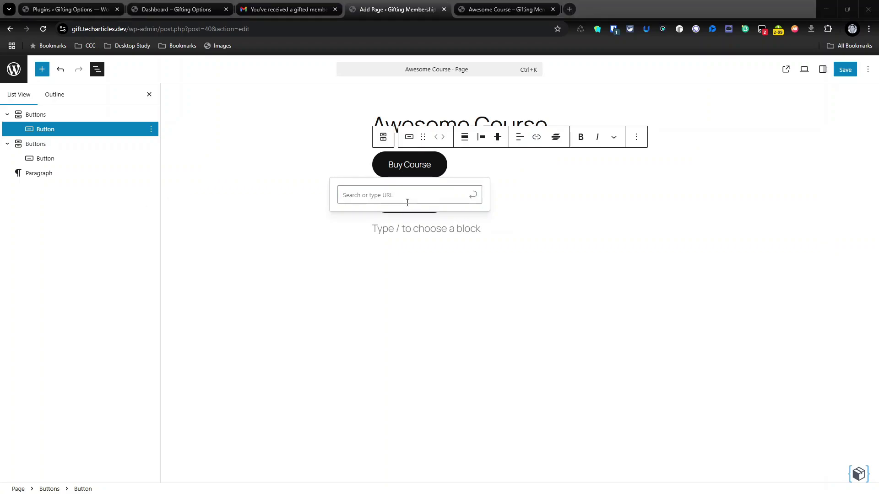
pyautogui.click(446, 197)
pyautogui.hotkey('ctrl', 'v')
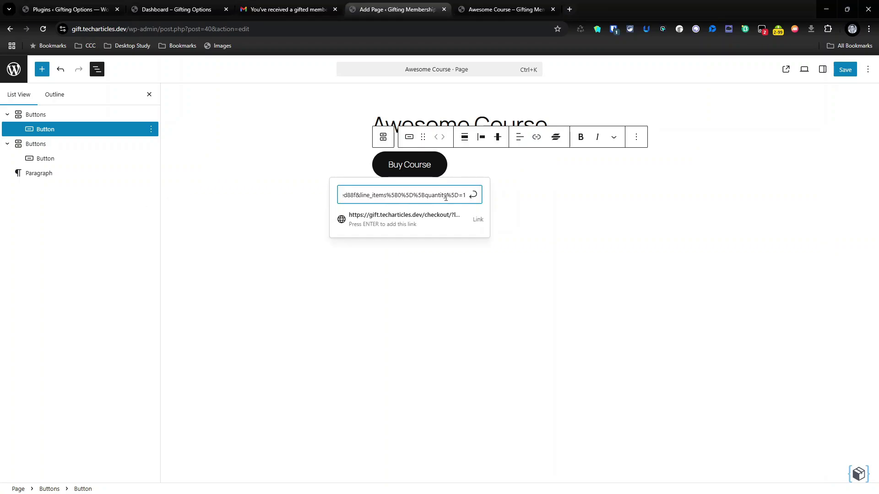
pyautogui.press('Return')
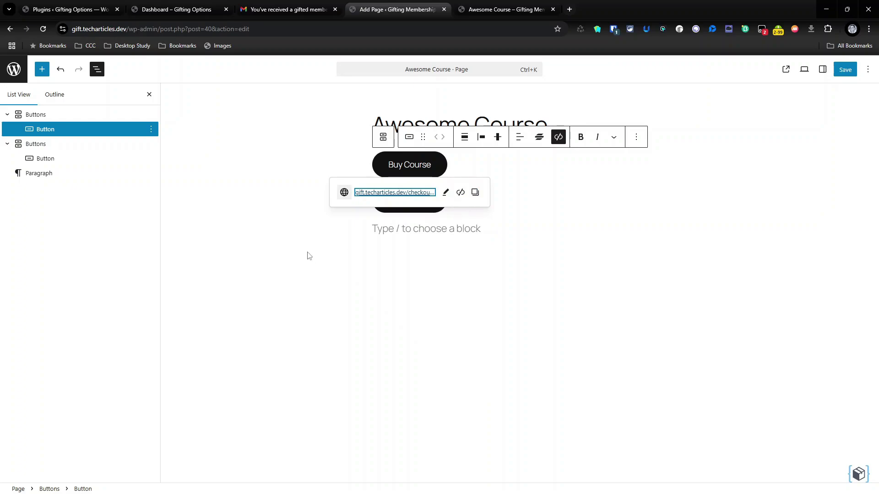
pyautogui.click(424, 267)
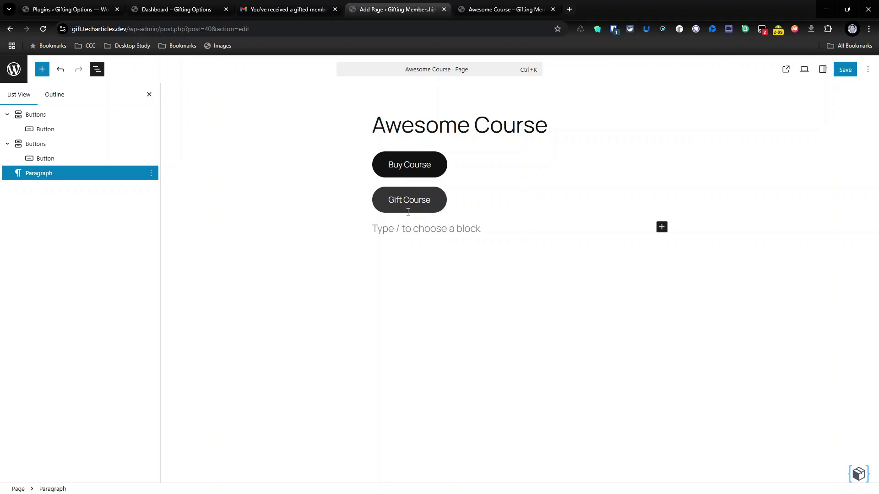
# - Link Gift Course to the checkout URL with '&?gift=yes' appended, and save the page
pyautogui.click(409, 206)
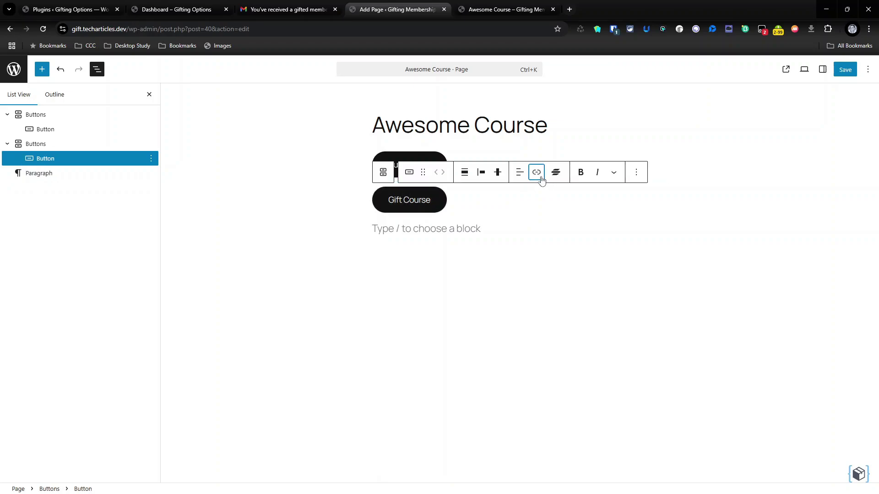
pyautogui.click(540, 178)
pyautogui.hotkey('ctrl', 'v')
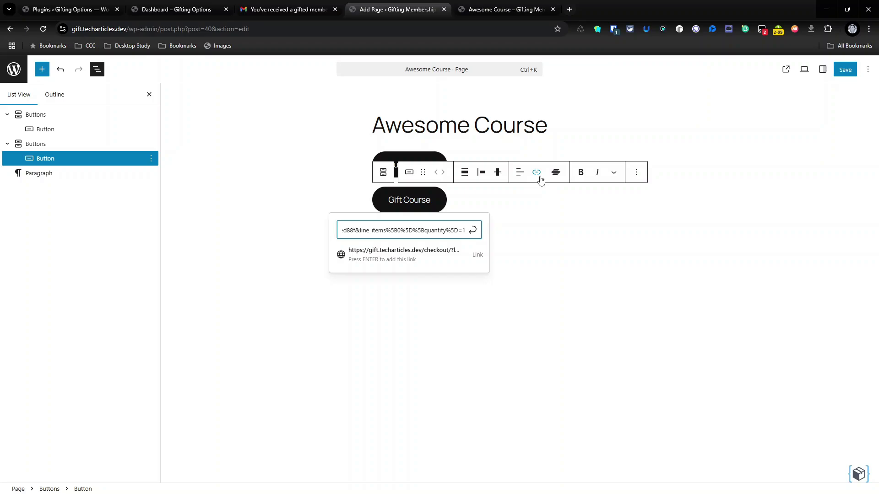
pyautogui.write('&')
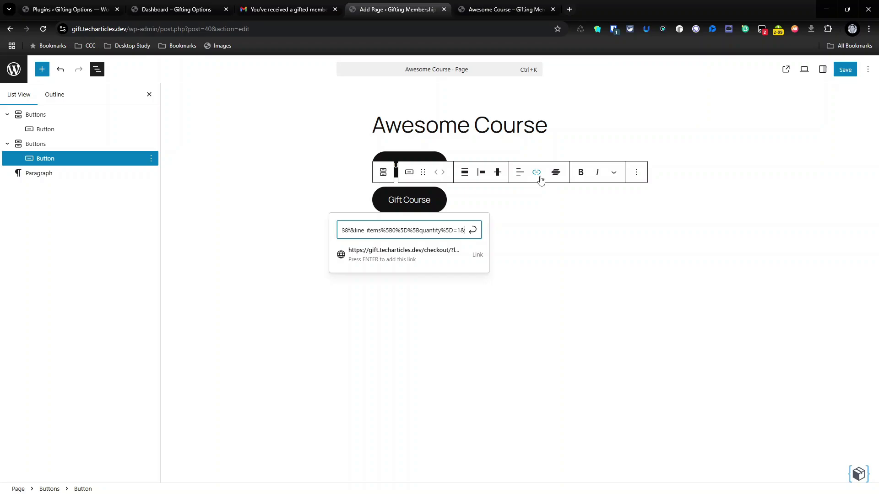
pyautogui.write('?gift')
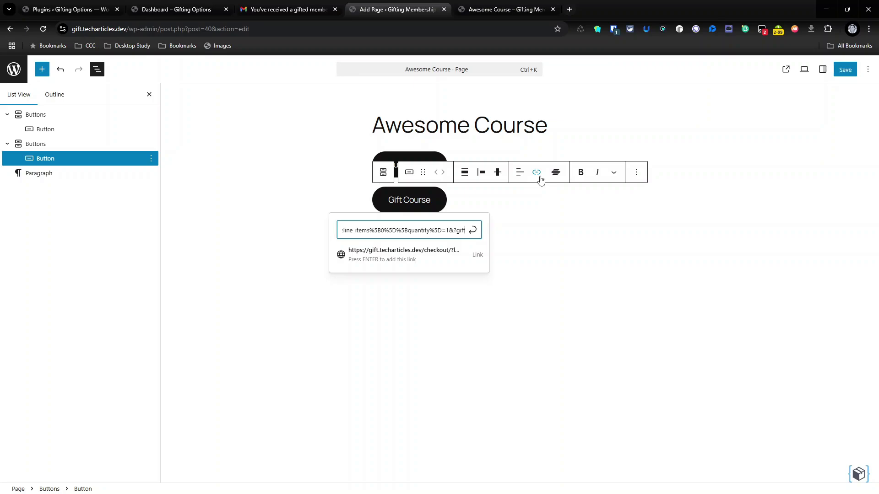
pyautogui.write('=yes')
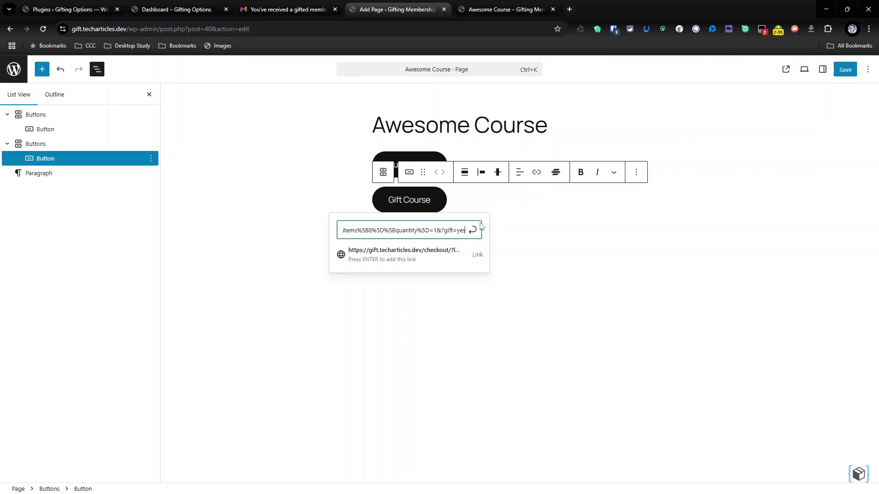
pyautogui.press('Return')
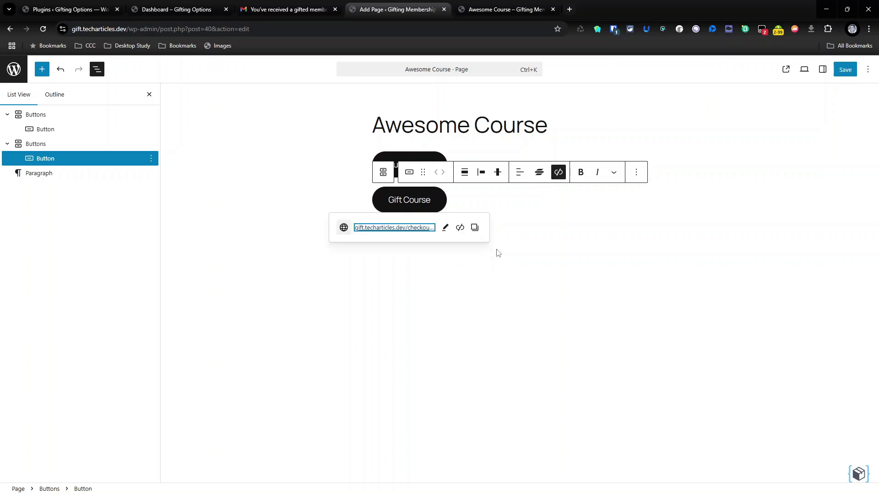
pyautogui.click(472, 294)
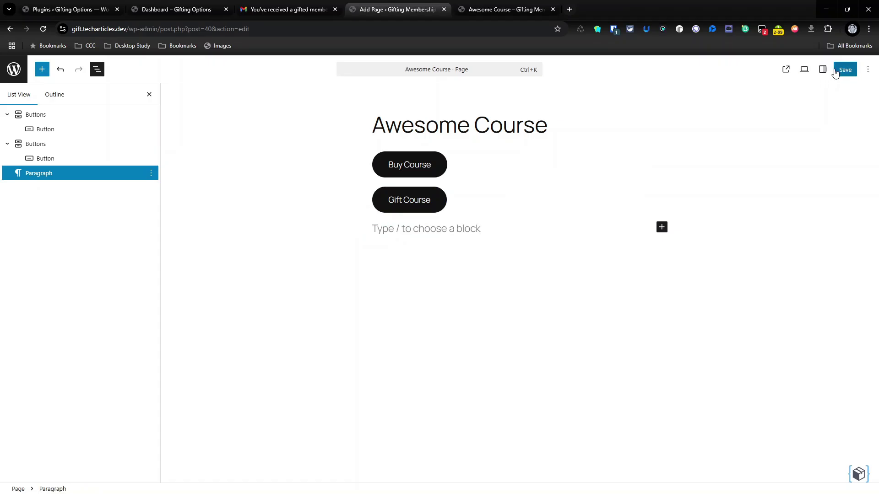
pyautogui.click(842, 70)
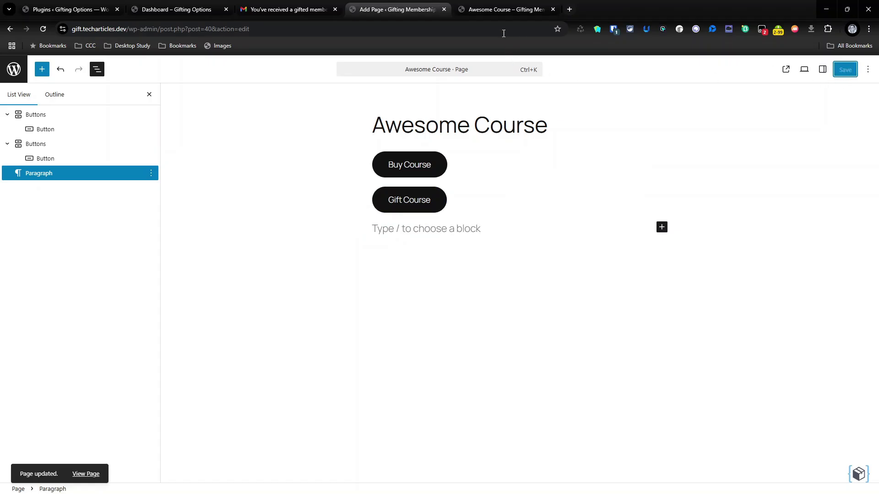
pyautogui.click(493, 11)
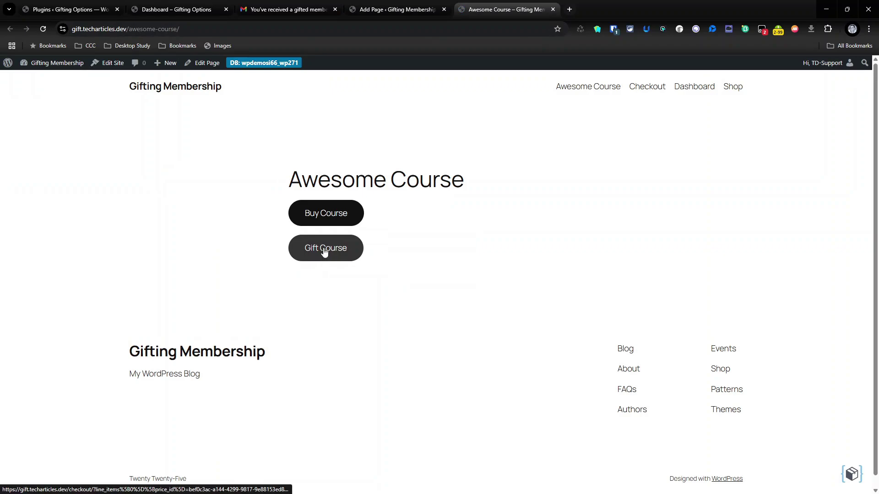
# - Try Gift Course on the live page and spot the malformed ?%3Fgift=yes checkout address
pyautogui.click(324, 252)
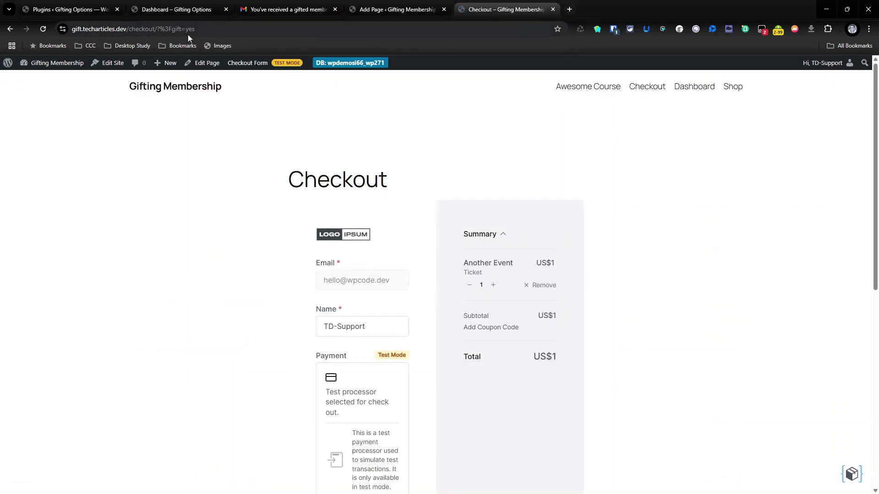
pyautogui.moveTo(168, 29); pyautogui.dragTo(193, 30)
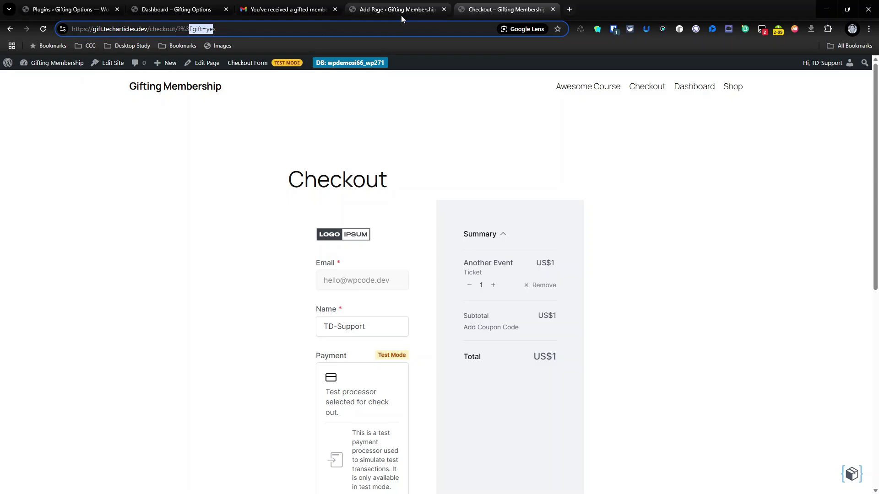
pyautogui.click(403, 15)
# - Replace the Gift Course link with the checkout URL ending in &gift=yes and save the page
pyautogui.click(410, 200)
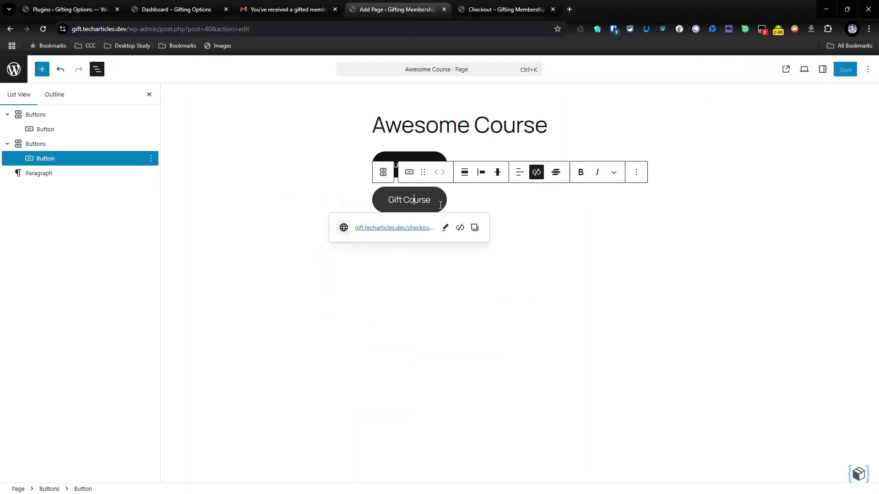
pyautogui.click(460, 228)
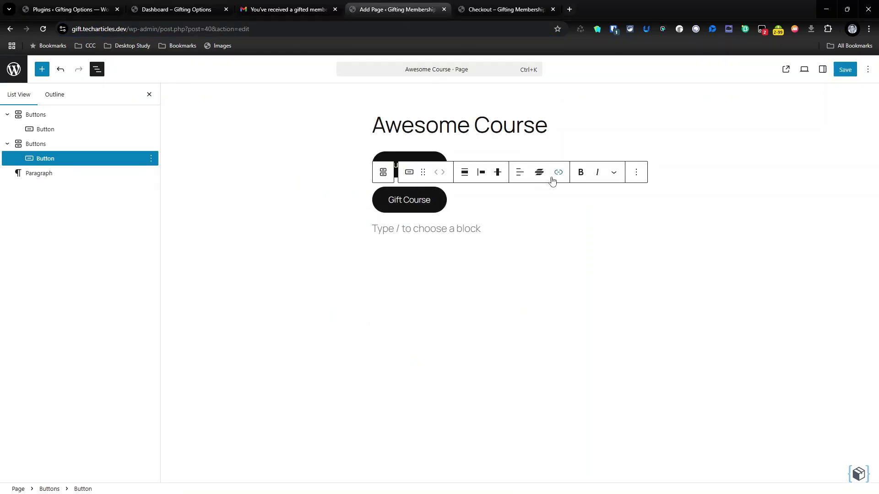
pyautogui.click(555, 176)
pyautogui.hotkey('ctrl', 'v')
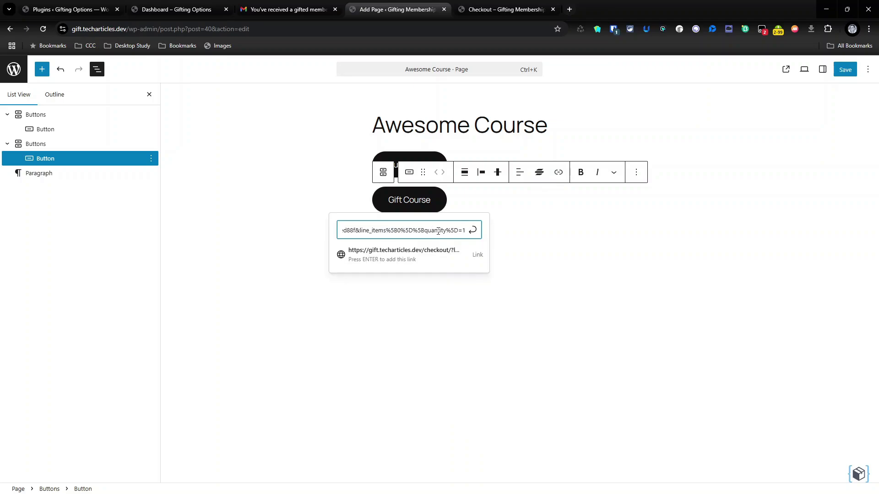
pyautogui.write('&')
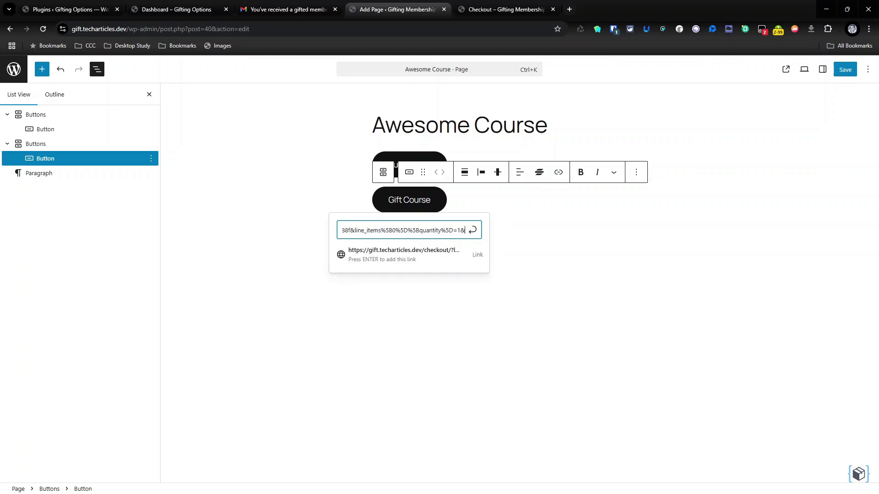
pyautogui.hotkey('alt', 'Tab')
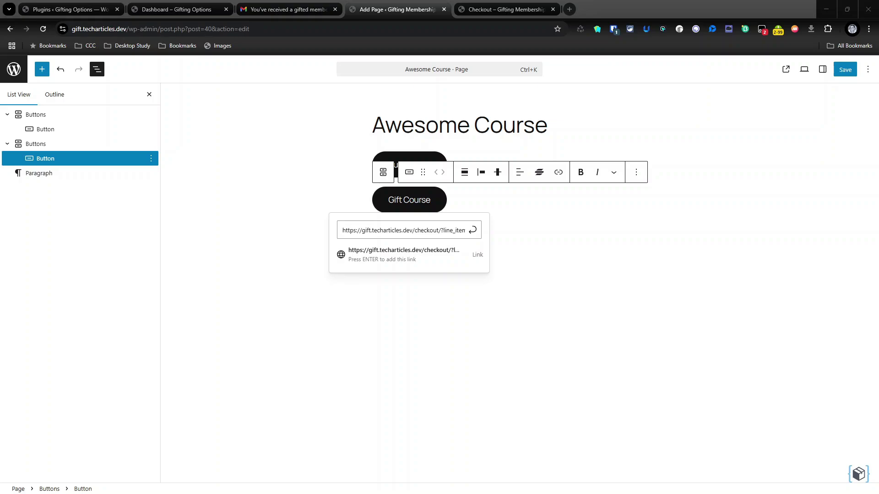
pyautogui.hotkey('alt', 'Tab')
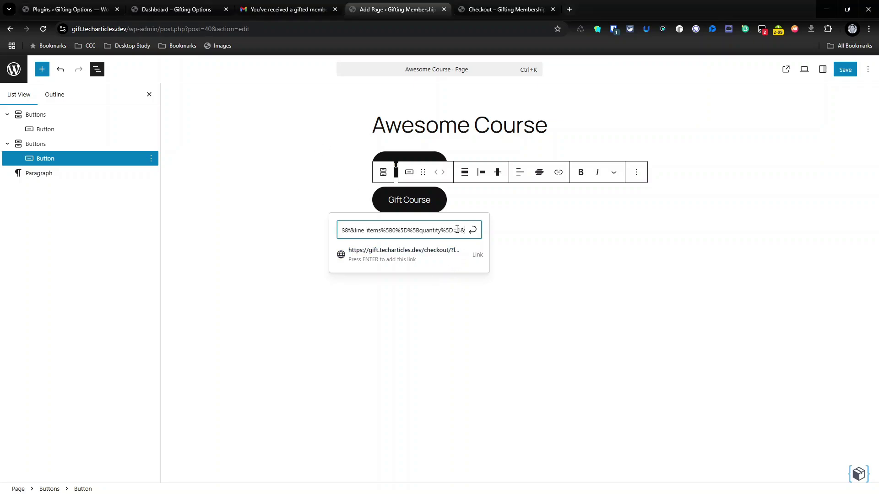
pyautogui.write('&gift=yes')
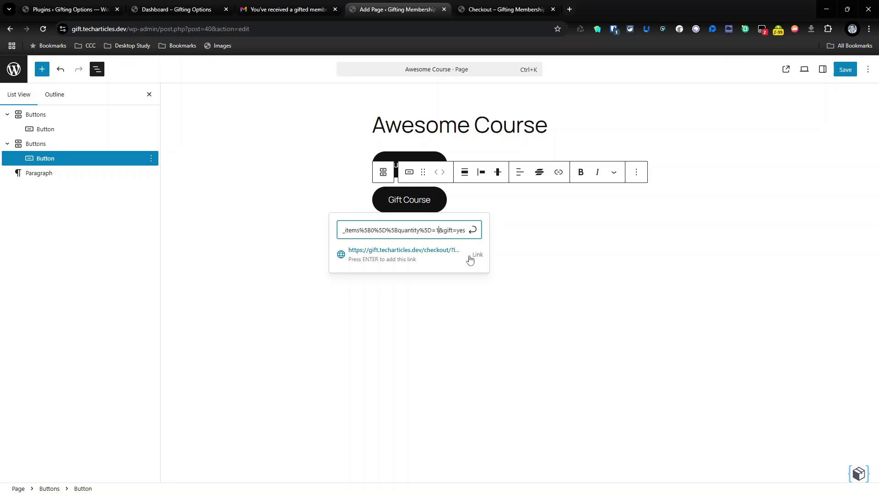
pyautogui.press('Return')
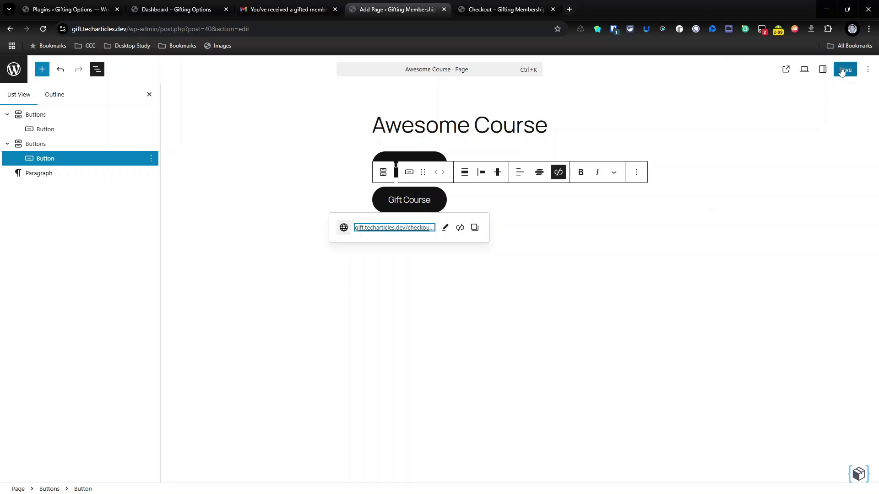
pyautogui.click(845, 69)
# - Retest the Gift Course button and confirm its checkout URL now ends with gift=yes
pyautogui.click(541, 8)
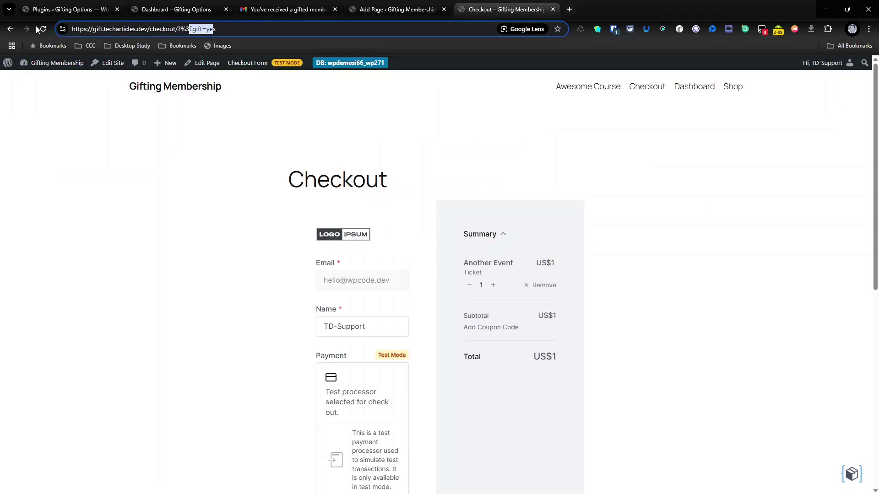
pyautogui.click(43, 30)
pyautogui.click(10, 29)
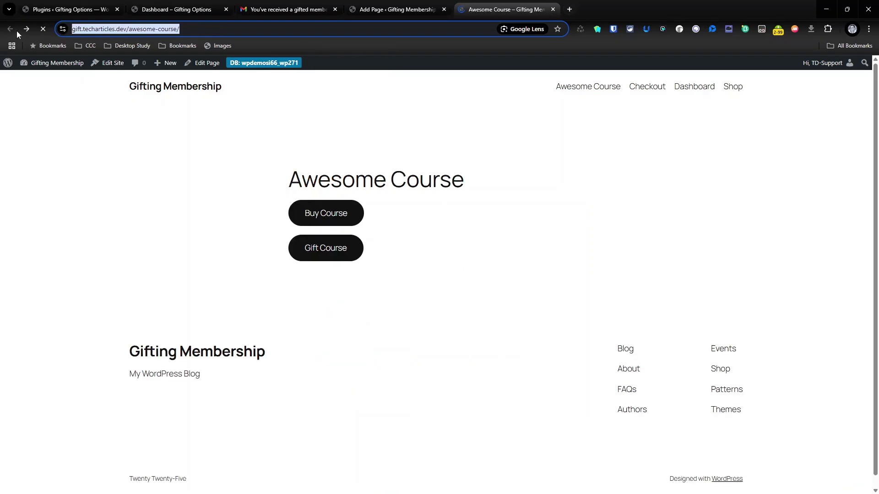
pyautogui.click(337, 251)
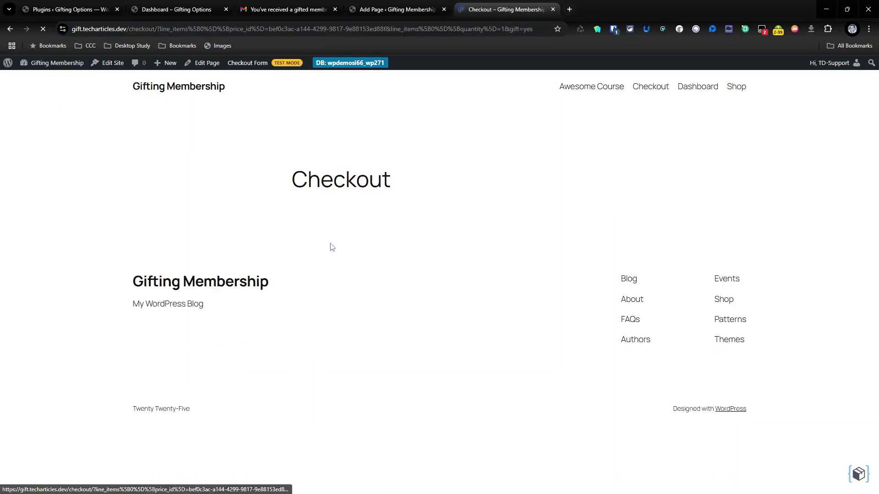
pyautogui.moveTo(158, 29); pyautogui.dragTo(192, 29)
pyautogui.click(402, 9)
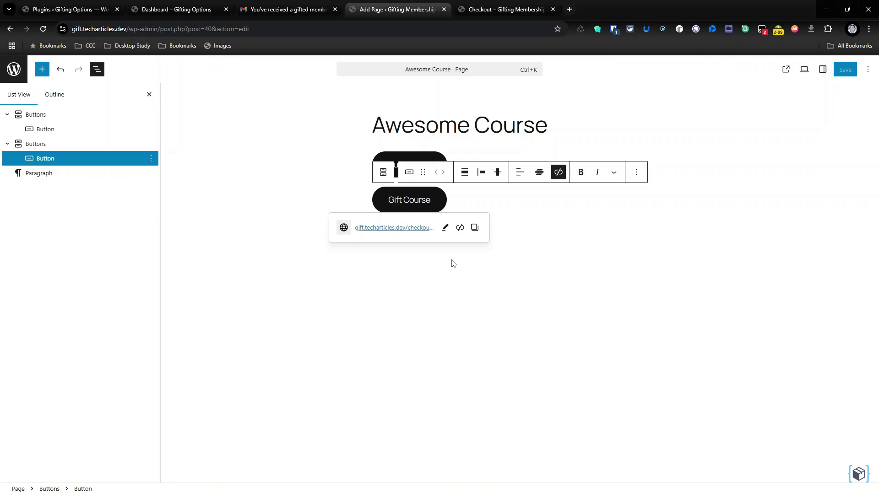
# - Leave the Awesome Course editor and open the SureCart Checkout page in the block editor
pyautogui.click(572, 323)
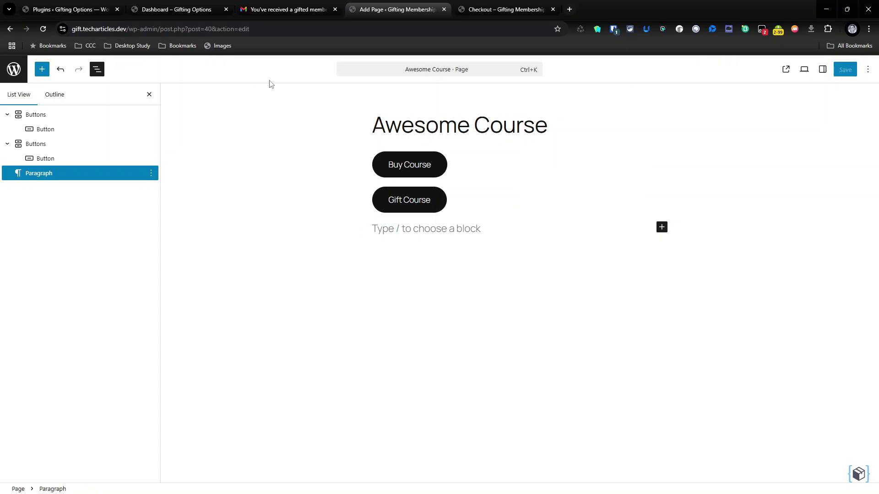
pyautogui.click(22, 73)
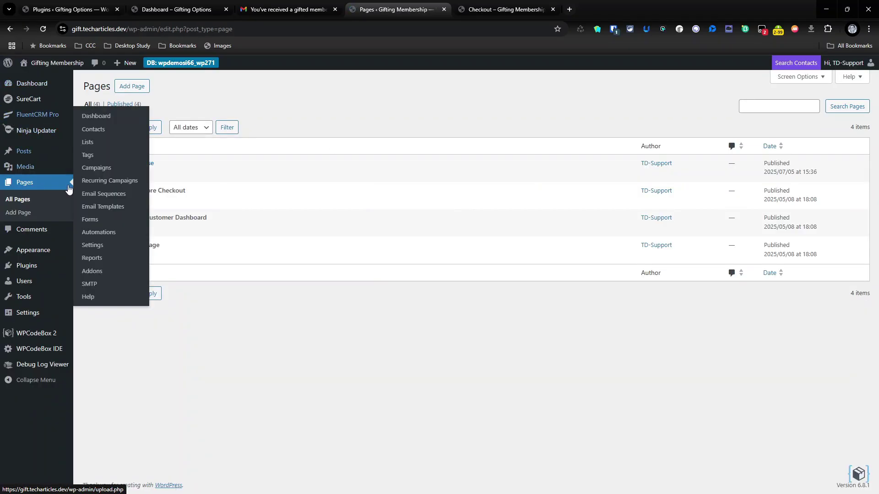
pyautogui.moveTo(27, 265)
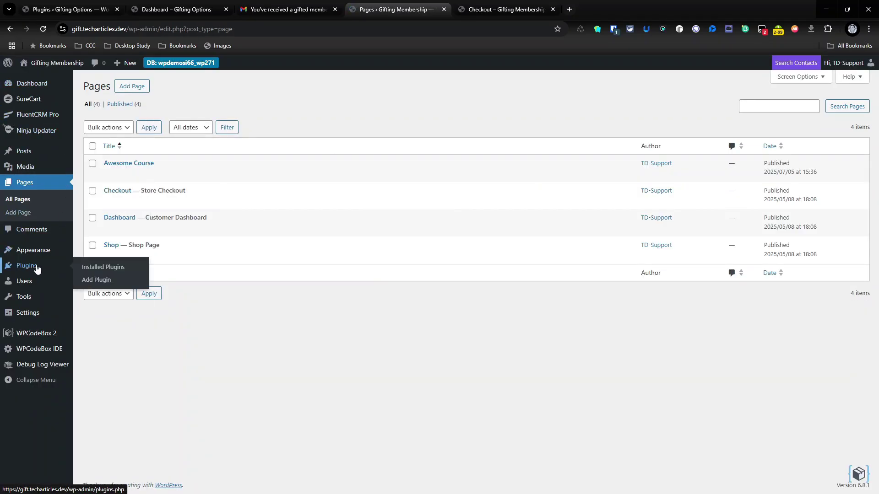
pyautogui.click(113, 262)
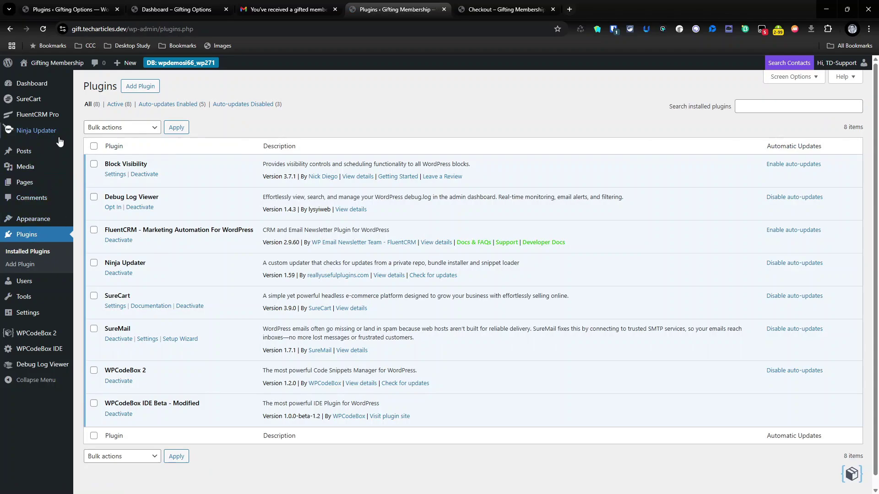
pyautogui.moveTo(46, 100)
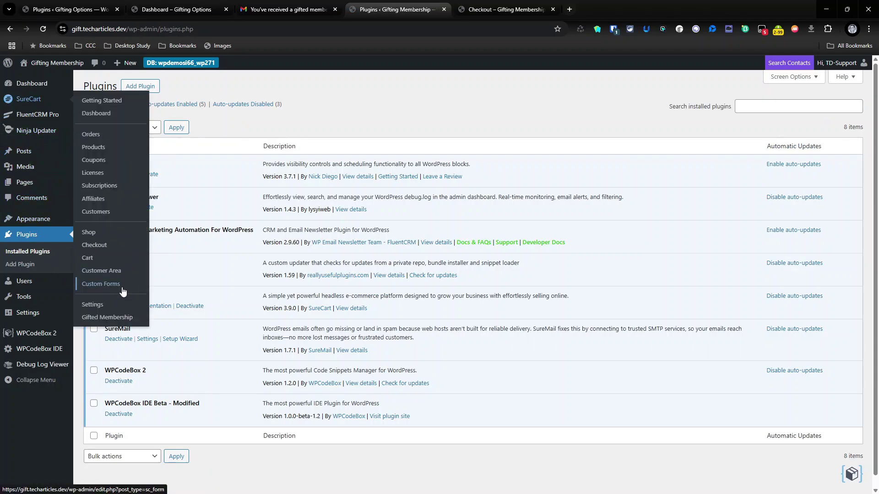
pyautogui.click(111, 246)
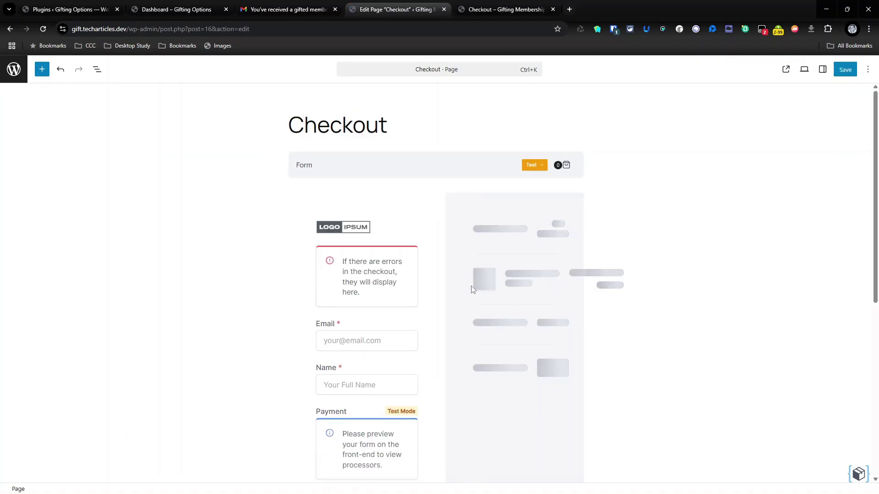
# - Expand the Checkout Form outline to the first column and insert an empty paragraph below Store Logo
pyautogui.click(97, 69)
pyautogui.click(9, 118)
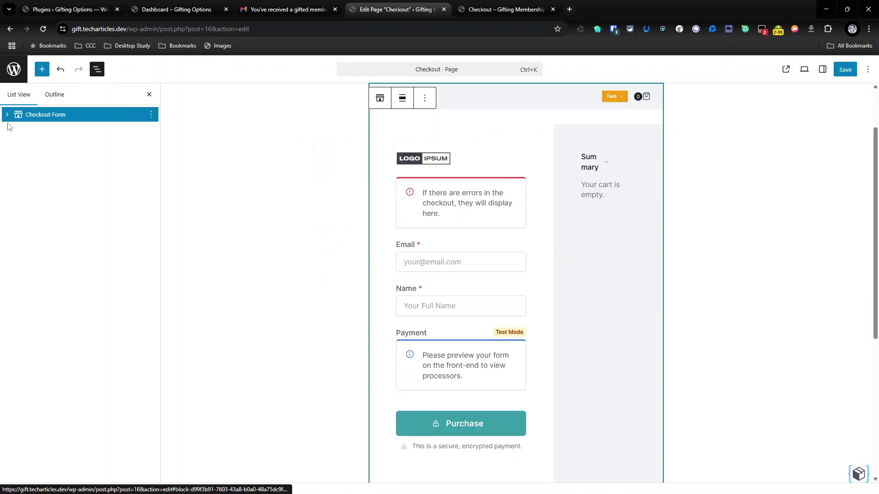
pyautogui.click(7, 115)
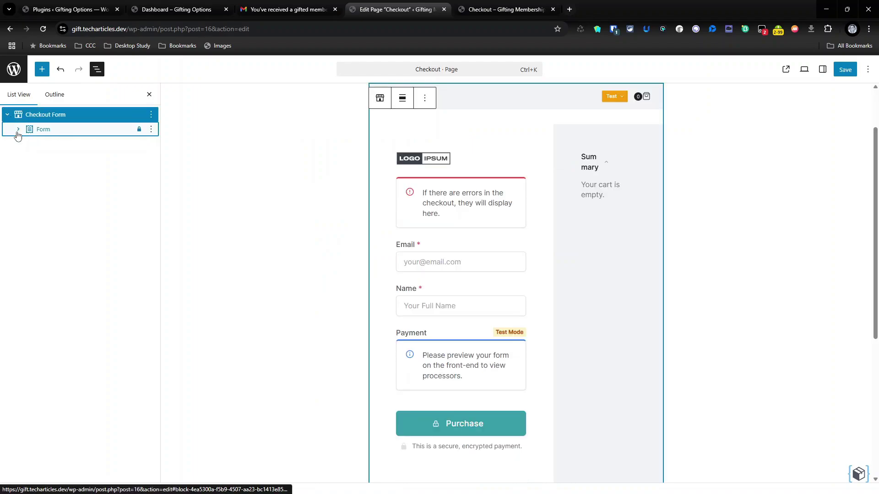
pyautogui.click(18, 130)
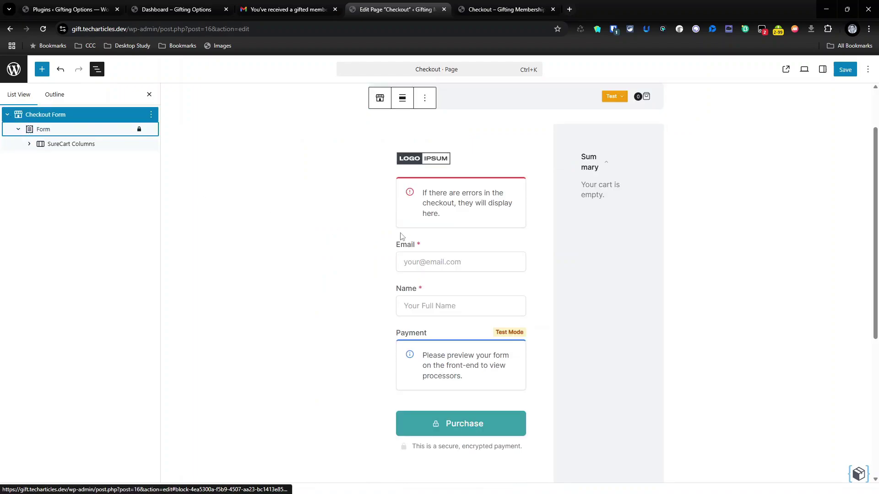
pyautogui.click(29, 143)
pyautogui.click(41, 158)
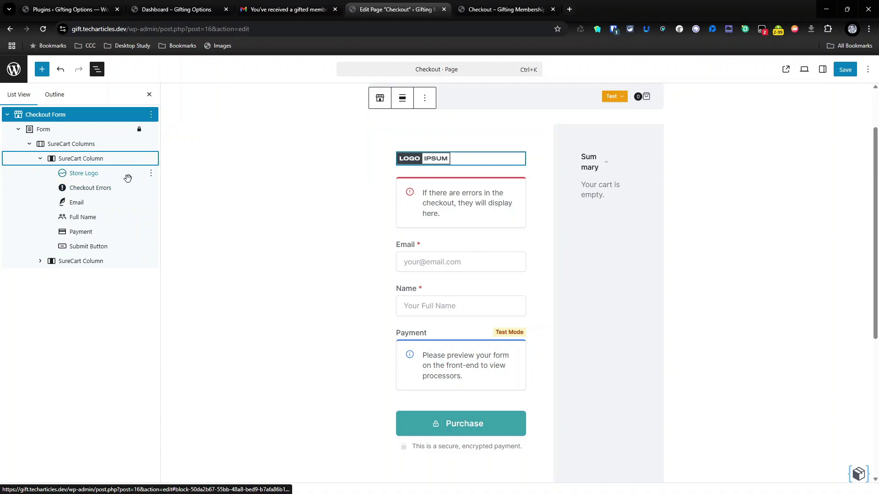
pyautogui.click(151, 174)
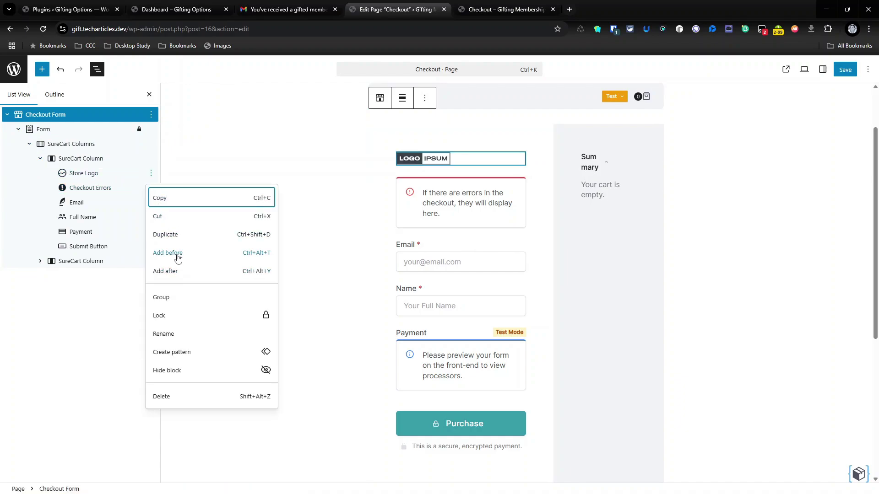
pyautogui.click(178, 272)
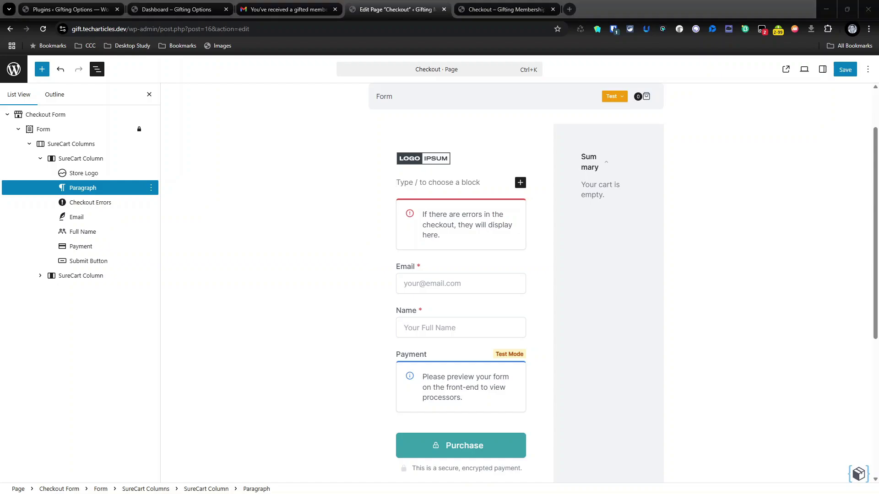
# - Turn the empty paragraph into a heading reading 'Gifting Details' using /head
pyautogui.click(421, 183)
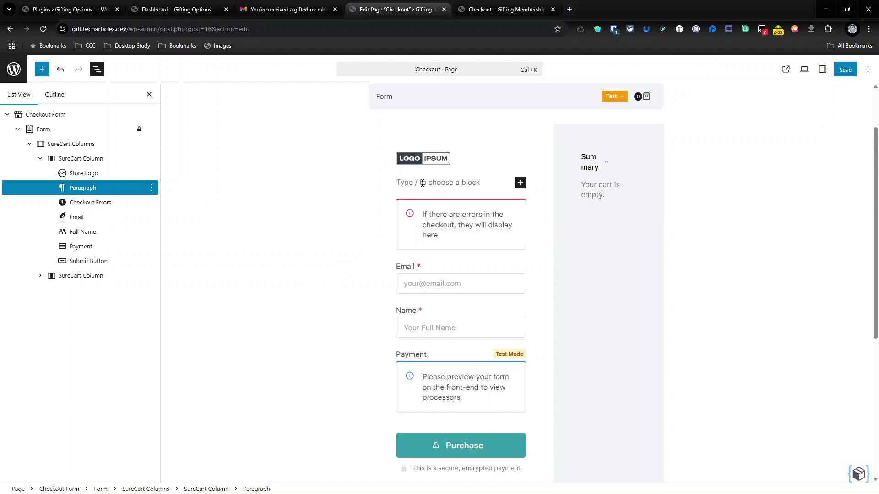
pyautogui.write('/head')
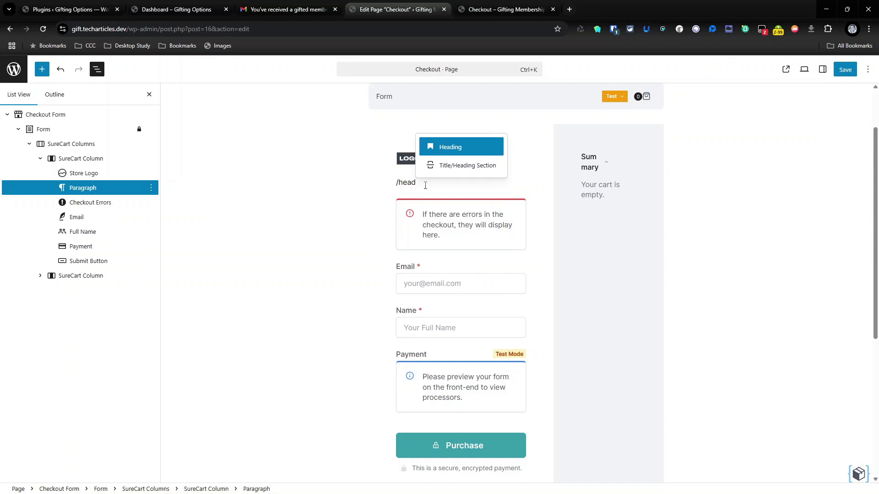
pyautogui.press('Return')
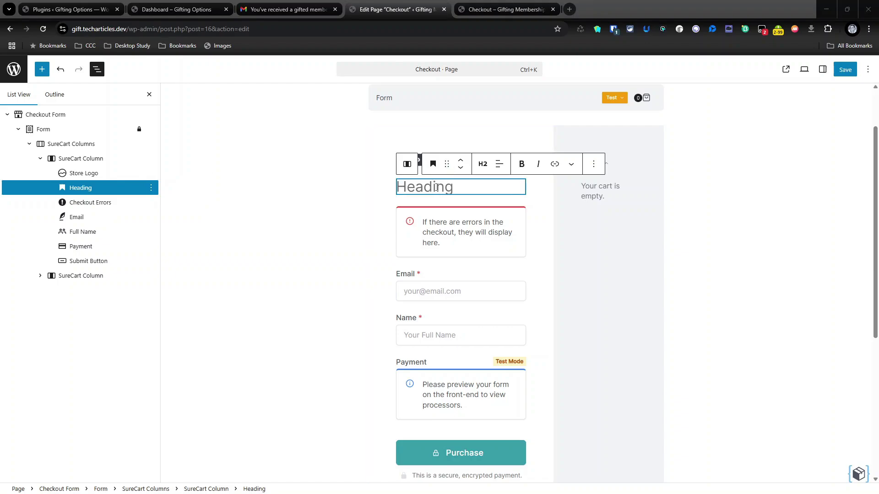
pyautogui.click(436, 187)
pyautogui.write('Gifting Details')
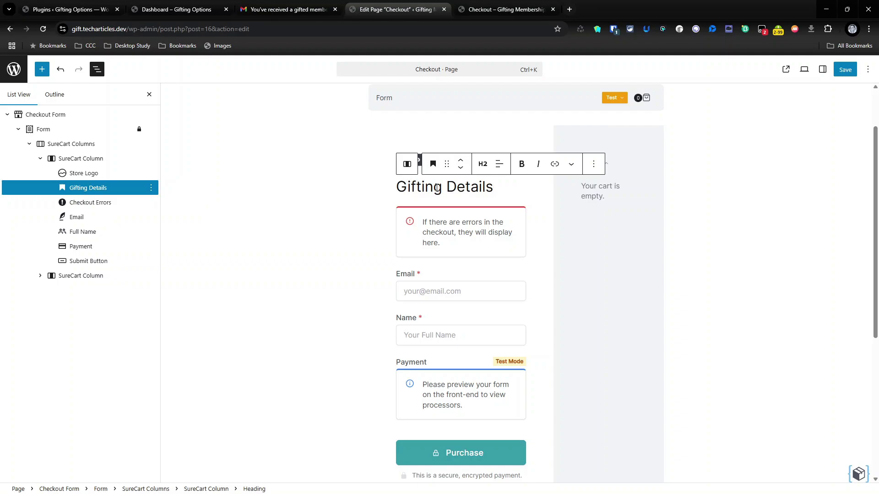
# - Make the Gifting Details heading level 4 and bold, with an empty block below it
pyautogui.click(482, 163)
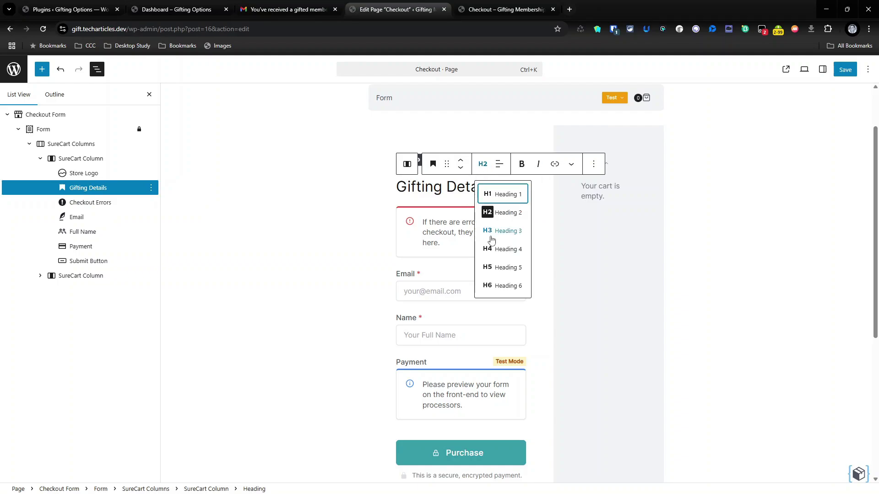
pyautogui.click(491, 237)
pyautogui.click(483, 164)
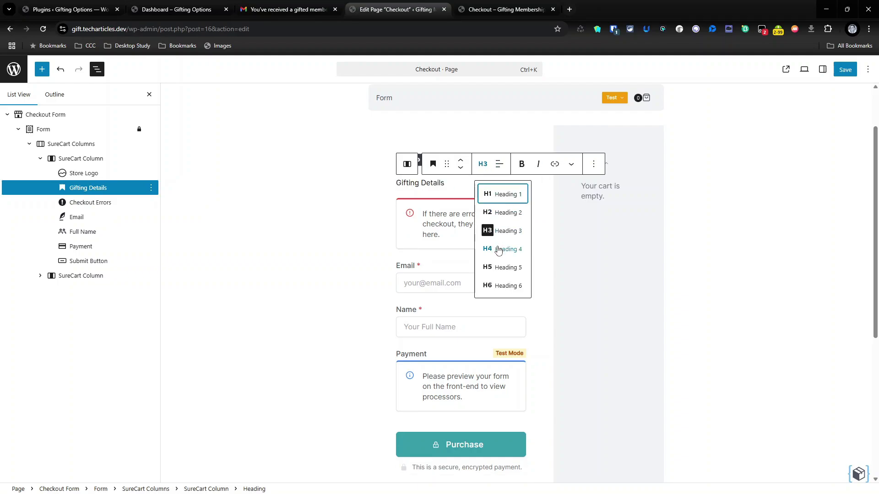
pyautogui.click(498, 249)
pyautogui.click(521, 164)
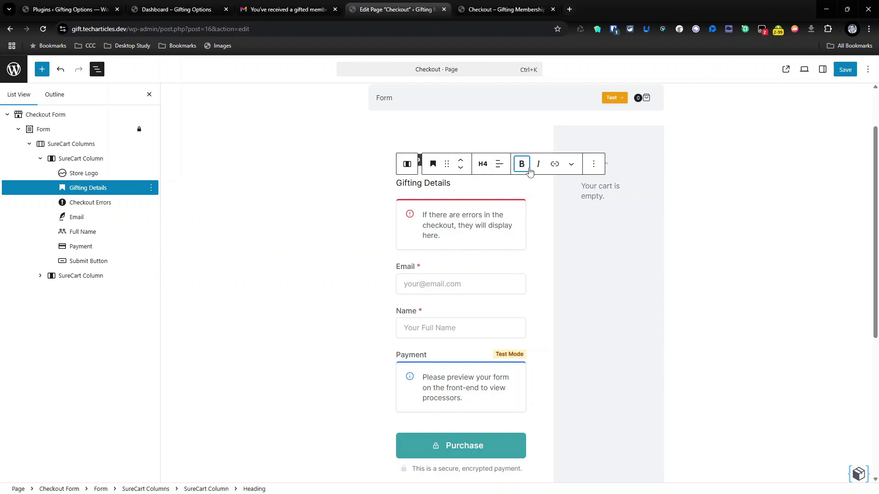
pyautogui.doubleClick(428, 183)
pyautogui.hotkey('shift', 'Home')
pyautogui.click(522, 164)
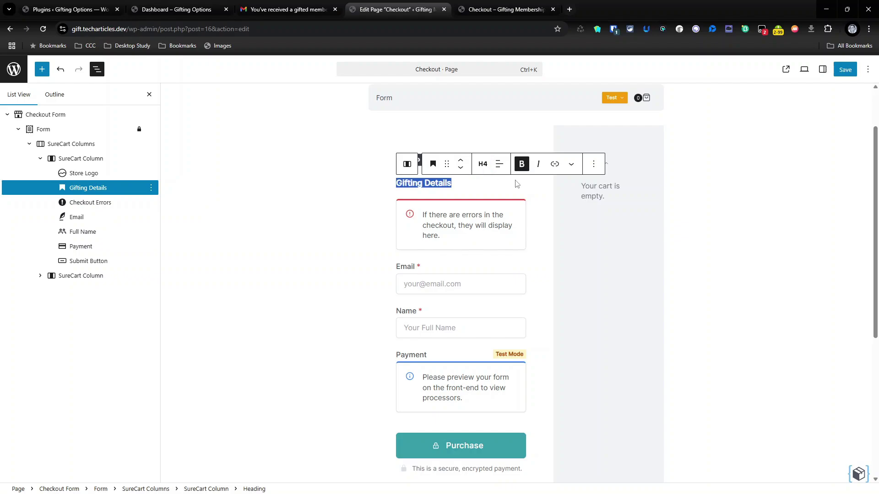
pyautogui.press('Left')
pyautogui.click(461, 186)
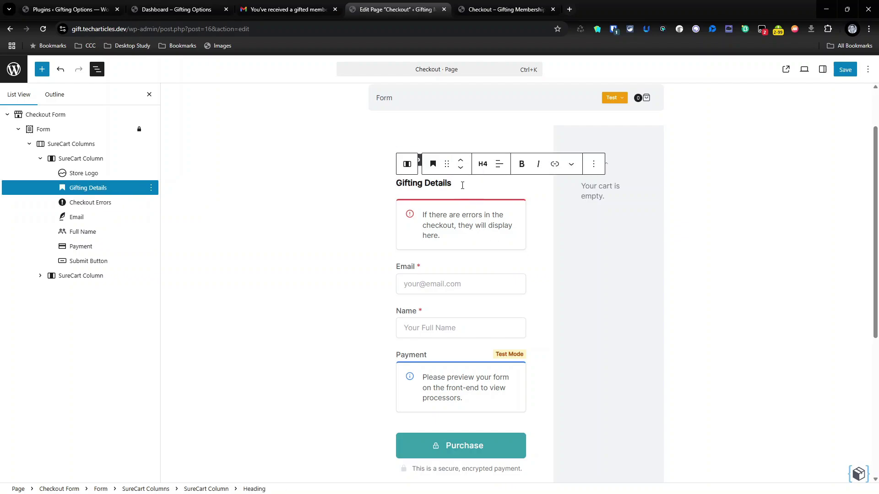
pyautogui.press('Return')
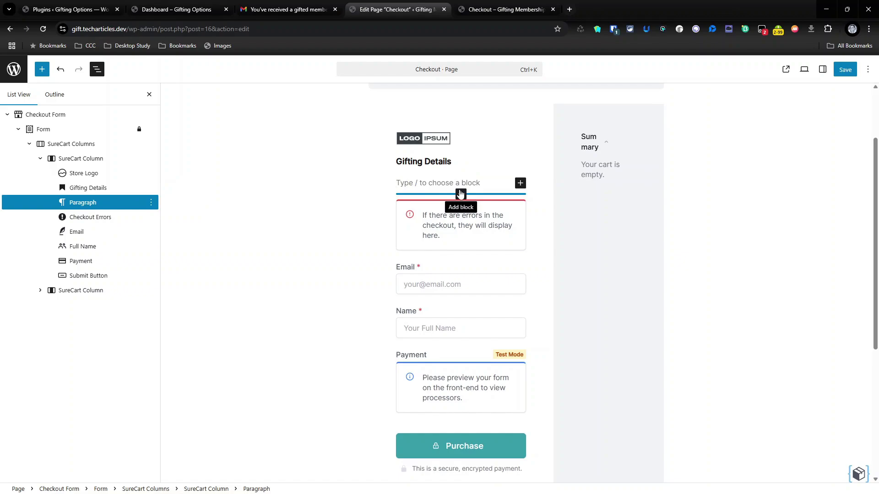
# - Paste a sentence asking buyers to enter the membership recipient's email under the heading
pyautogui.write('/par')
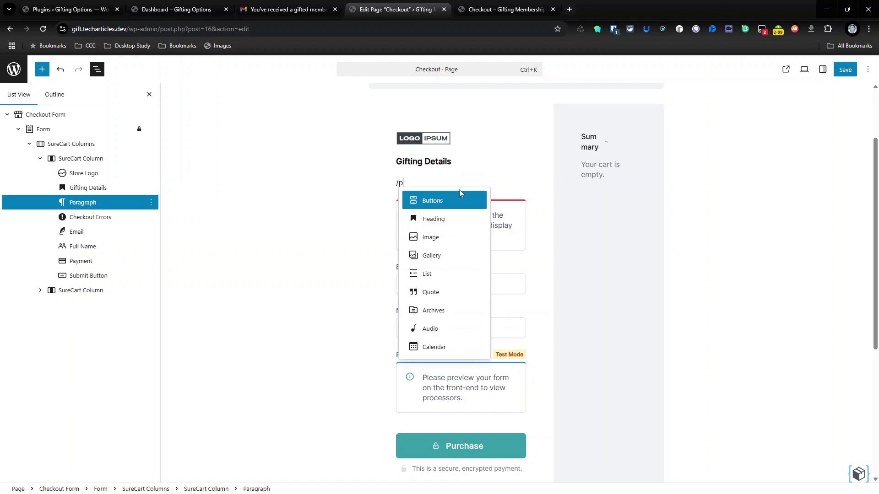
pyautogui.press('BackSpace')
pyautogui.press('BackSpace')
pyautogui.press('BackSpace')
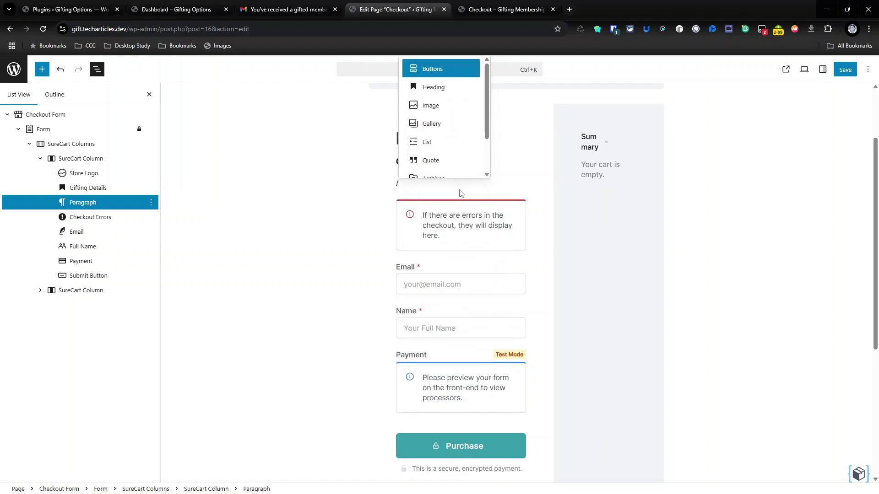
pyautogui.write('p')
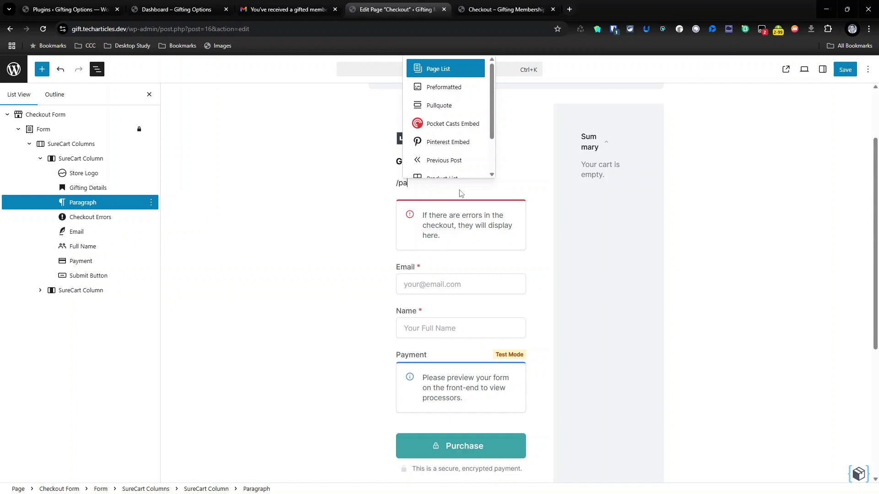
pyautogui.write('a')
pyautogui.press('BackSpace')
pyautogui.press('BackSpace')
pyautogui.press('Escape')
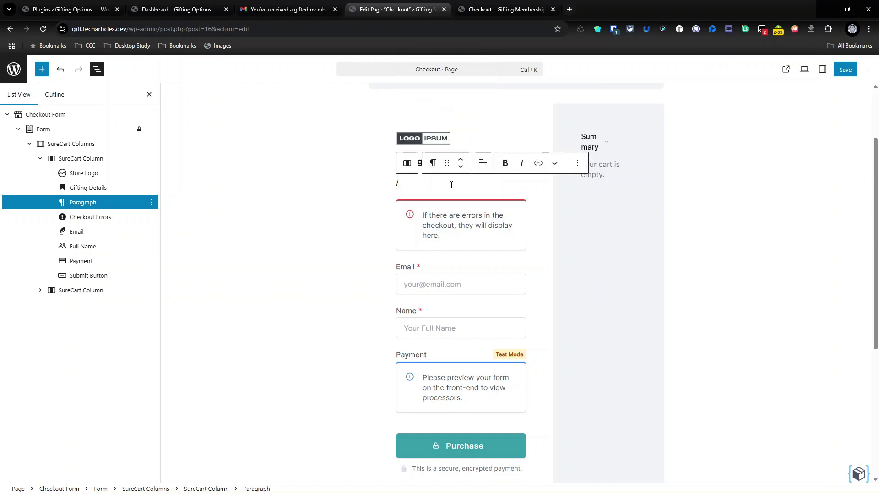
pyautogui.press('BackSpace')
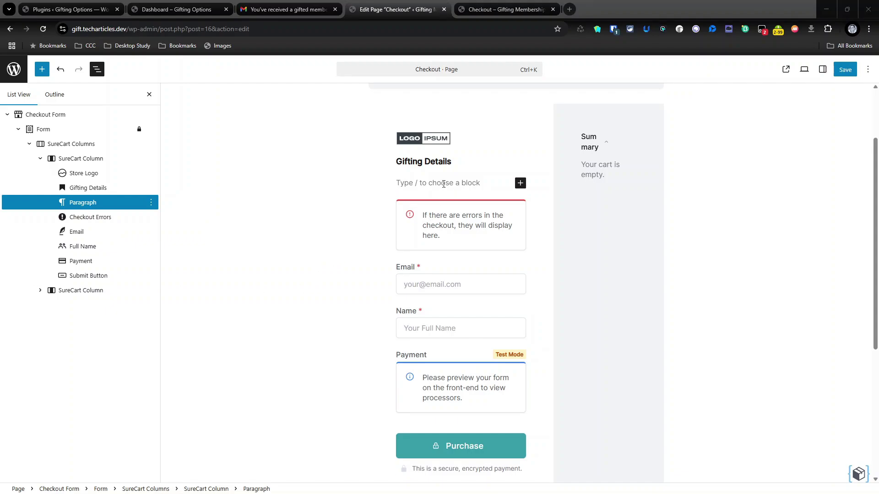
pyautogui.click(442, 184)
pyautogui.write("It's important you fill in the below email to gift your membership to the person you are buying if for")
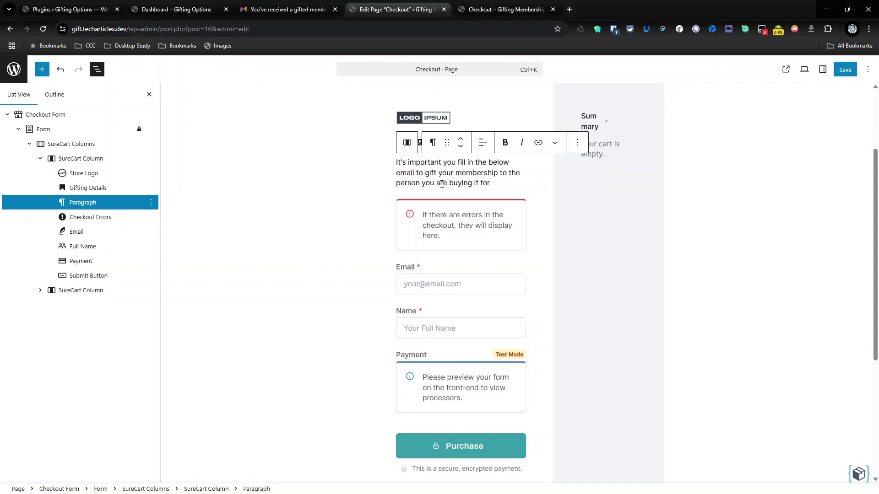
pyautogui.press('Return')
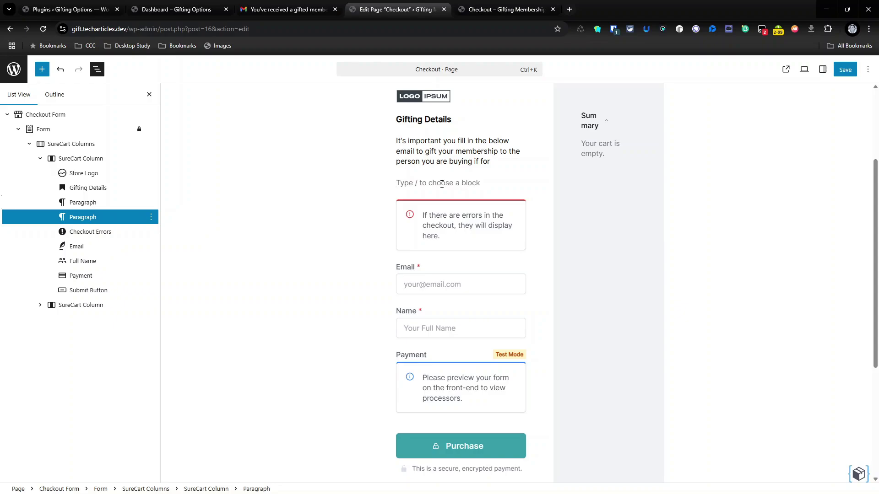
# - Add a Text Field block labelled Input, duplicate it, and show the first field's settings
pyautogui.write('/text')
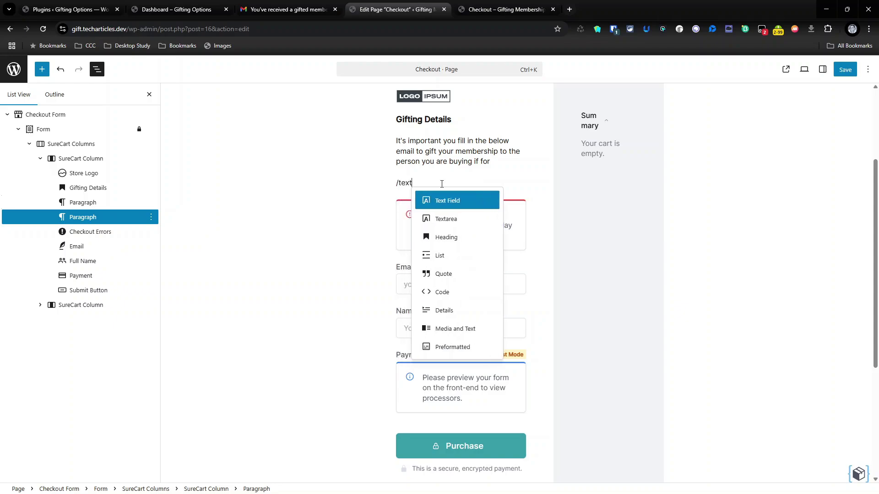
pyautogui.press('Return')
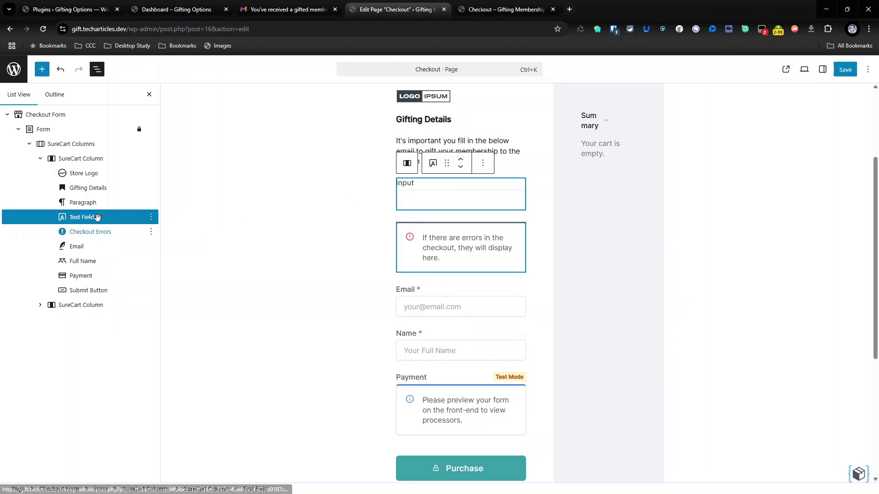
pyautogui.rightClick(105, 218)
pyautogui.click(120, 275)
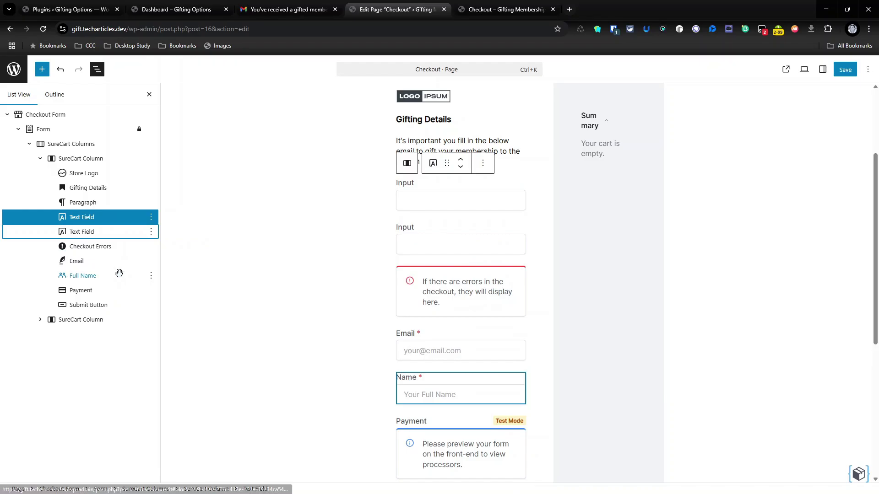
pyautogui.click(116, 219)
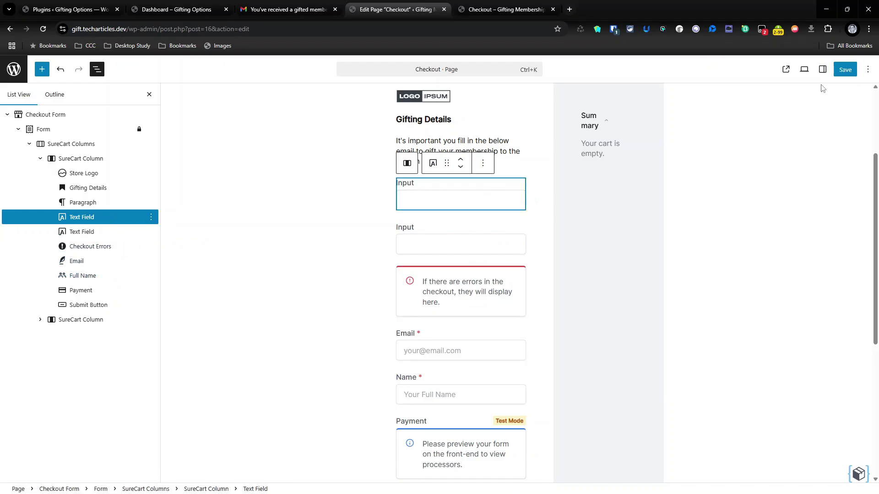
pyautogui.click(823, 69)
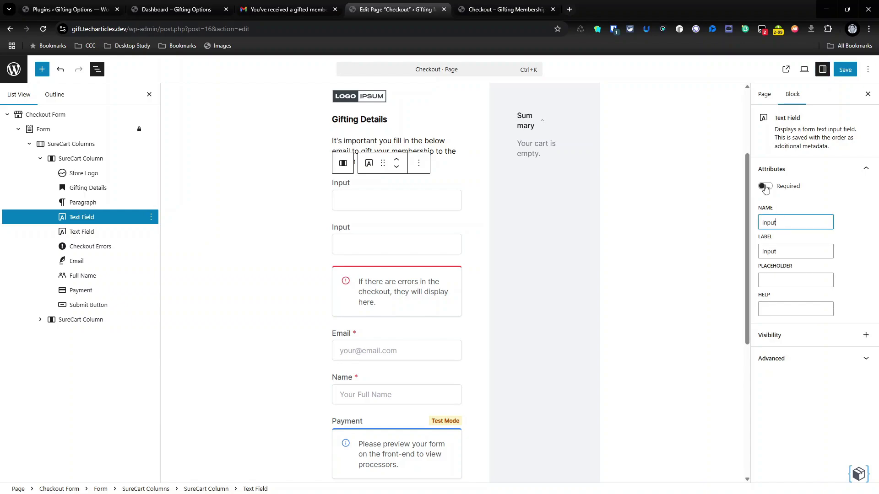
# - Set the first field's Name to 'Gift Recipient Name', fixing the Recepient misspelling
pyautogui.click(765, 186)
pyautogui.click(766, 185)
pyautogui.moveTo(789, 223); pyautogui.dragTo(749, 224)
pyautogui.write('Gift Recipient Name')
pyautogui.tripleClick(783, 217)
pyautogui.click(784, 223)
pyautogui.rightClick(784, 222)
pyautogui.click(673, 229)
pyautogui.click(807, 223)
pyautogui.tripleClick(807, 223)
pyautogui.hotkey('ctrl', 'c')
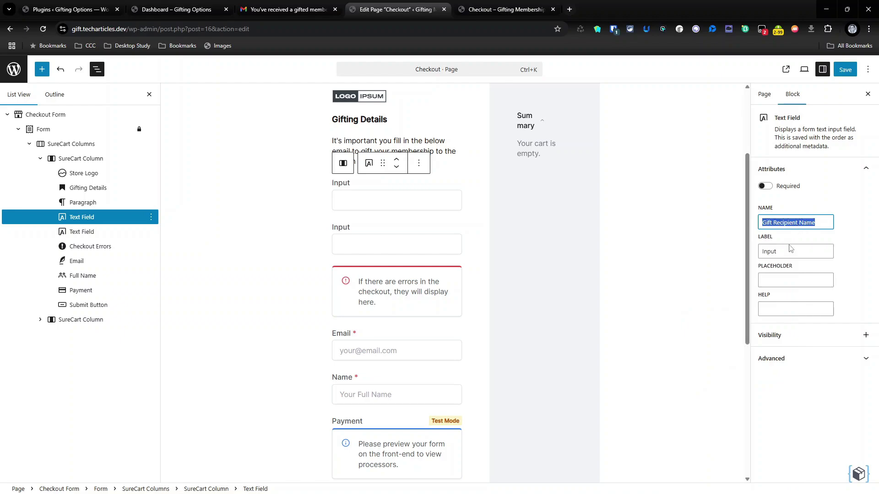
# - Give the first field the Label 'Gift Recipient Name' as well
pyautogui.click(778, 256)
pyautogui.hotkey('ctrl', 'a')
pyautogui.hotkey('ctrl', 'v')
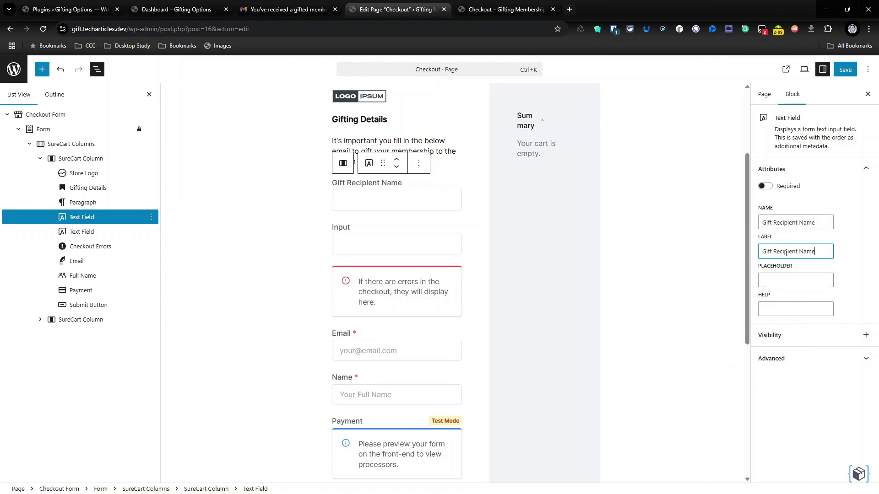
pyautogui.tripleClick(811, 224)
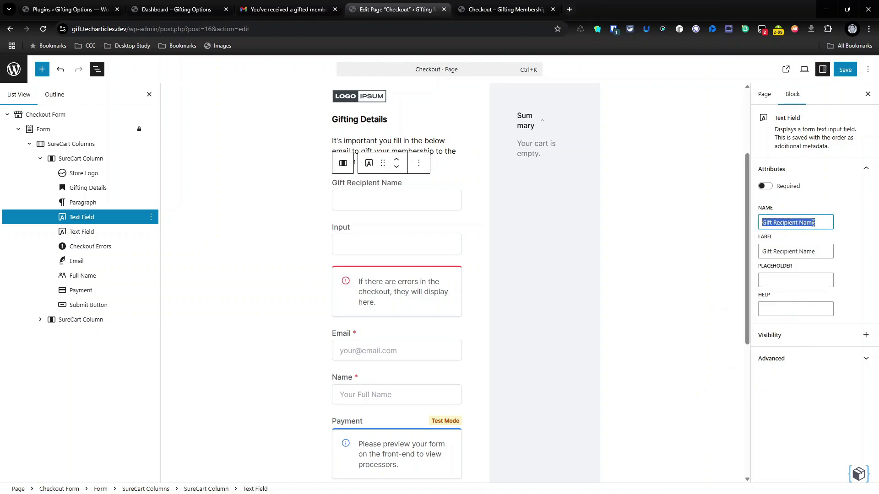
# - Open SureCart's Gifted Membership settings, which expect gifted_name and gifted_email fields
pyautogui.click(480, 10)
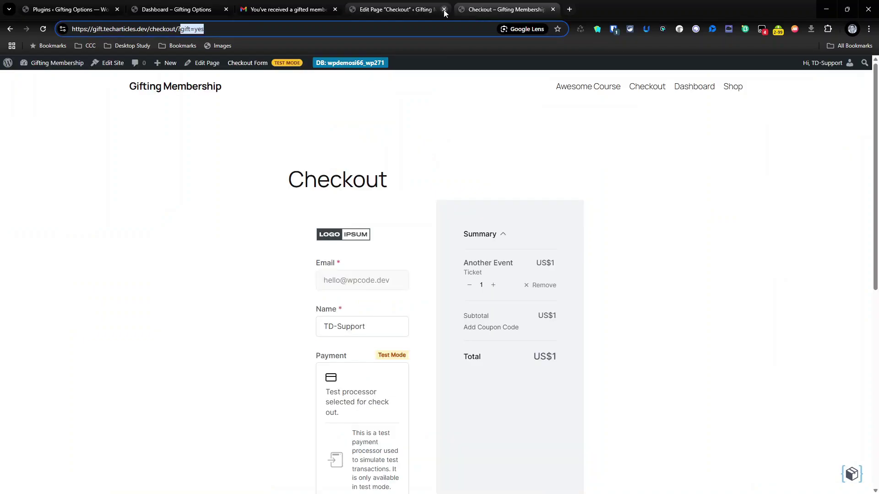
pyautogui.click(31, 79)
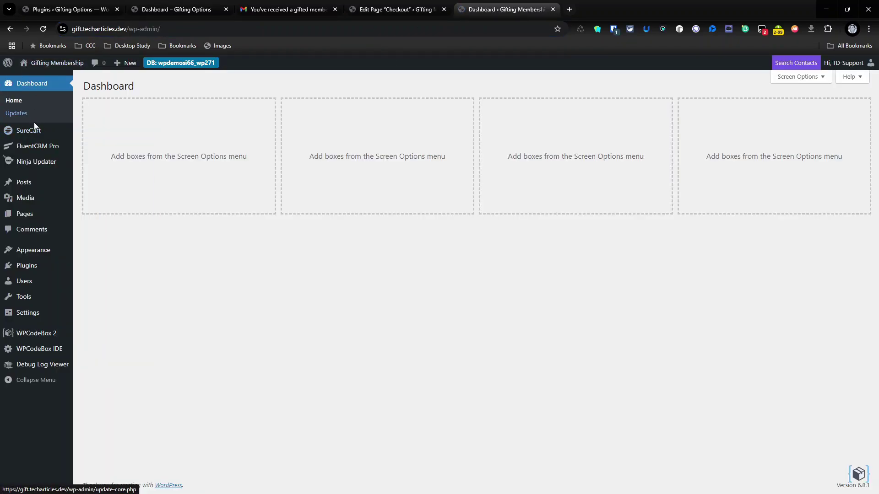
pyautogui.moveTo(33, 130)
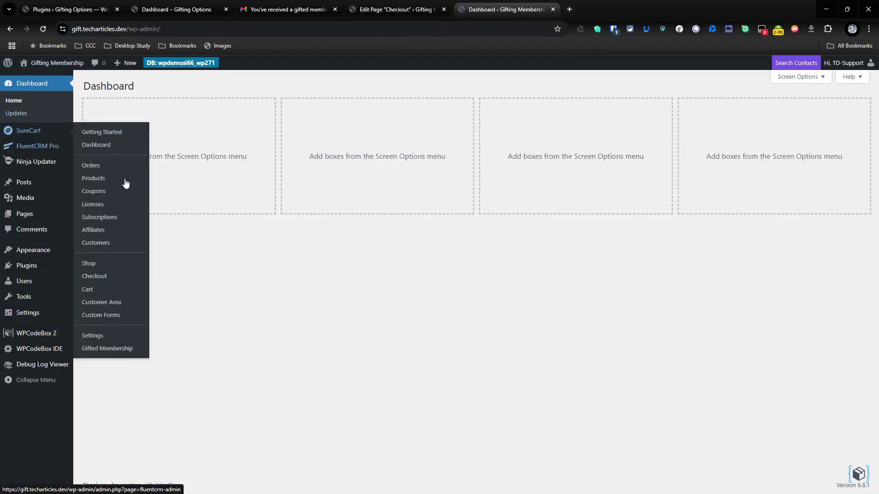
pyautogui.click(122, 354)
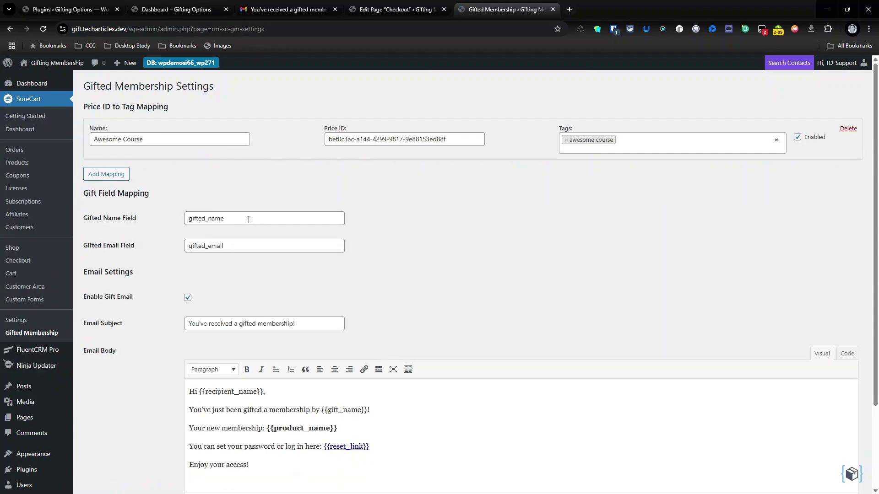
# - Change the first text field's name to gifted_name, matching the Gifted Membership settings
pyautogui.moveTo(249, 220); pyautogui.dragTo(148, 221)
pyautogui.click(389, 6)
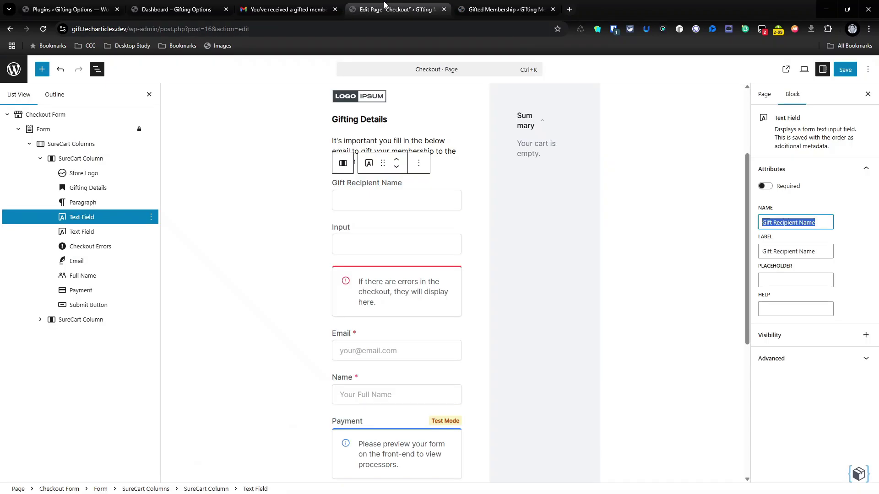
pyautogui.click(479, 6)
pyautogui.click(366, 6)
pyautogui.doubleClick(775, 253)
pyautogui.click(775, 251)
pyautogui.tripleClick(779, 220)
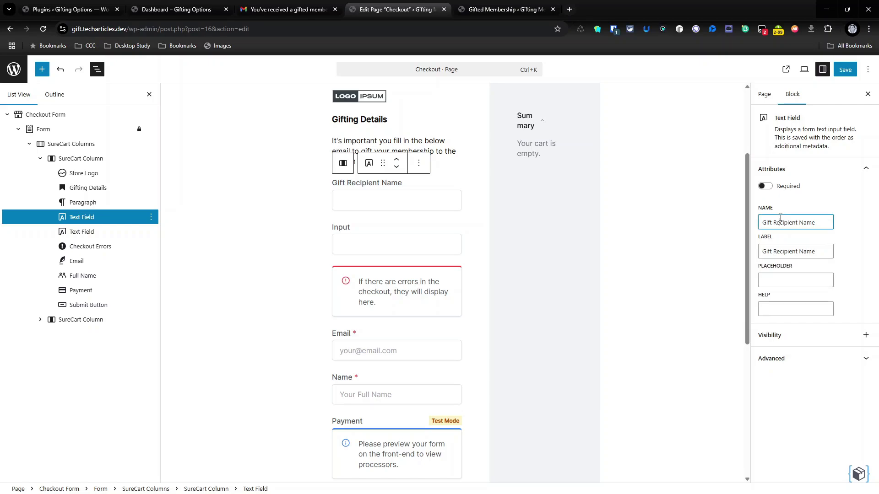
pyautogui.write('gifted_name')
pyautogui.click(852, 227)
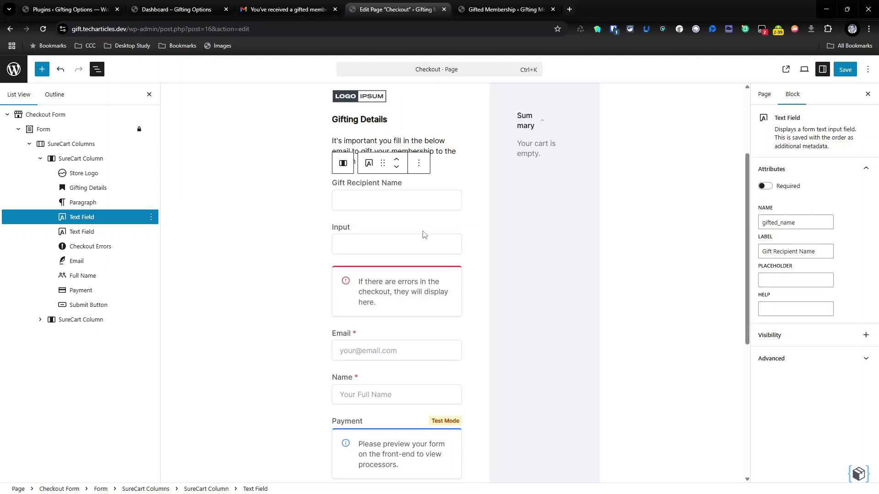
# - Rename the first text field block to 'Gifted Name'
pyautogui.click(151, 217)
pyautogui.click(172, 377)
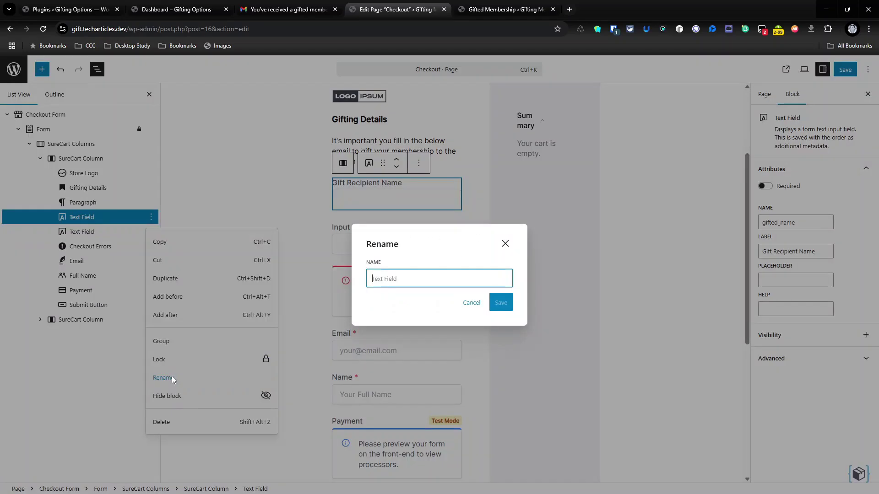
pyautogui.write('Gifted Name')
pyautogui.press('Return')
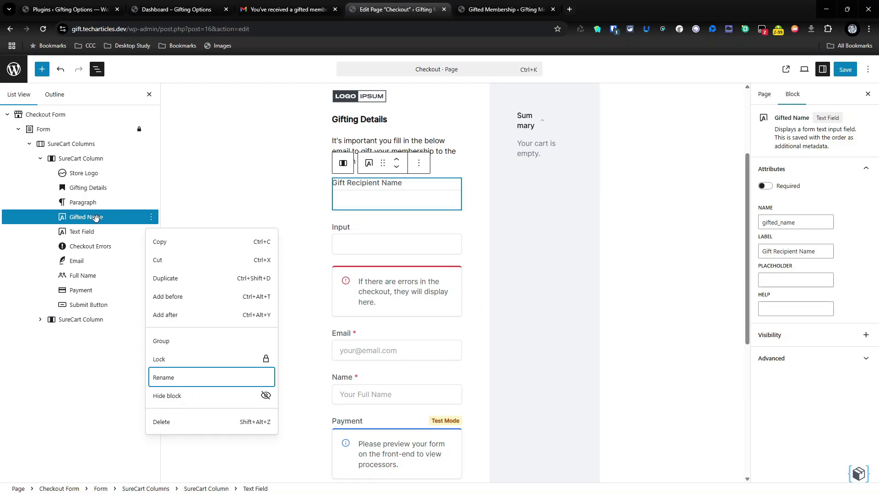
pyautogui.click(77, 232)
# - Rename the second Text Field block to 'Gifted Email'
pyautogui.click(151, 232)
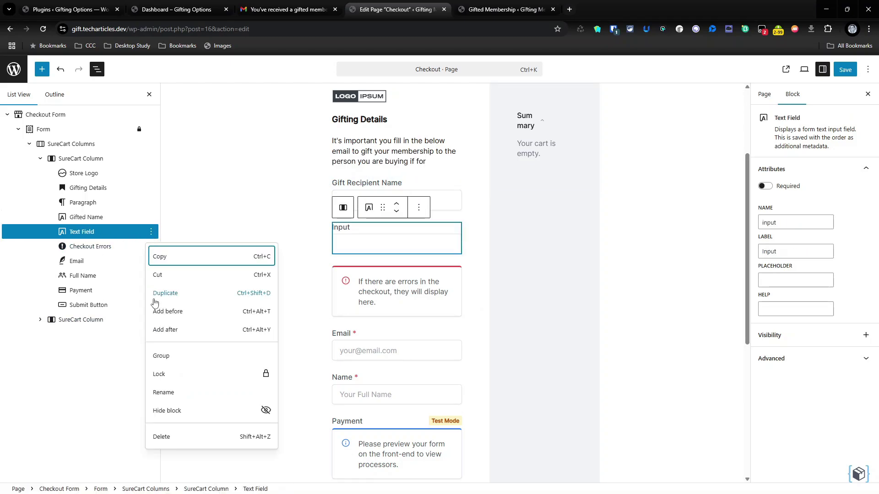
pyautogui.click(169, 393)
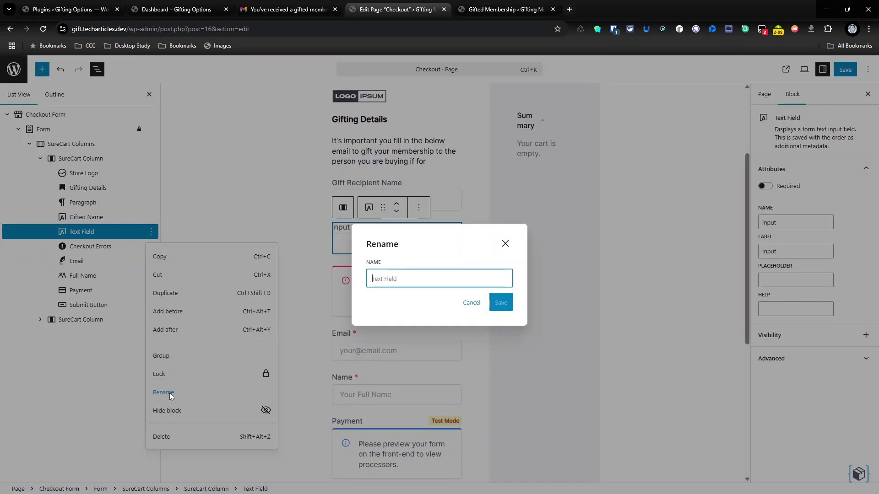
pyautogui.write('Gifted Email')
pyautogui.press('Return')
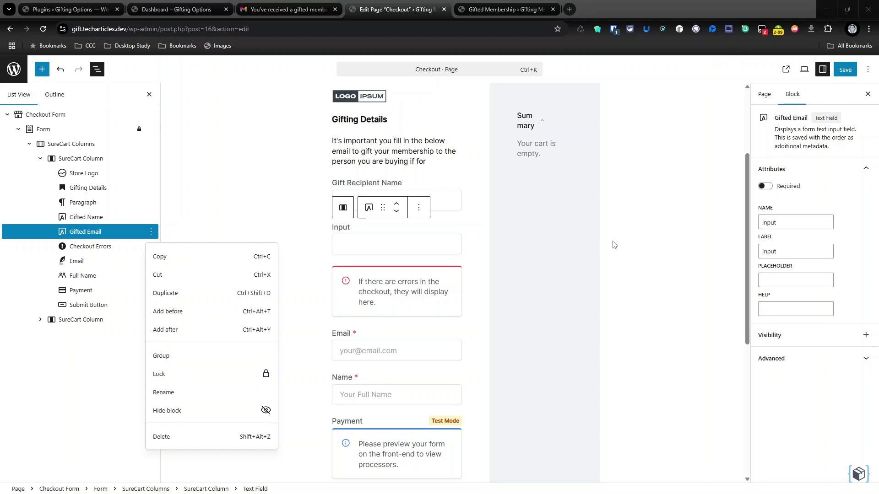
pyautogui.click(372, 240)
# - Set its label to 'Gift Recipient Email' and its name to gifted_email, then start saving
pyautogui.doubleClick(761, 251)
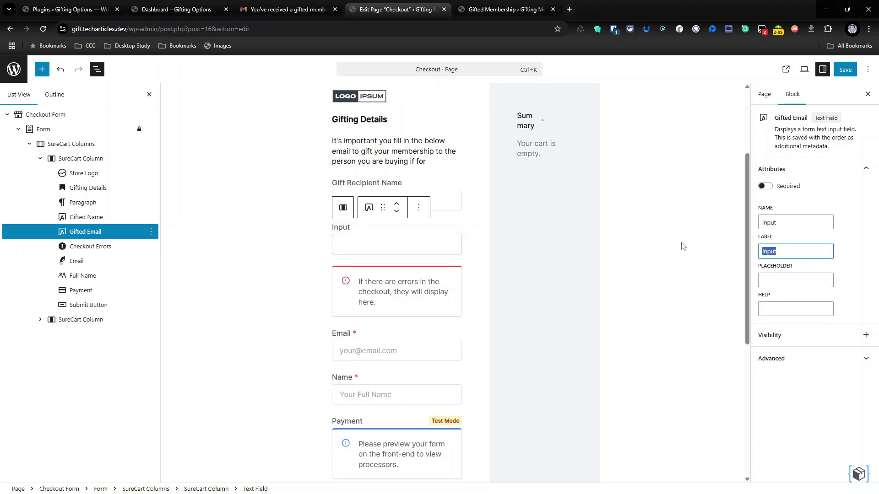
pyautogui.write('Gift Recepient Email')
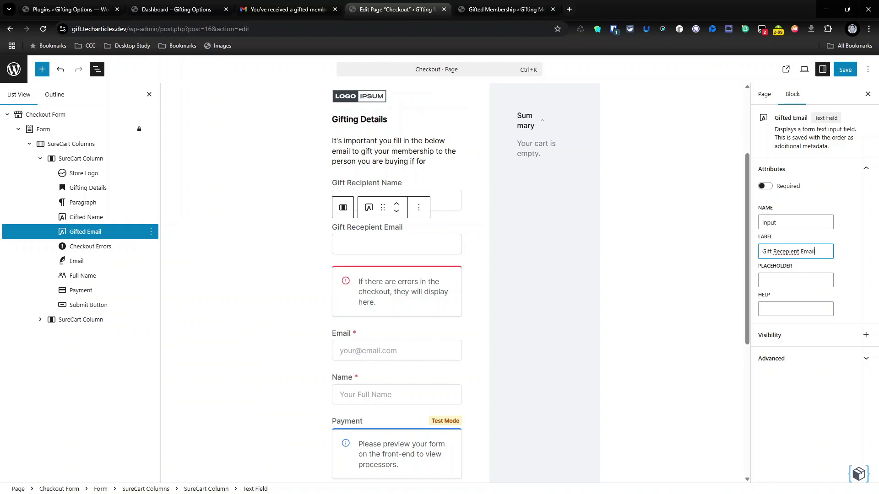
pyautogui.rightClick(787, 251)
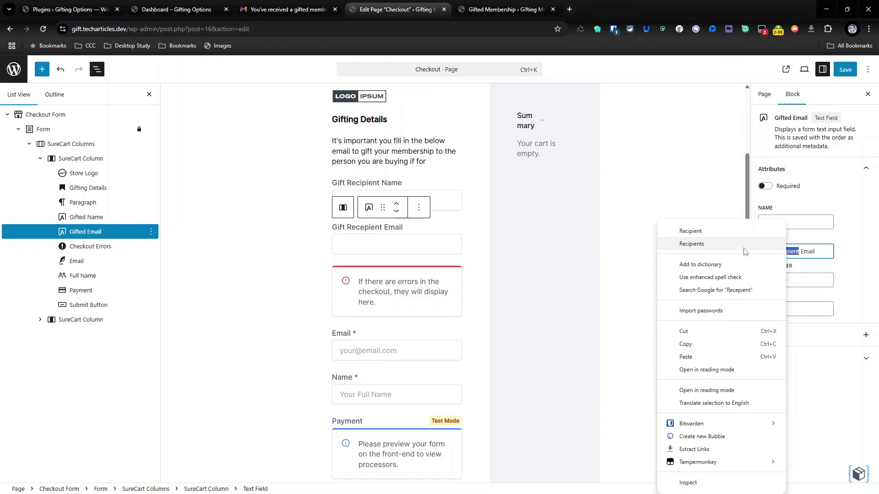
pyautogui.click(714, 232)
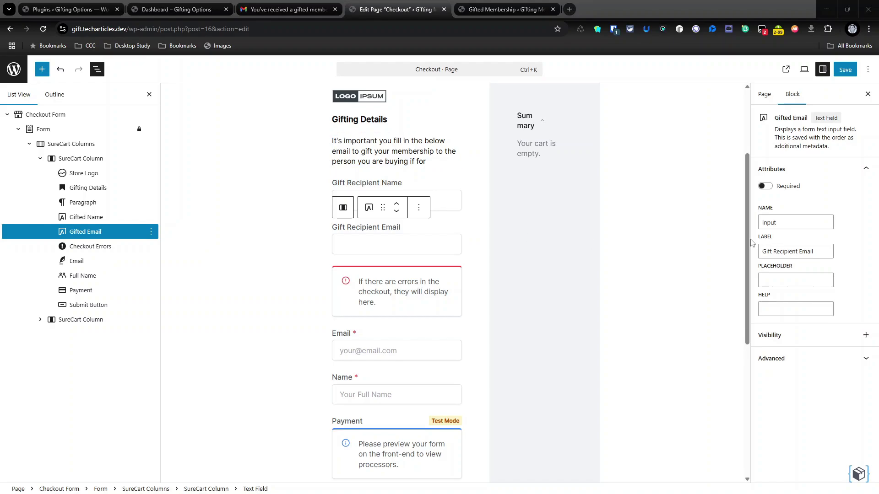
pyautogui.doubleClick(810, 221)
pyautogui.write('gifted_email')
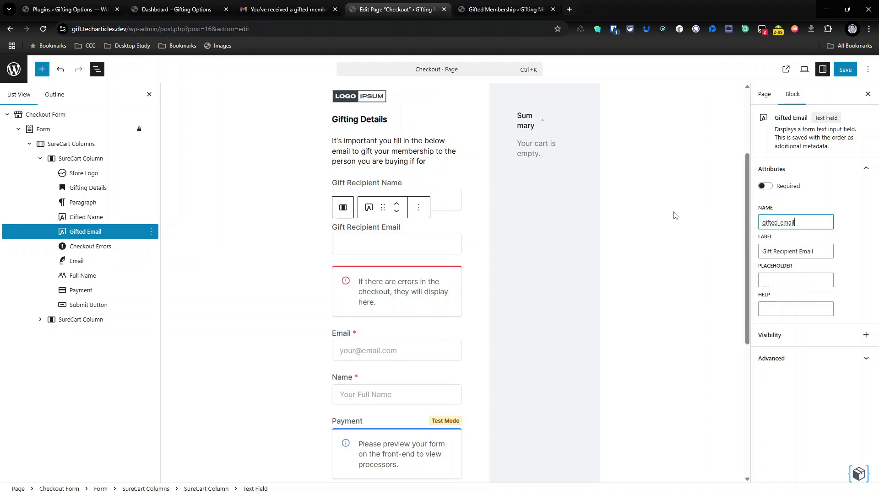
pyautogui.click(829, 176)
pyautogui.click(828, 173)
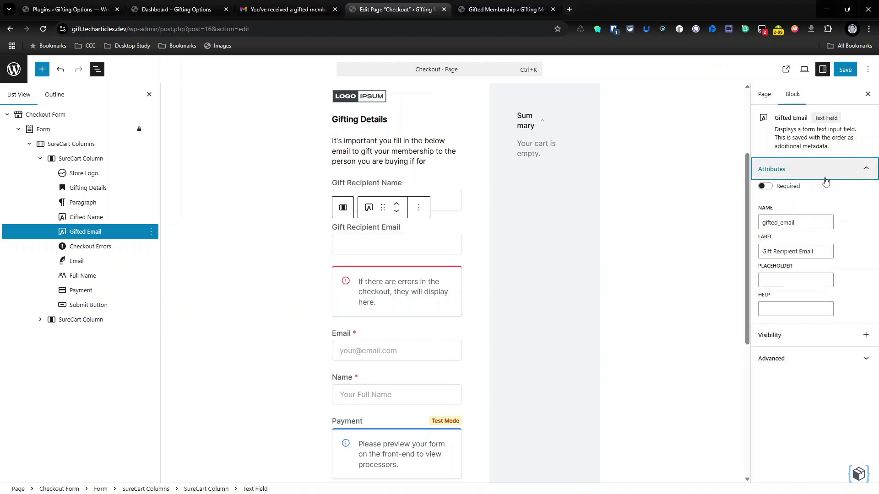
pyautogui.click(854, 71)
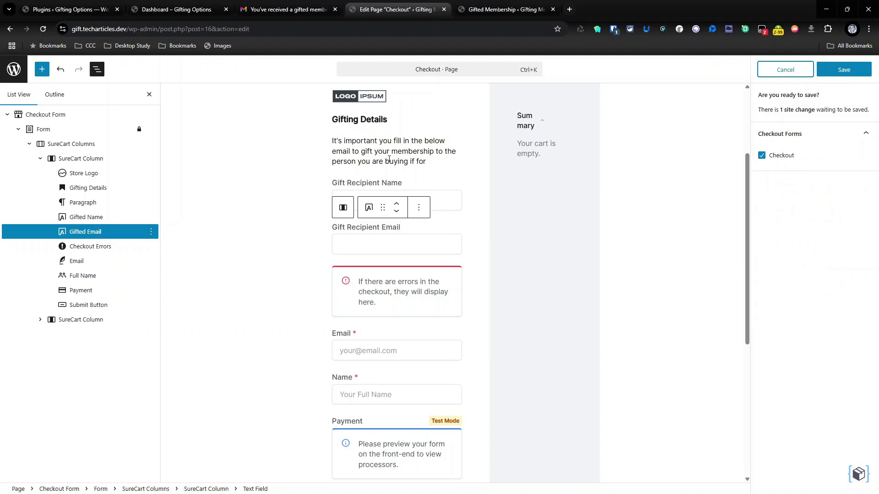
# - Save the checkout, then buy Awesome Course to see the new gift recipient fields live
pyautogui.click(844, 70)
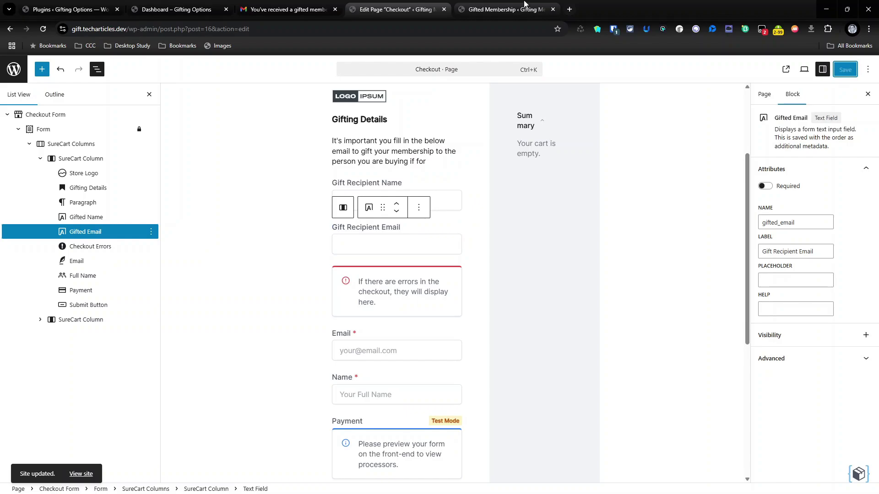
pyautogui.click(524, 4)
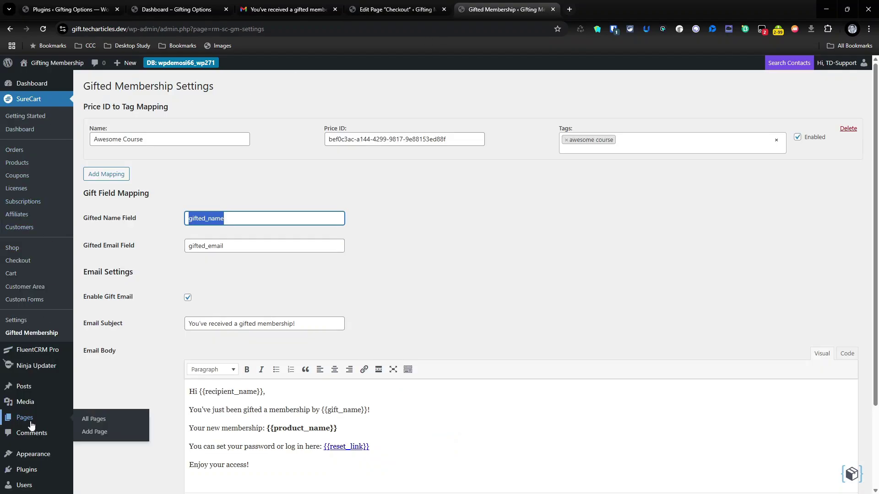
pyautogui.click(45, 415)
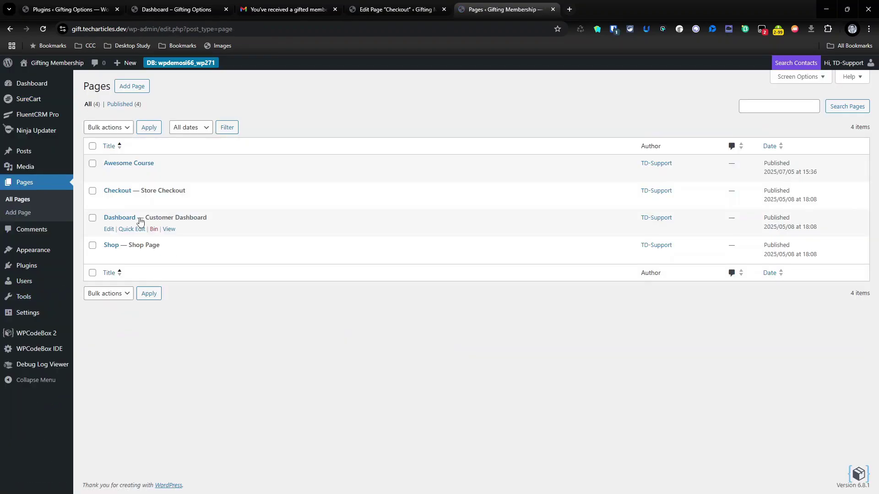
pyautogui.click(168, 175)
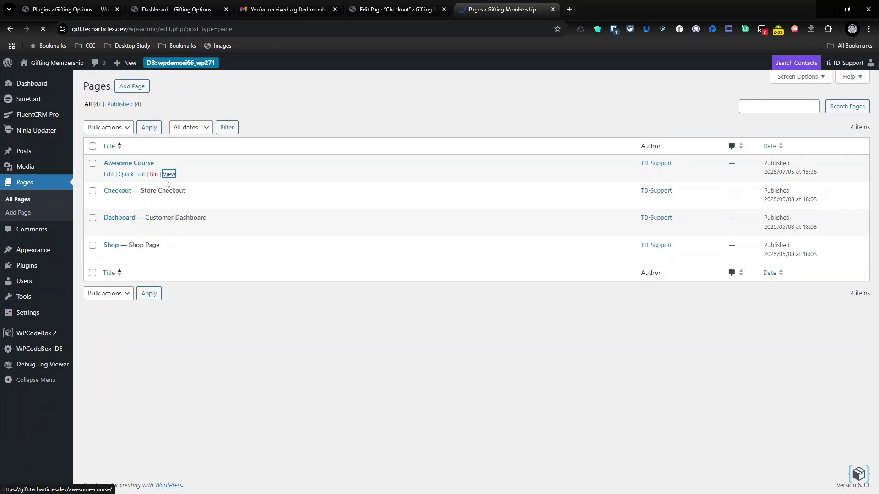
pyautogui.click(339, 215)
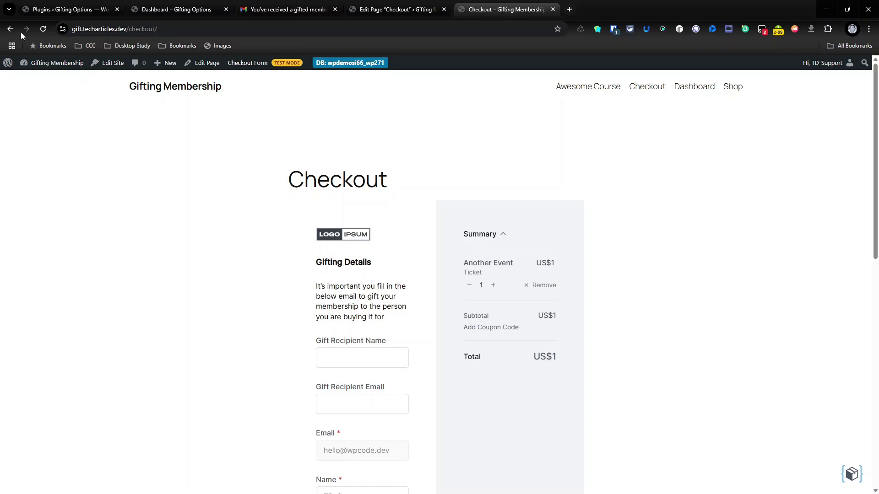
pyautogui.click(554, 9)
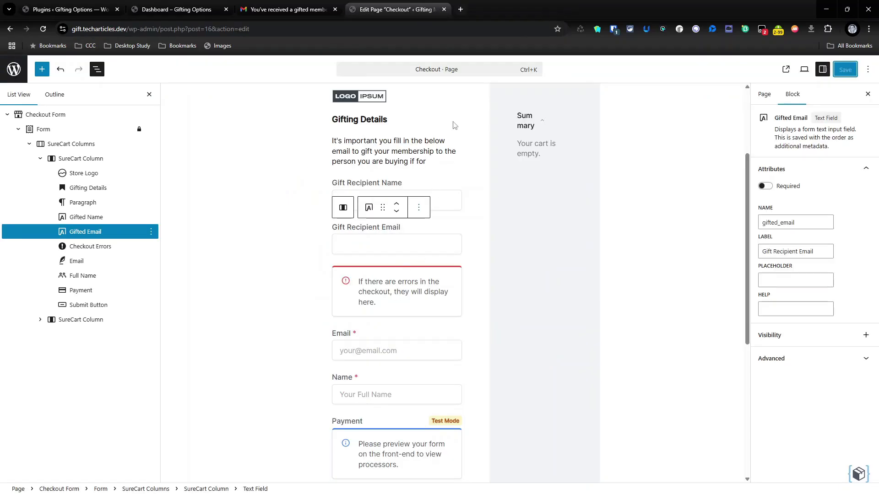
# - Look over the gifting blocks and select the Gifting Details heading
pyautogui.click(375, 119)
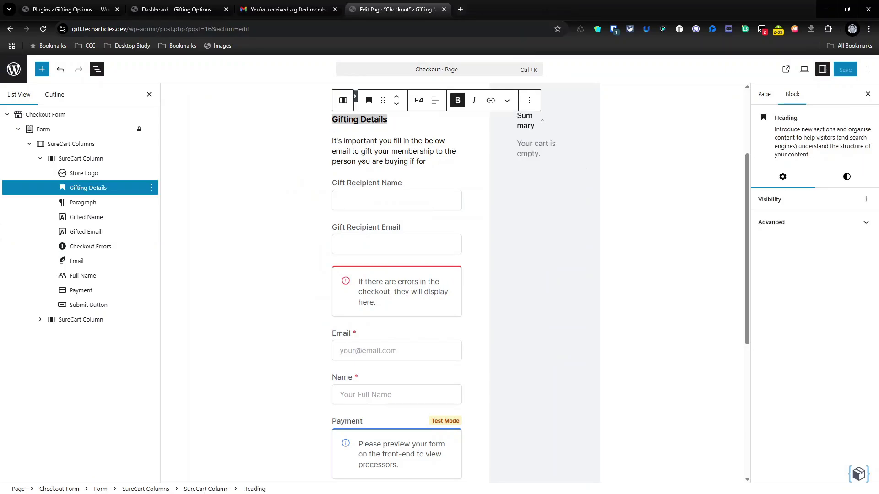
pyautogui.click(362, 157)
pyautogui.click(343, 202)
pyautogui.click(366, 234)
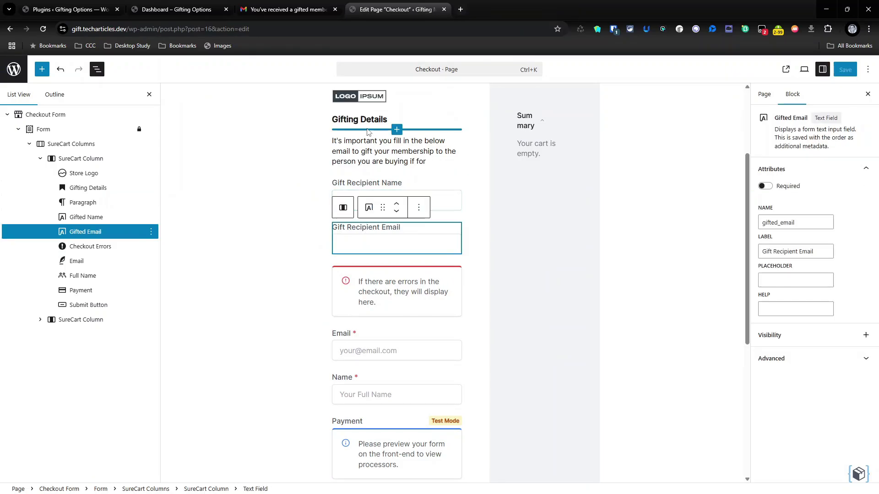
pyautogui.click(368, 137)
pyautogui.click(372, 117)
pyautogui.click(590, 227)
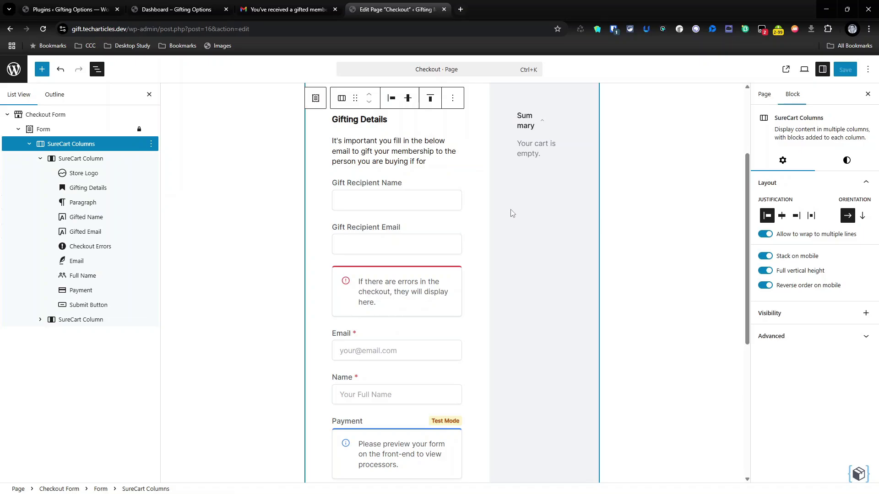
pyautogui.click(376, 118)
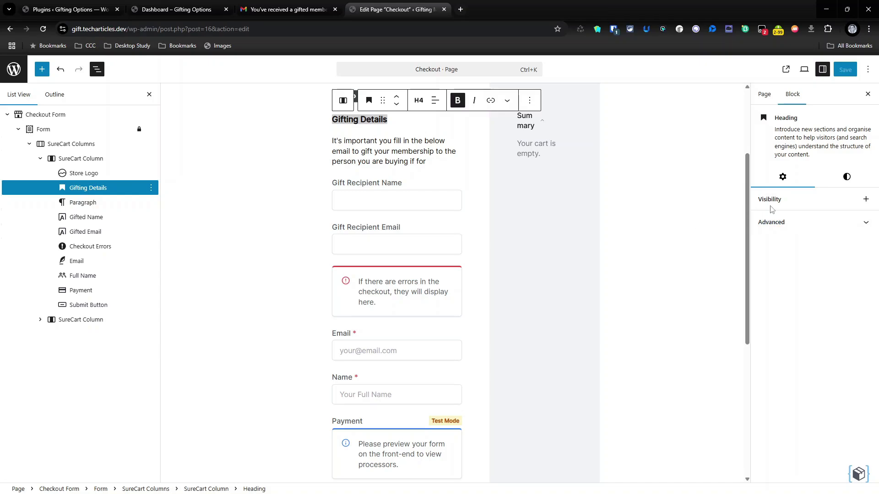
# - Add a Query String visibility rule requiring gift=yes to the Gifting Details heading
pyautogui.click(865, 200)
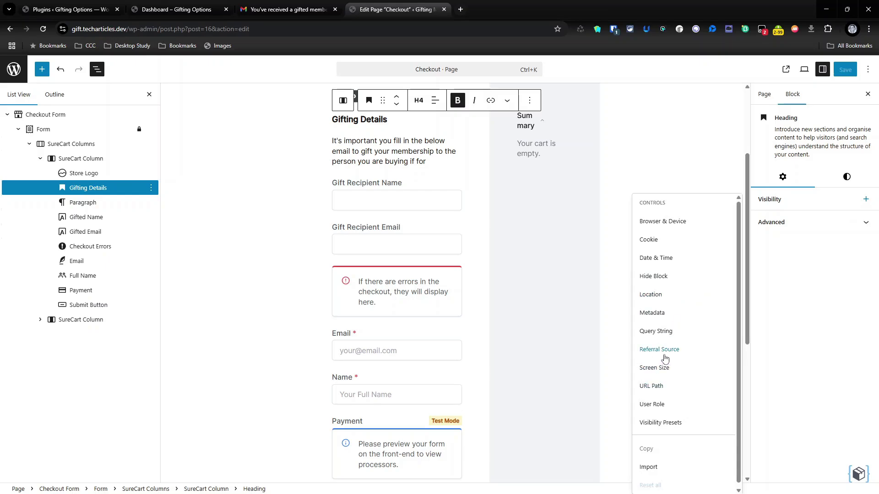
pyautogui.click(668, 337)
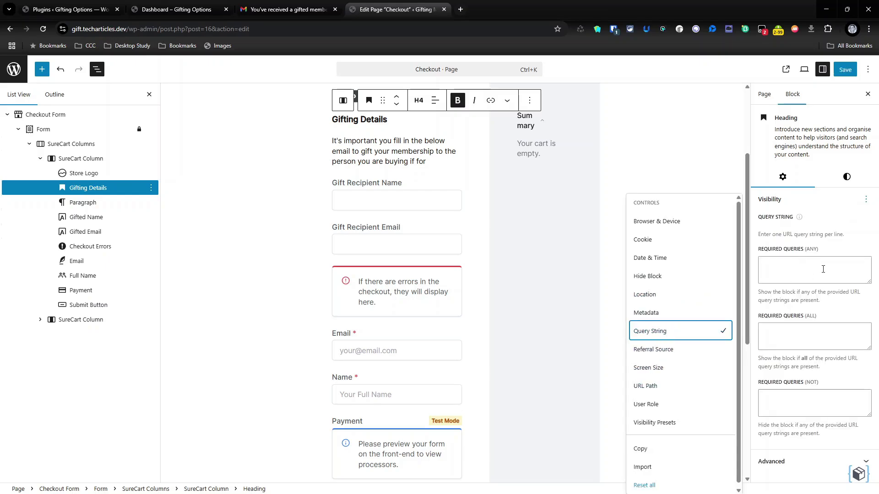
pyautogui.click(832, 264)
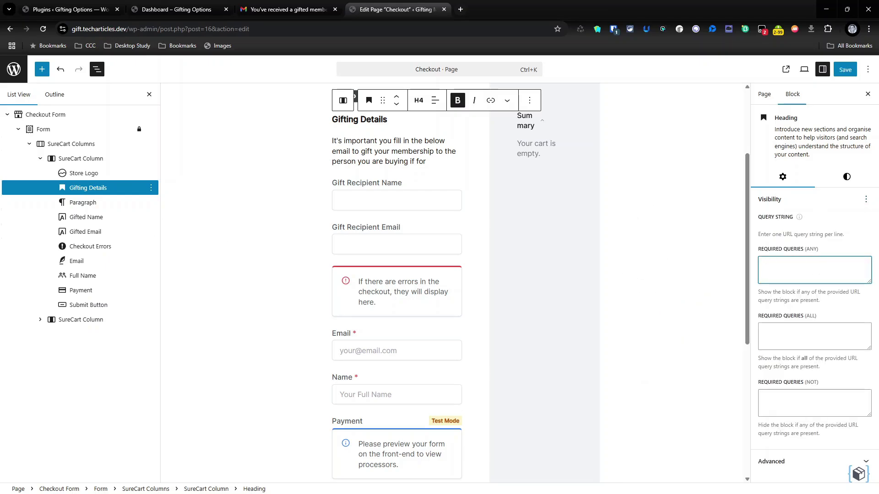
pyautogui.hotkey('alt', 'Tab')
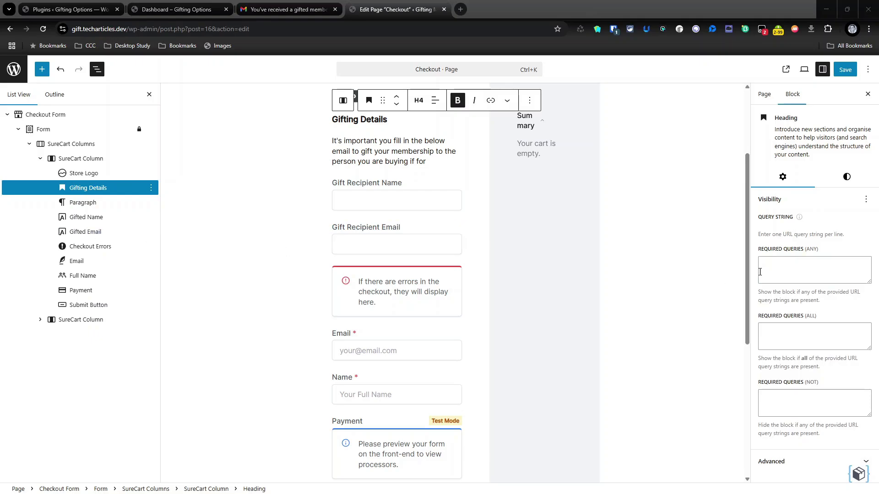
pyautogui.click(784, 272)
pyautogui.write('gift=yes')
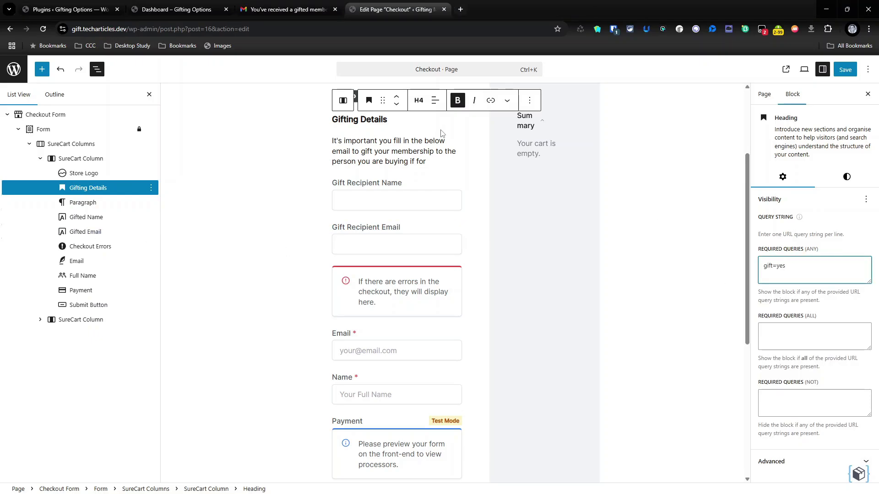
# - Give the intro paragraph the same gift=yes Query String visibility rule
pyautogui.click(392, 152)
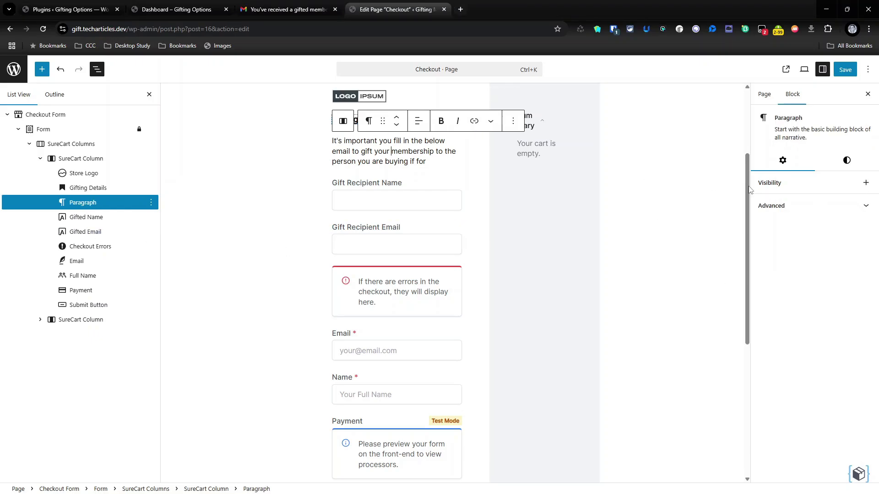
pyautogui.click(779, 203)
pyautogui.click(781, 187)
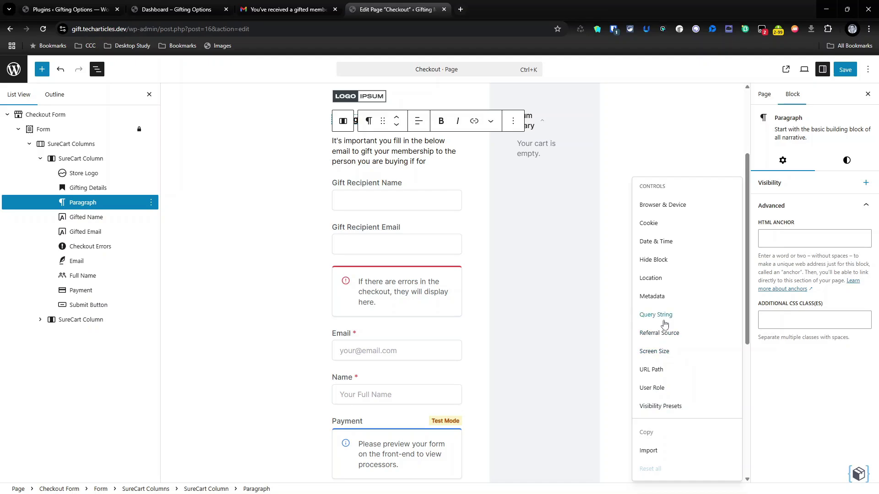
pyautogui.click(665, 315)
pyautogui.click(787, 255)
pyautogui.write('gift=yes')
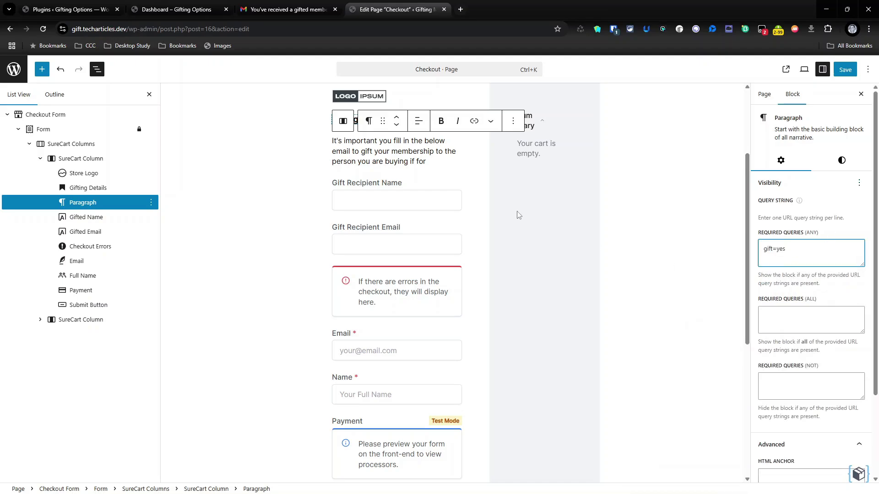
pyautogui.click(412, 201)
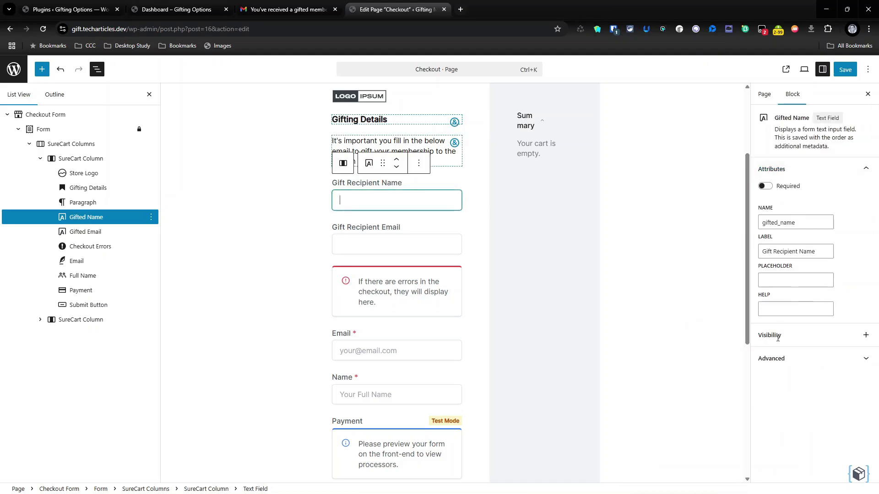
# - Add a Query String rule requiring gift=yes to the Gift Recipient Name field
pyautogui.click(865, 336)
pyautogui.click(660, 194)
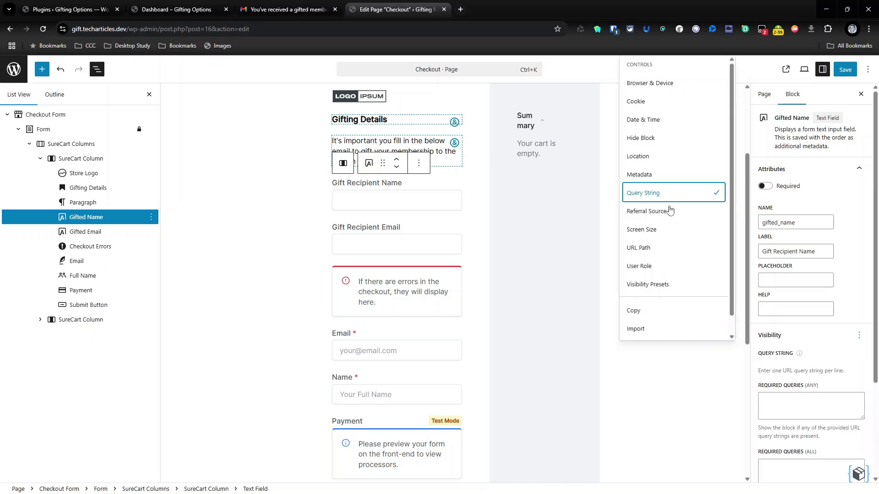
pyautogui.click(778, 394)
pyautogui.write('gift=yes')
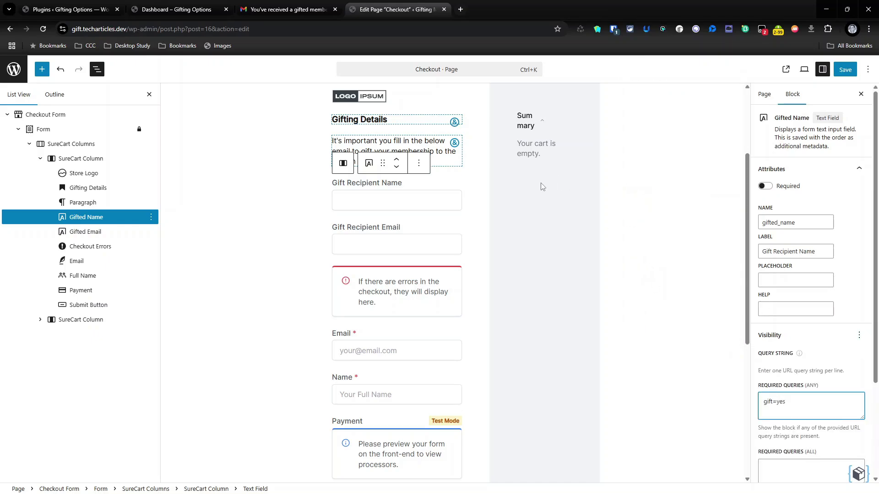
# - Add the same gift=yes Query String rule to the Gift Recipient Email field
pyautogui.click(418, 235)
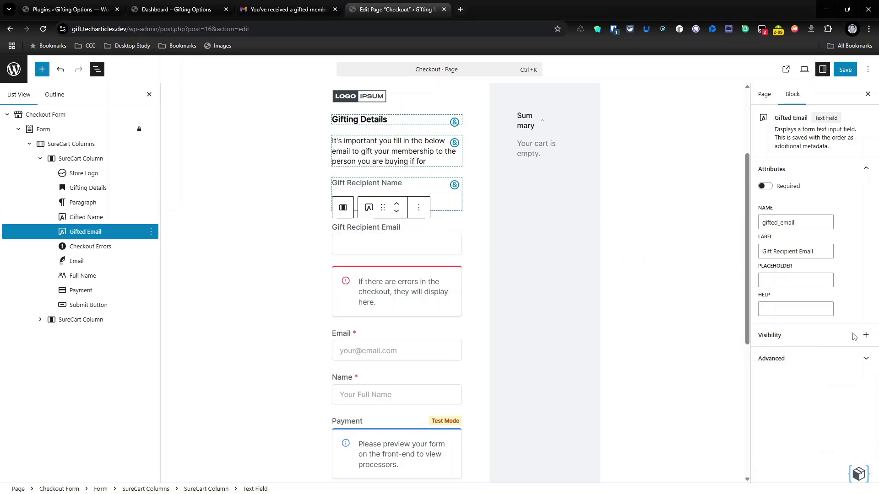
pyautogui.click(866, 335)
pyautogui.click(667, 193)
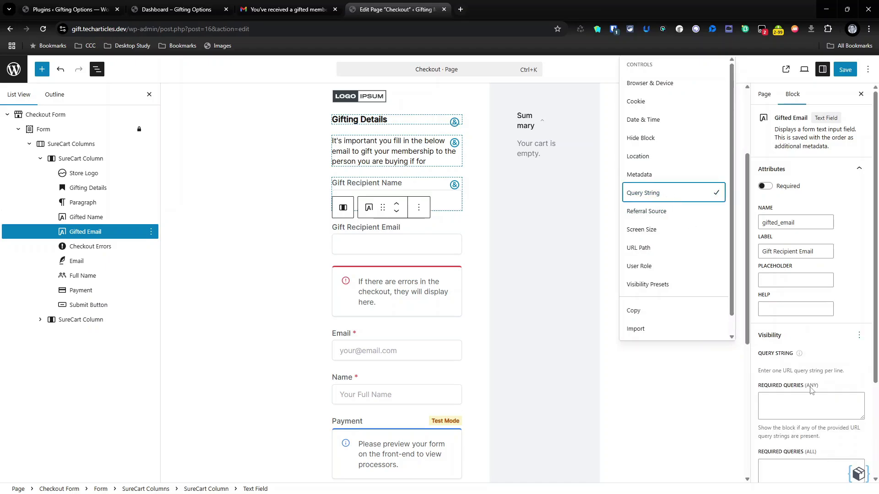
pyautogui.click(802, 399)
pyautogui.write('gift=yes')
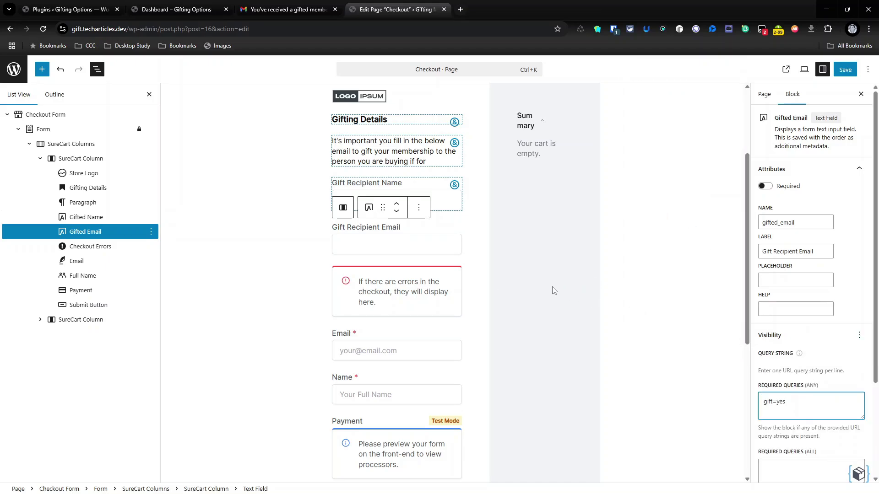
# - Save the checkout page and confirm saving the checkout form
pyautogui.click(421, 287)
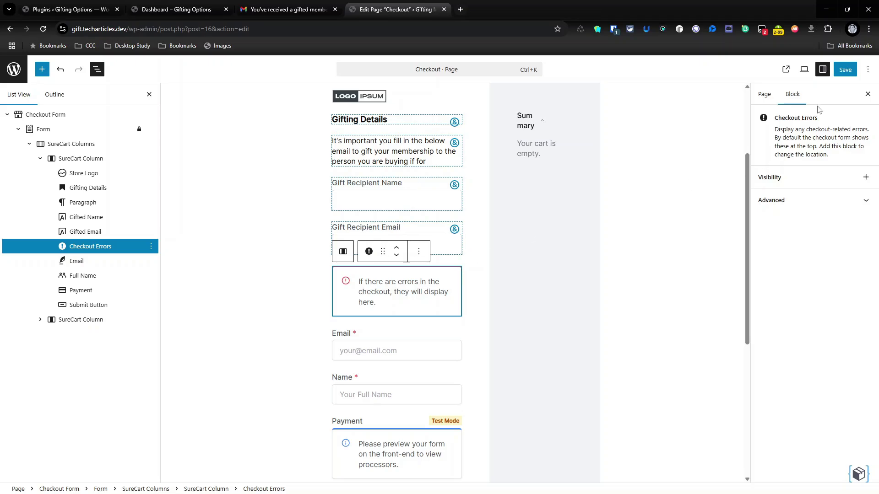
pyautogui.click(845, 72)
pyautogui.click(845, 71)
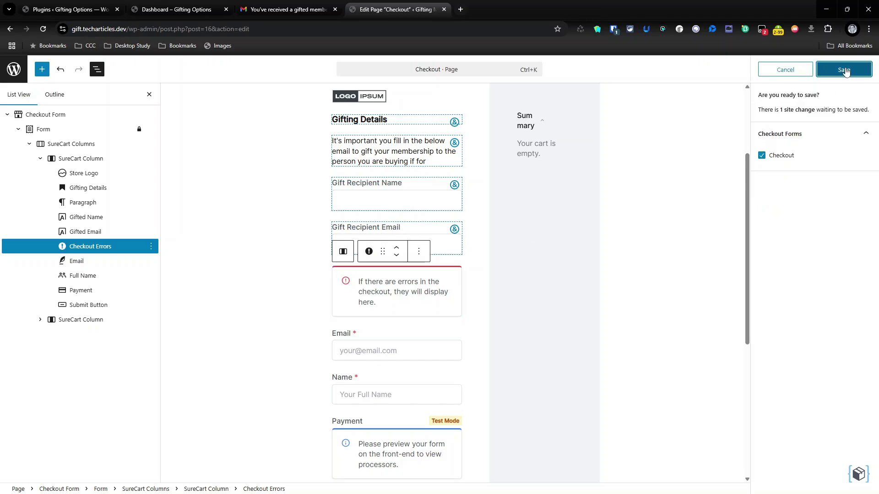
# - Open the admin Pages list in a new tab and view the Awesome Course page
pyautogui.rightClick(13, 70)
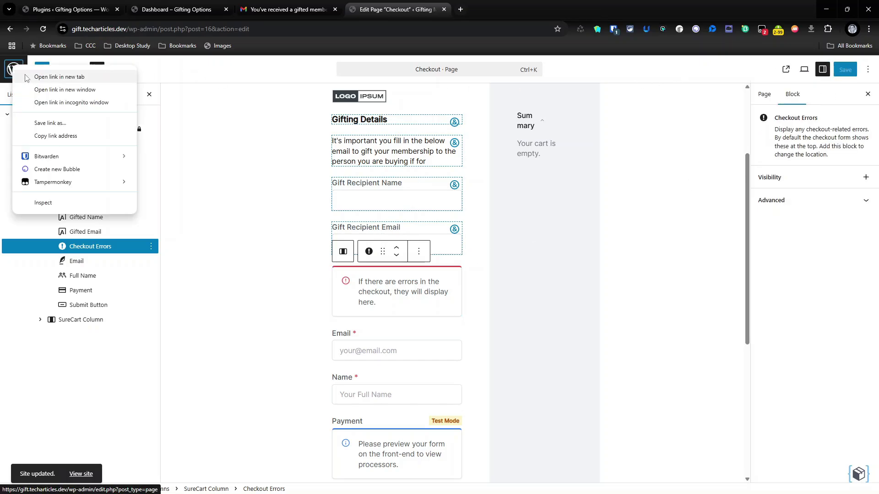
pyautogui.click(31, 75)
pyautogui.click(496, 11)
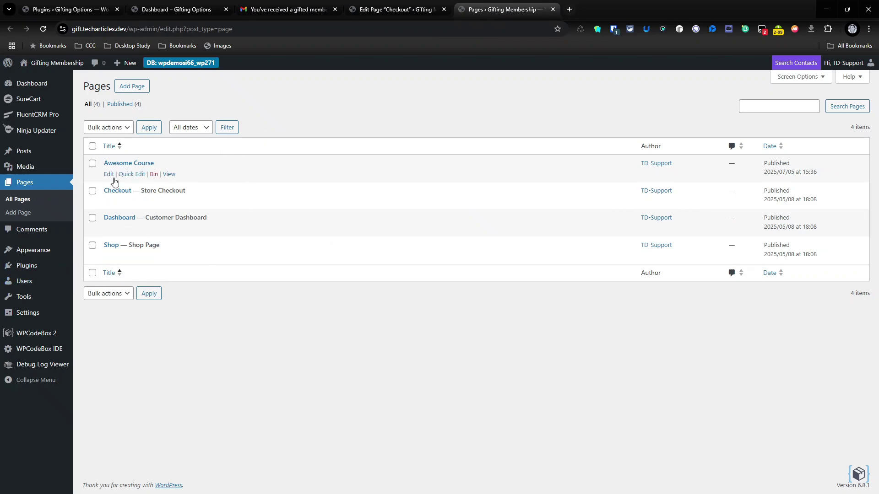
pyautogui.middleClick(169, 174)
pyautogui.click(613, 9)
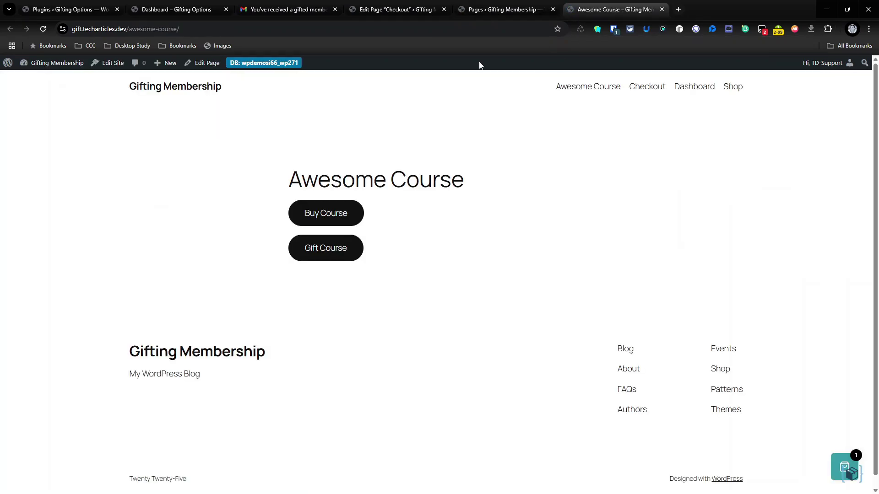
# - Compare the Buy Course and Gift Course checkouts, then return to the Pages tab
pyautogui.click(322, 213)
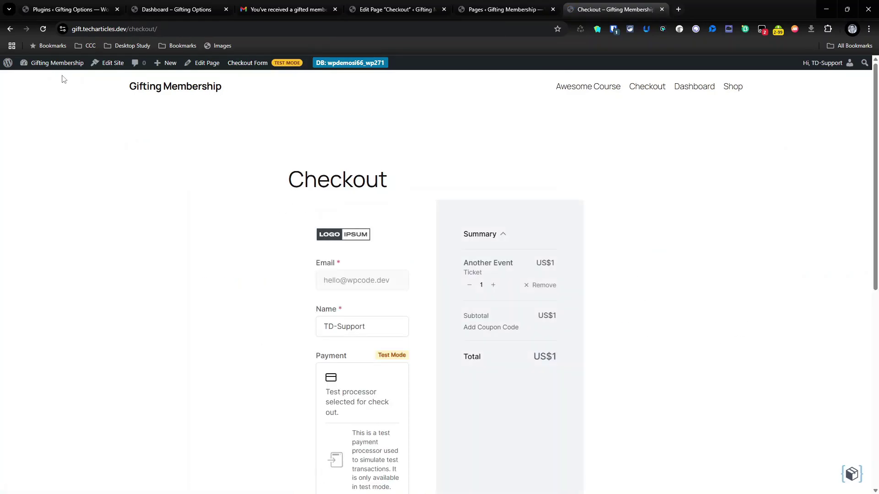
pyautogui.click(18, 29)
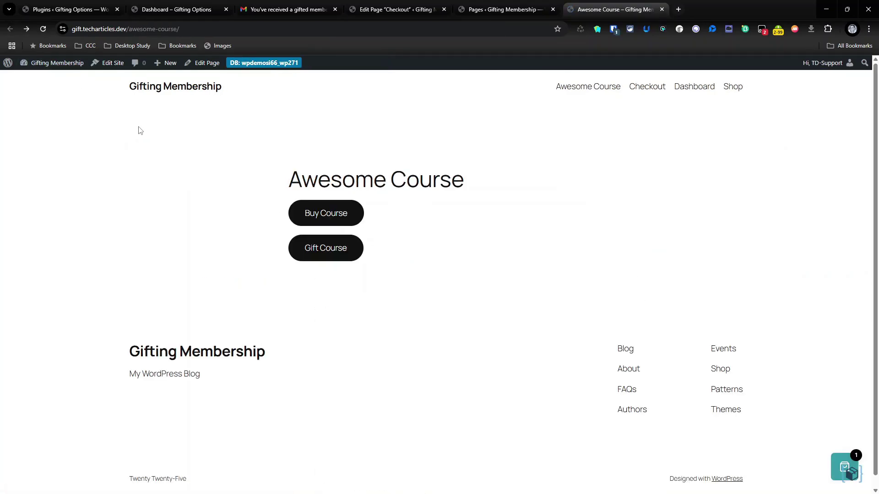
pyautogui.click(336, 257)
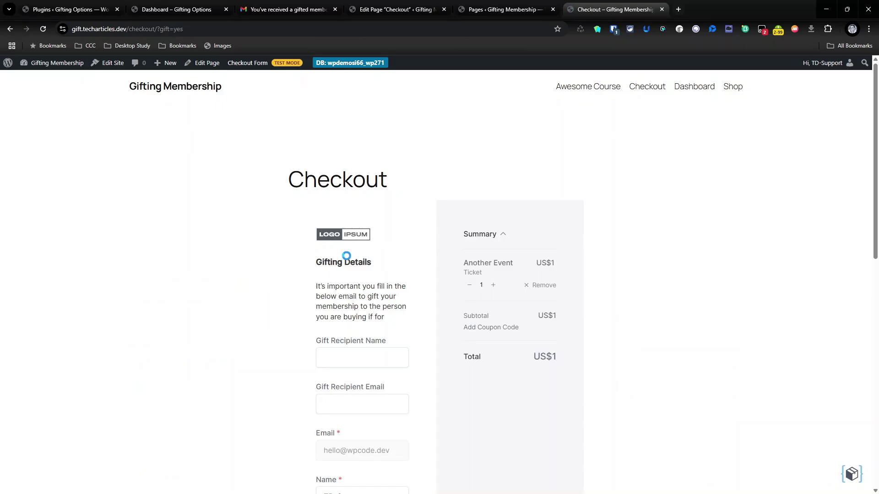
pyautogui.scroll(-5, 319, 285)
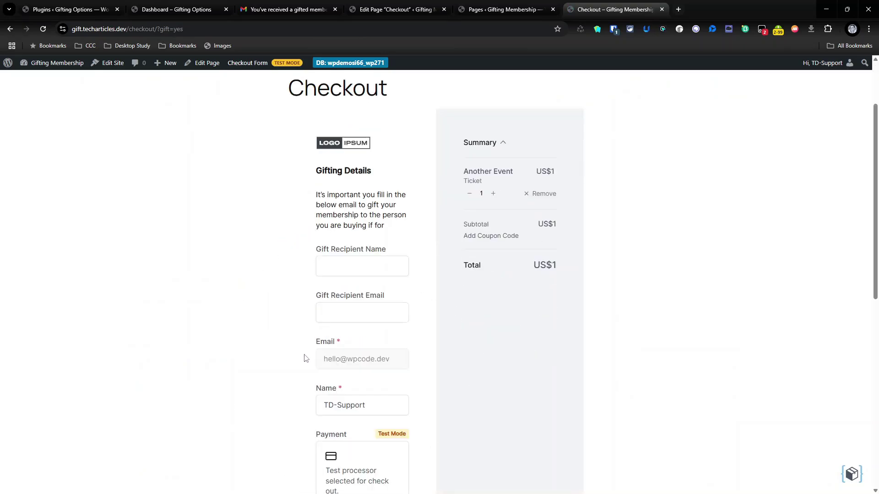
pyautogui.scroll(6, 424, 320)
pyautogui.scroll(-2, 316, 281)
pyautogui.click(516, 10)
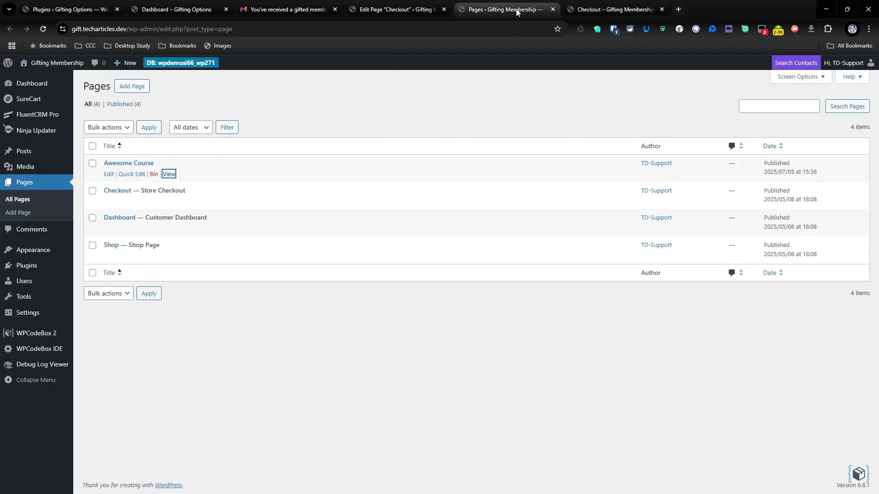
# - Confirm Users shows only the admin and the FluentCRM tags have no contacts, then return to checkout
pyautogui.click(37, 282)
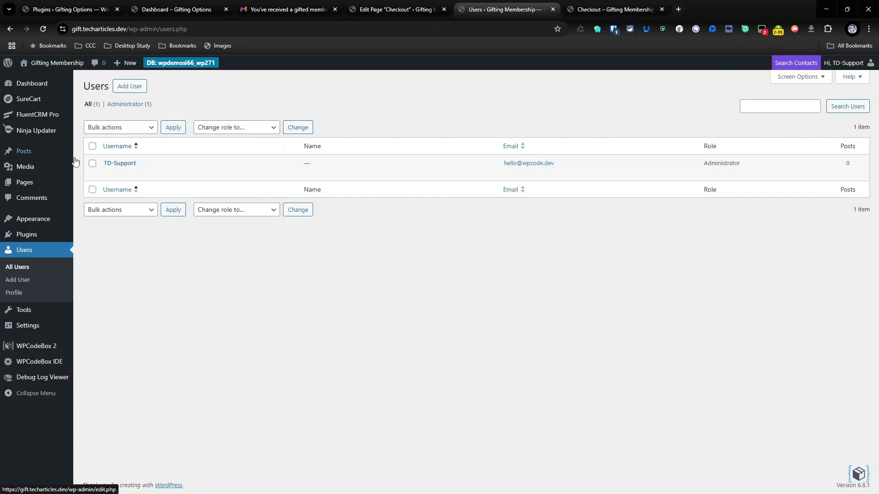
pyautogui.moveTo(28, 108)
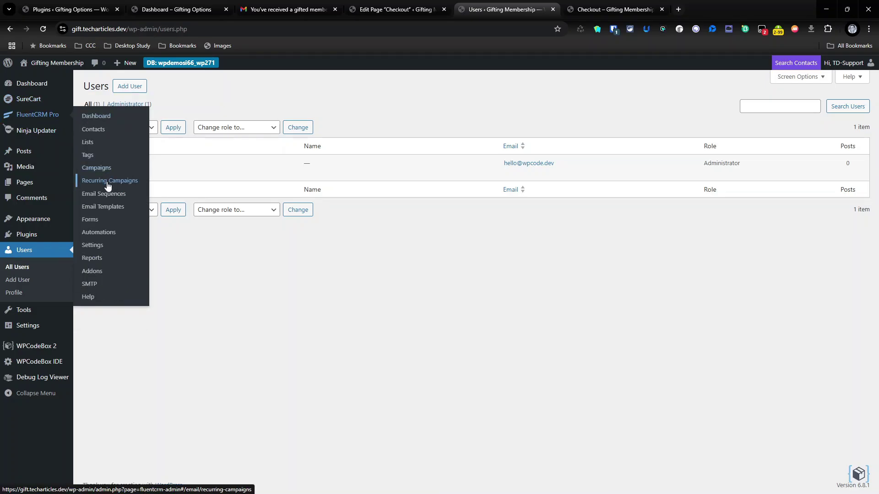
pyautogui.click(110, 156)
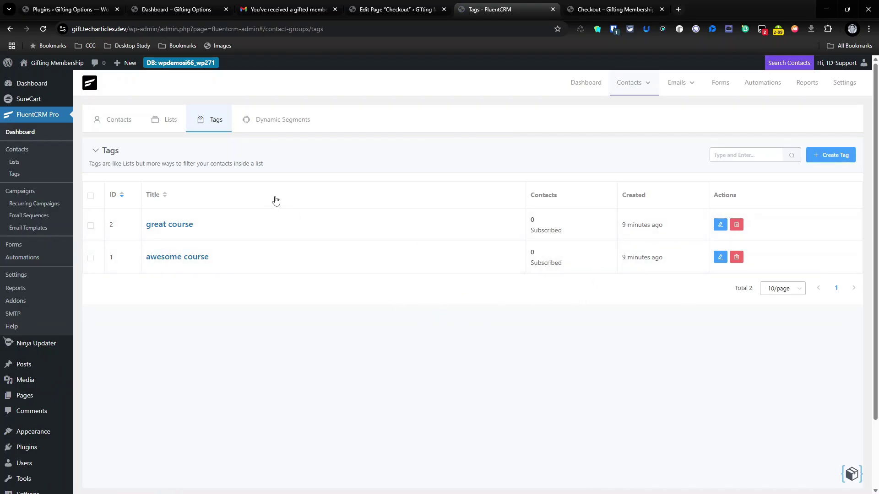
pyautogui.click(592, 3)
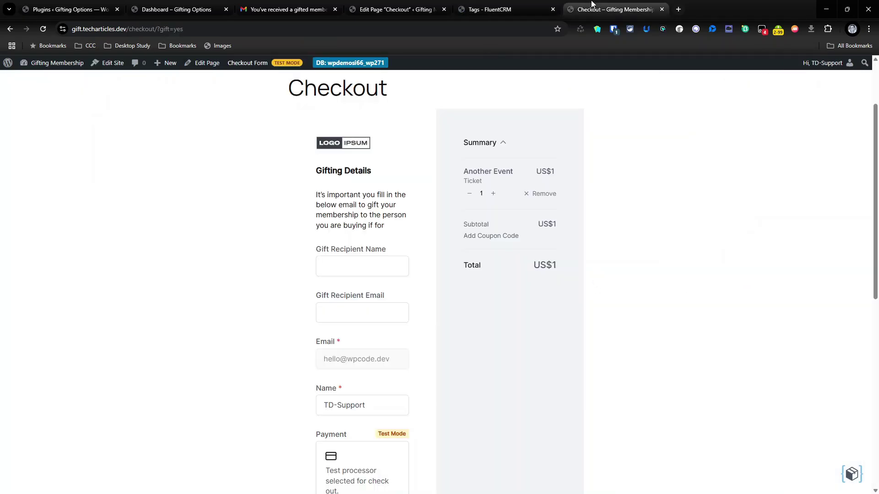
# - Place a regular US$1 Buy Course order and continue to the customer dashboard
pyautogui.click(3, 31)
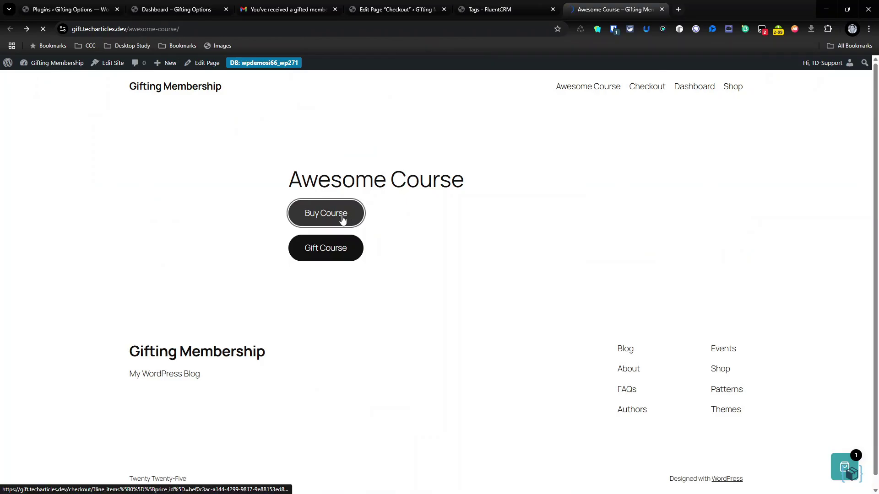
pyautogui.click(343, 219)
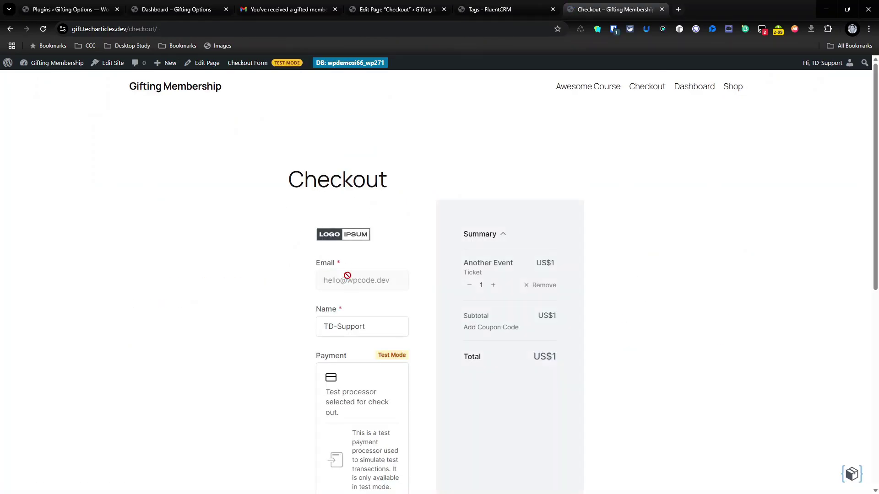
pyautogui.scroll(-5, 369, 326)
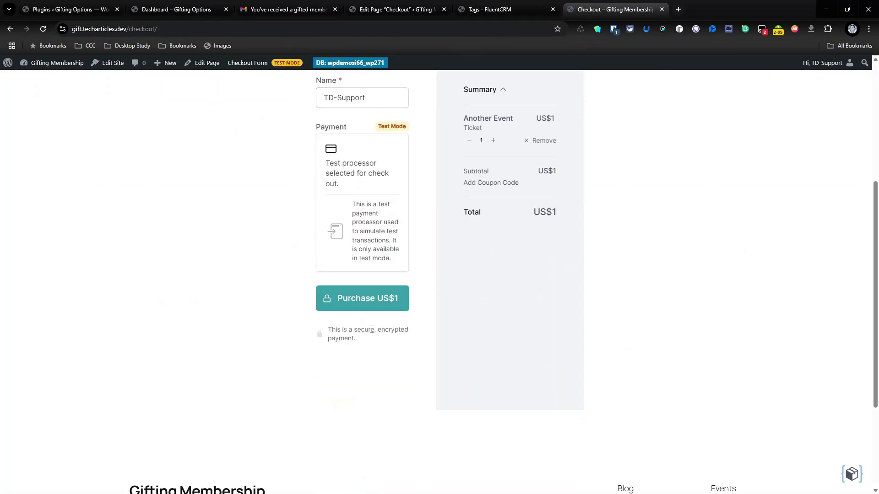
pyautogui.click(365, 305)
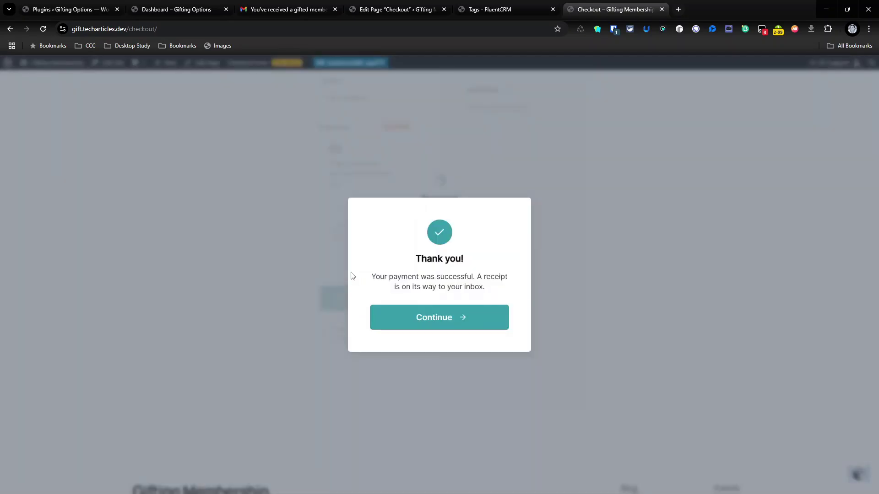
pyautogui.click(431, 310)
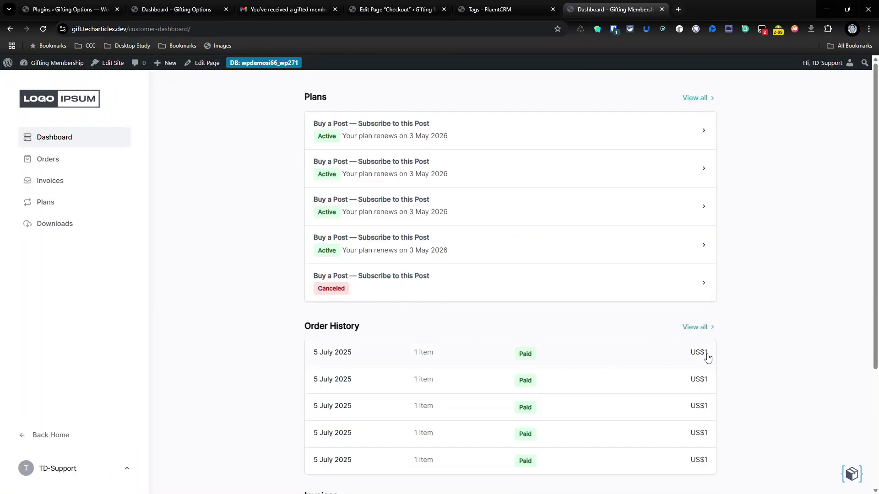
# - Delete the order confirmation and gifted-membership emails in Gmail, then reload FluentCRM Tags
pyautogui.click(282, 5)
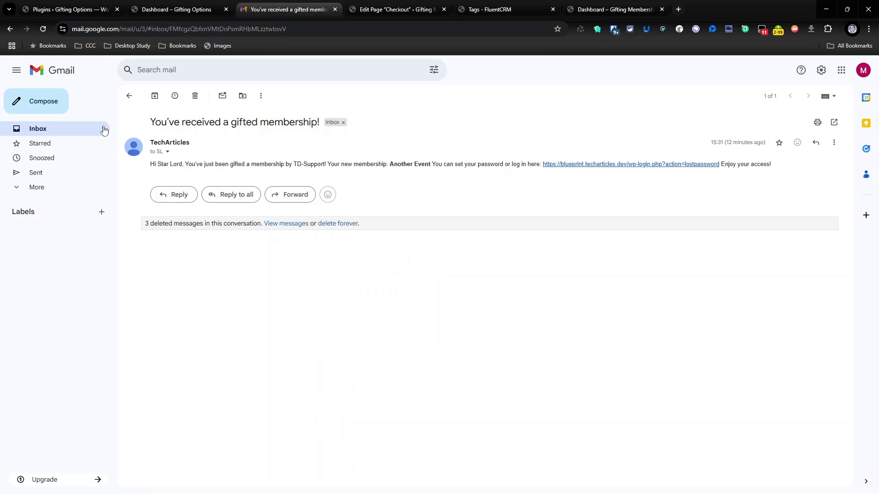
pyautogui.click(76, 127)
pyautogui.click(284, 117)
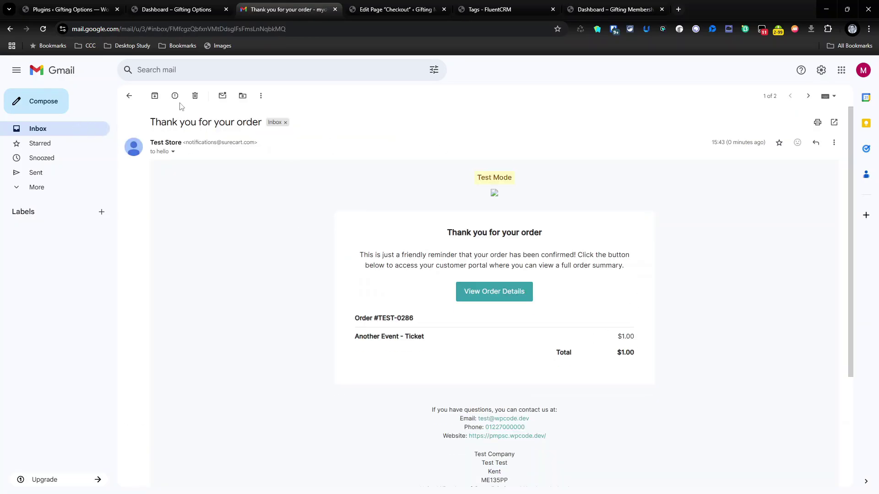
pyautogui.click(195, 95)
pyautogui.click(204, 114)
pyautogui.click(195, 96)
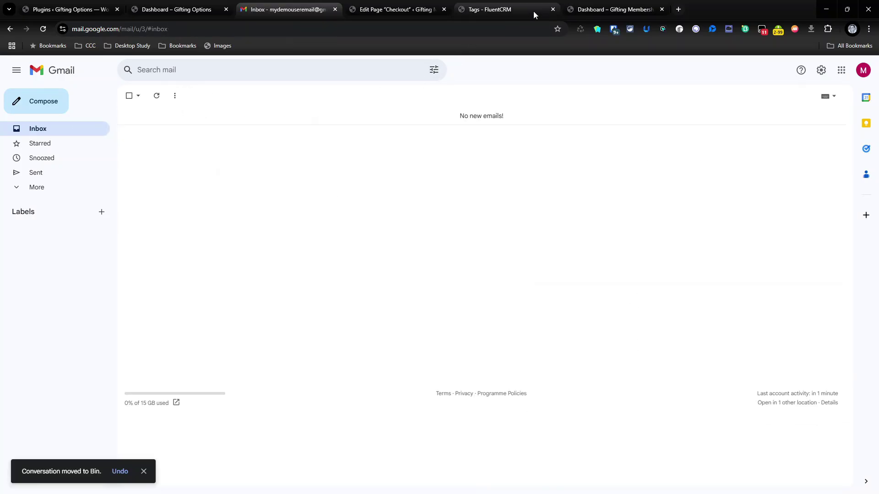
pyautogui.click(508, 9)
pyautogui.click(43, 29)
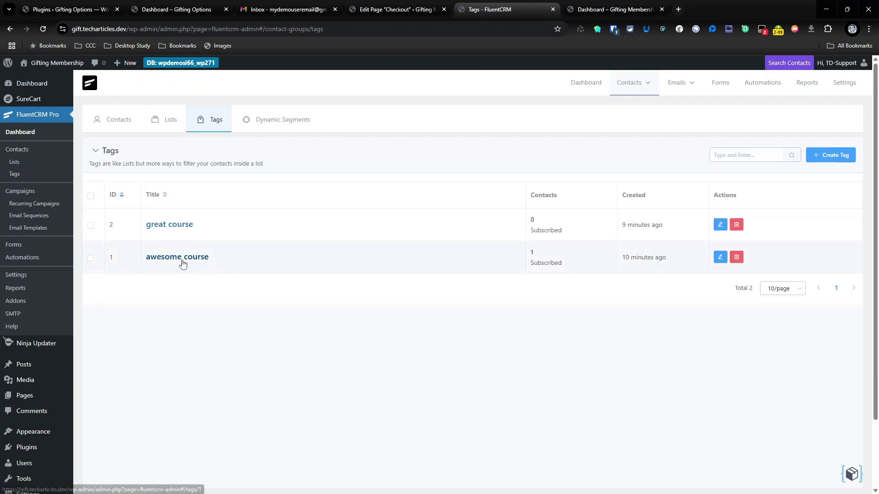
# - Check the awesome course–tagged contact and the current user's profile, then return to the customer dashboard
pyautogui.click(183, 260)
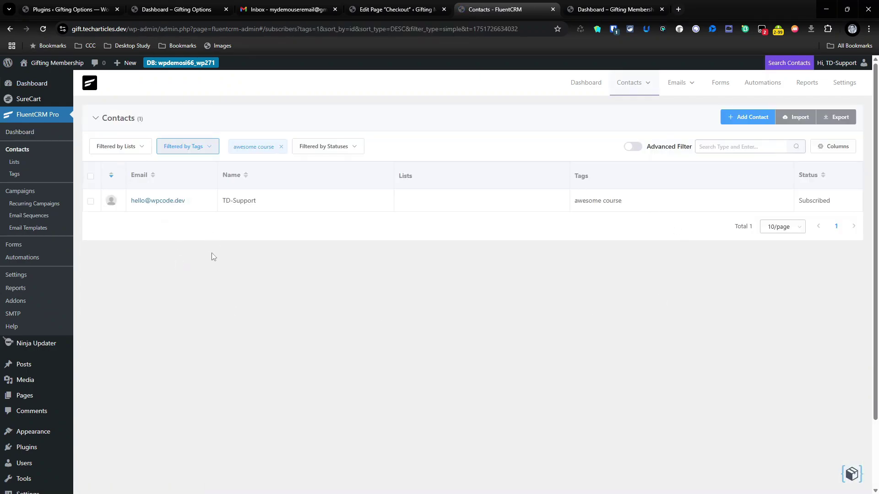
pyautogui.scroll(-2, 55, 412)
pyautogui.click(145, 408)
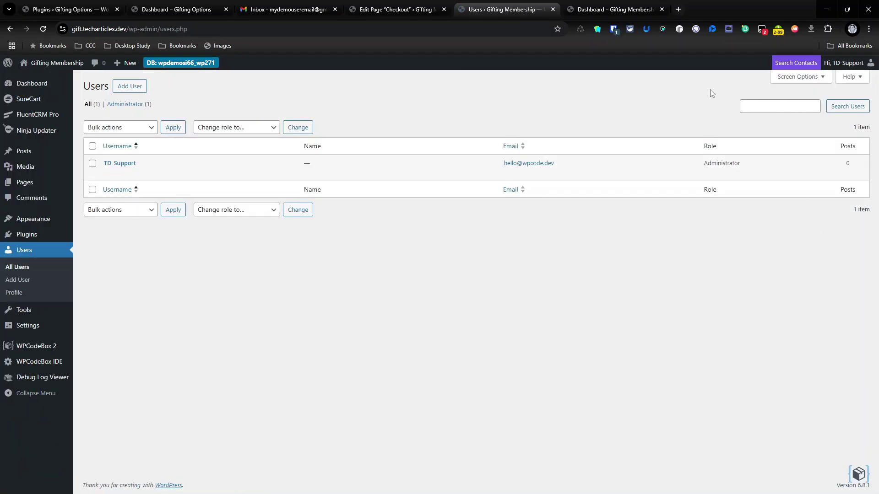
pyautogui.click(614, 10)
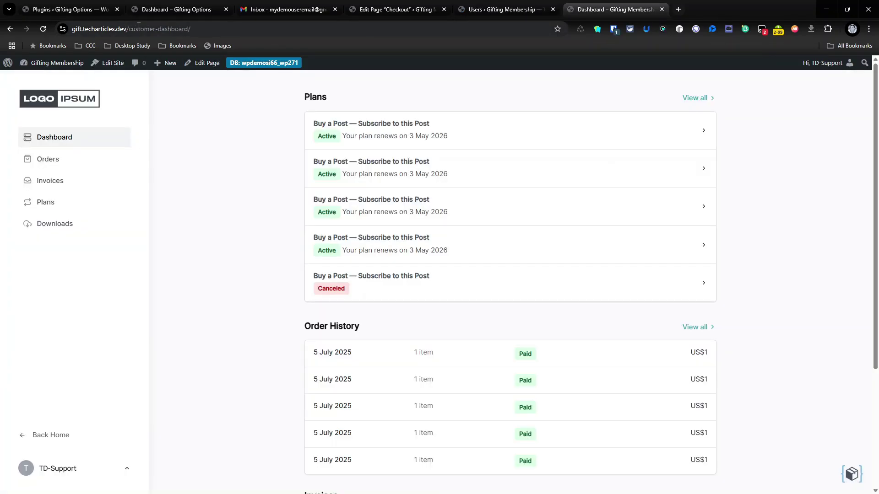
# - Open the Gift Course checkout and enter the recipient's name and e-mail address
pyautogui.click(10, 29)
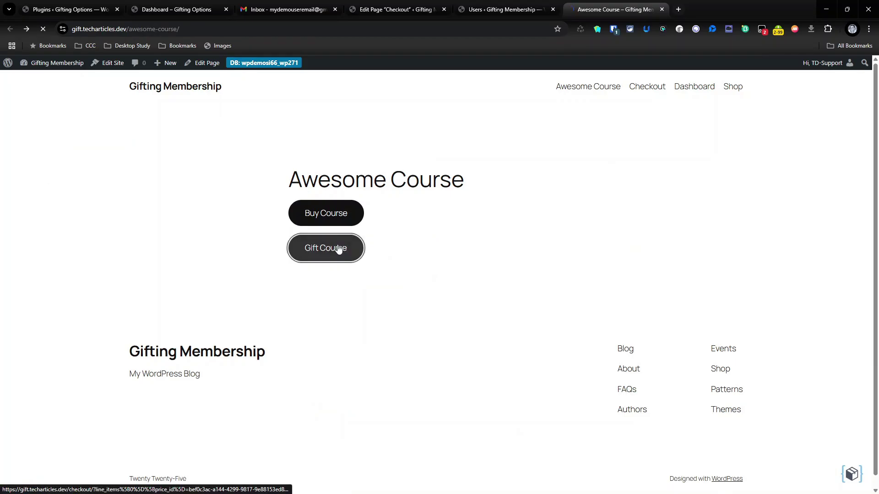
pyautogui.click(338, 249)
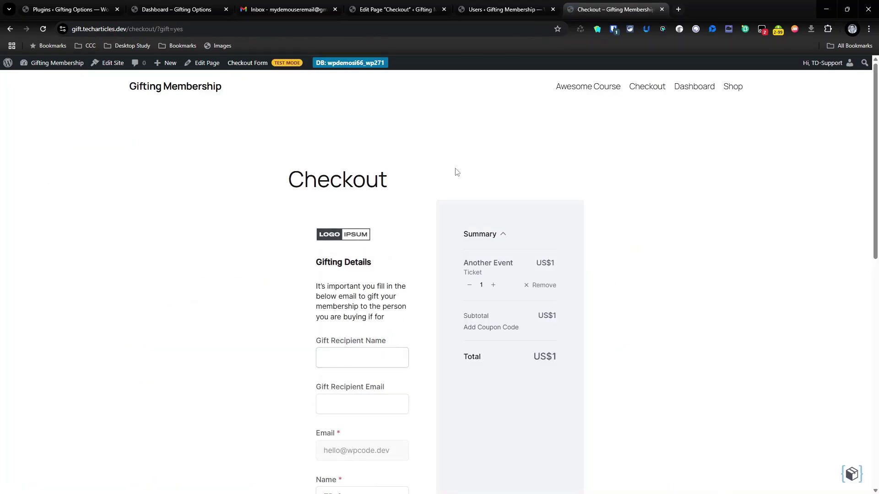
pyautogui.scroll(-1, 257, 435)
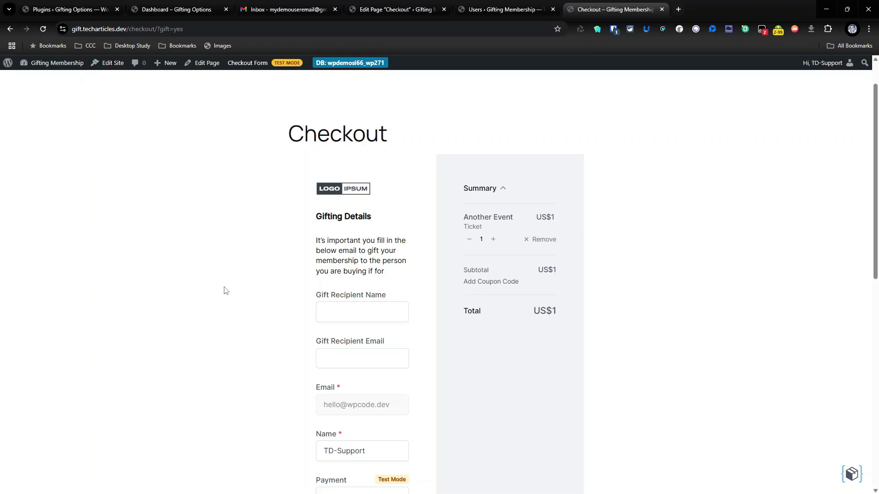
pyautogui.click(365, 311)
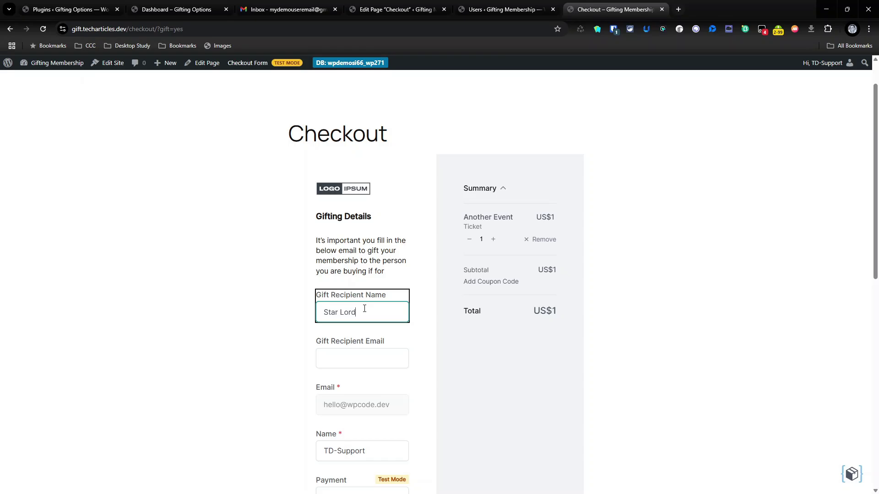
pyautogui.press('Tab')
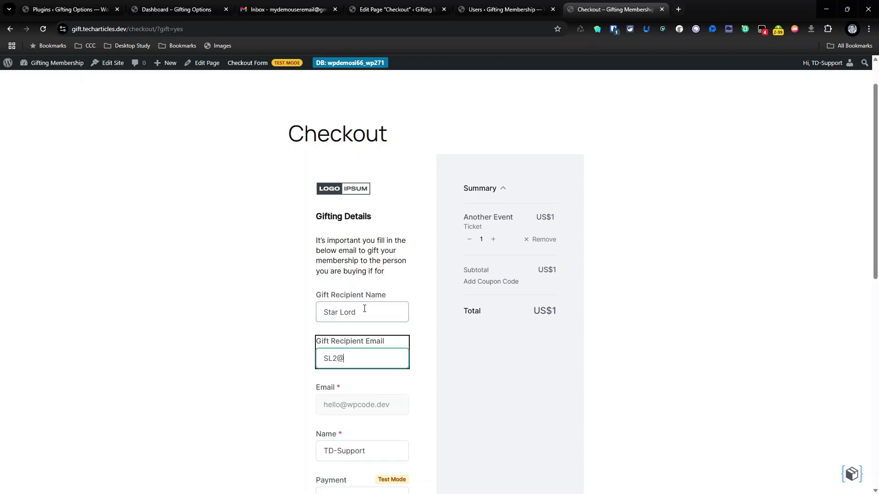
# - Complete the US$1 gift purchase and continue past the Thank-you confirmation
pyautogui.scroll(-4, 410, 326)
pyautogui.click(360, 469)
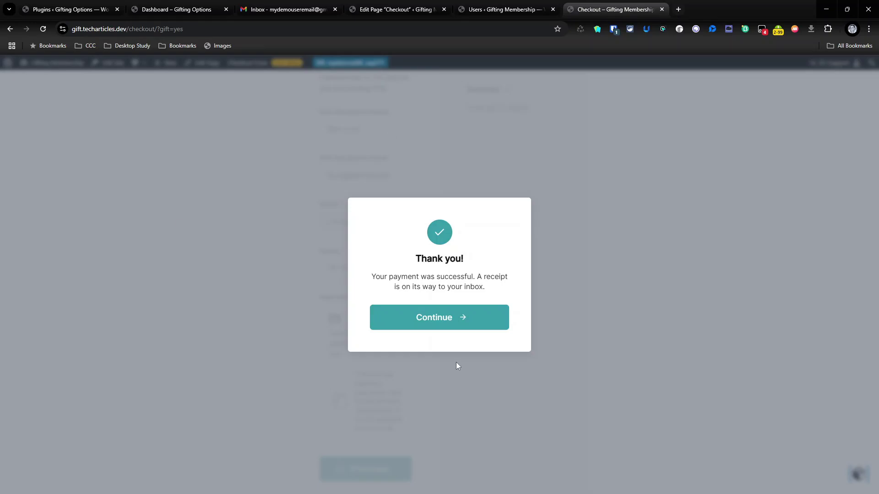
pyautogui.click(431, 311)
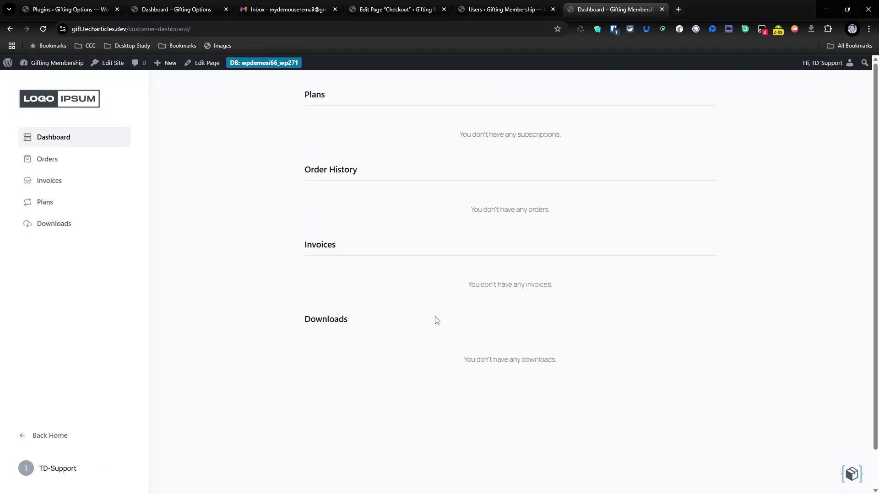
# - Bin the Test Store order email in Gmail, then return to the WordPress tab
pyautogui.click(289, 14)
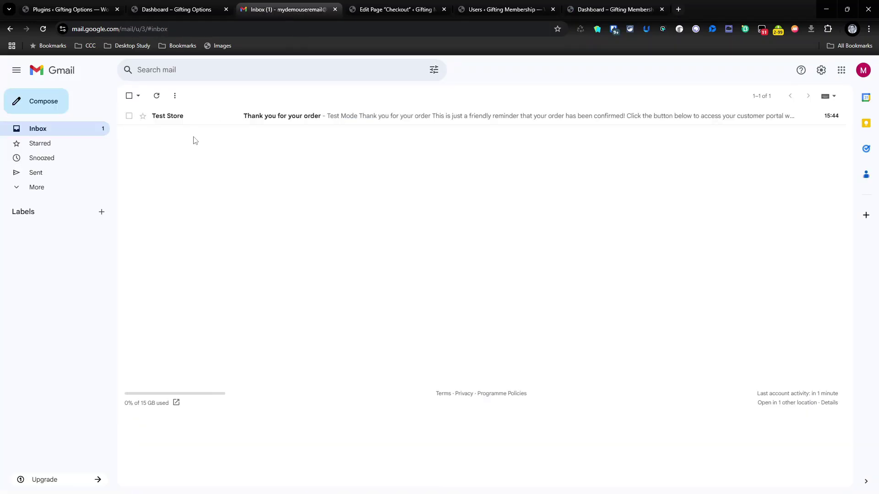
pyautogui.click(129, 116)
pyautogui.click(196, 96)
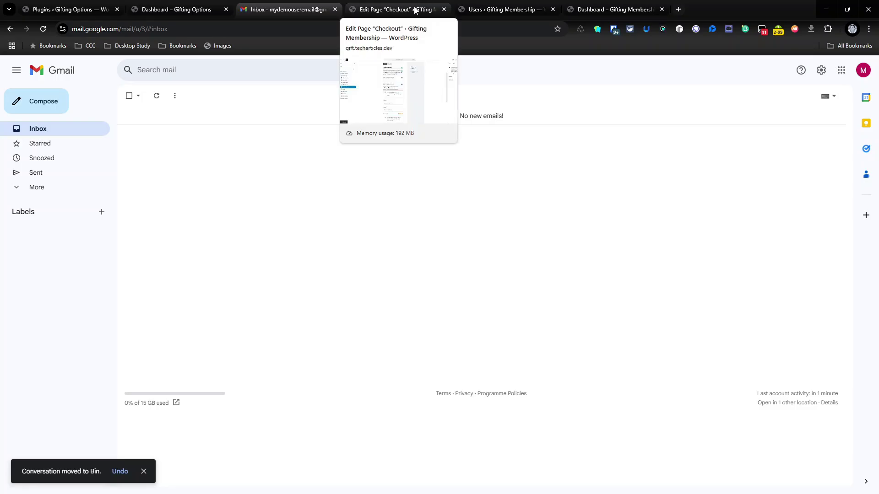
pyautogui.click(583, 11)
# - Go from the customer dashboard to the admin and open SureCart's Gifted Membership settings
pyautogui.click(503, 9)
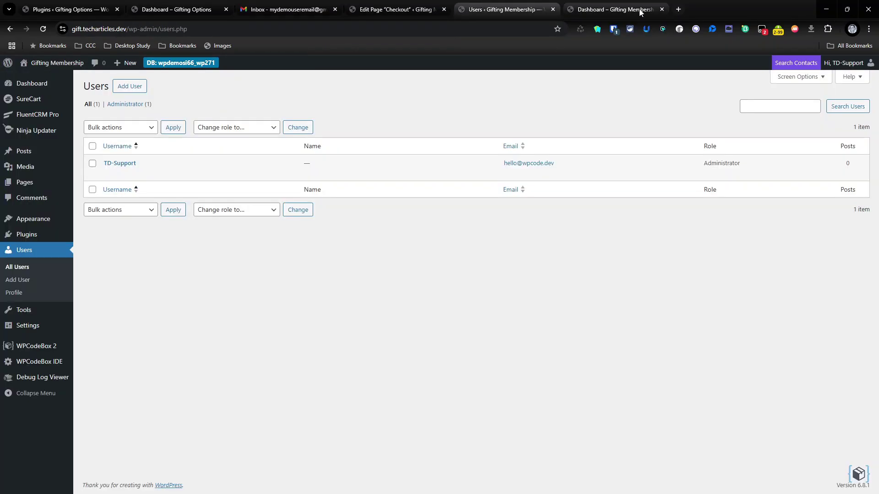
pyautogui.click(614, 9)
pyautogui.click(41, 76)
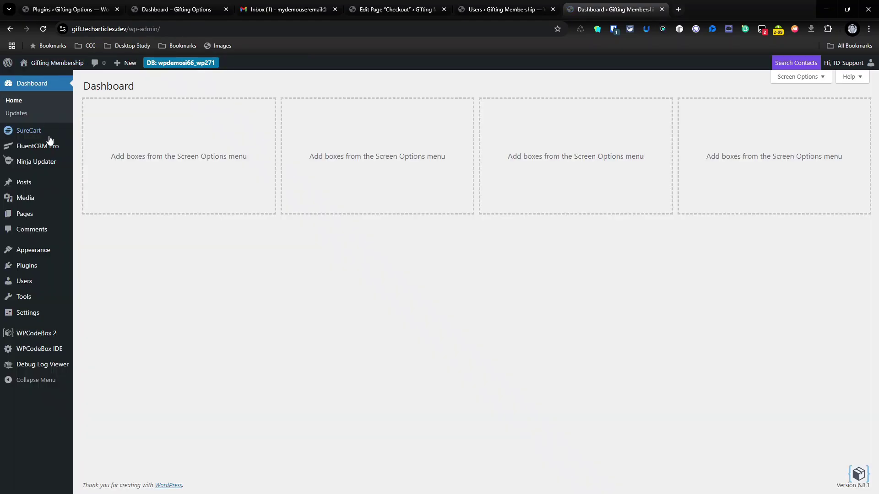
pyautogui.moveTo(48, 132)
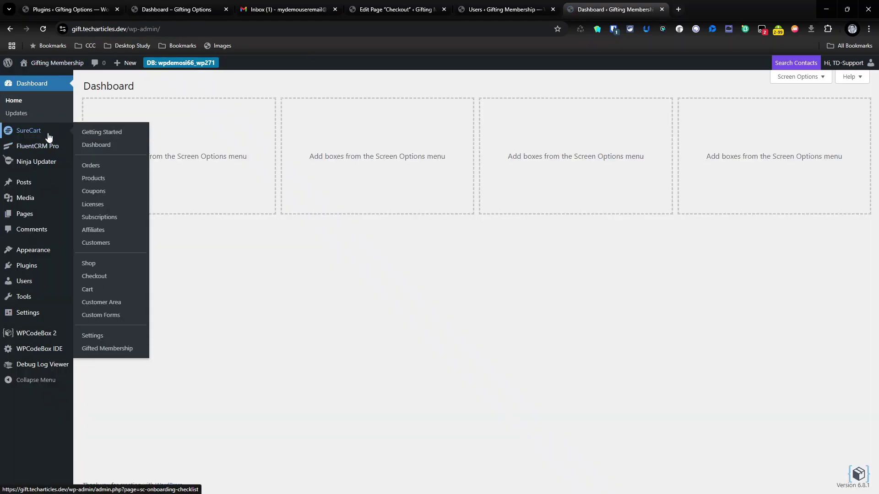
pyautogui.click(108, 351)
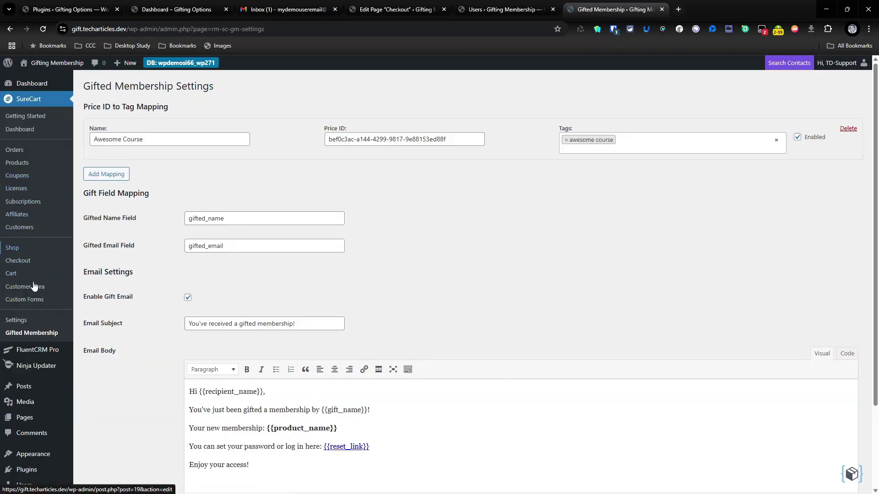
# - Check the awesome course contacts in FluentCRM Tags and the new Subscriber in Users
pyautogui.moveTo(25, 357)
pyautogui.click(92, 326)
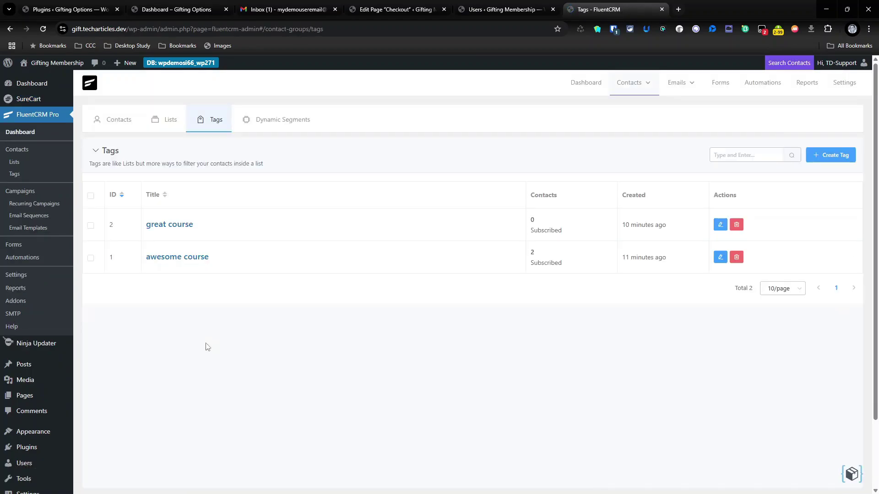
pyautogui.click(174, 258)
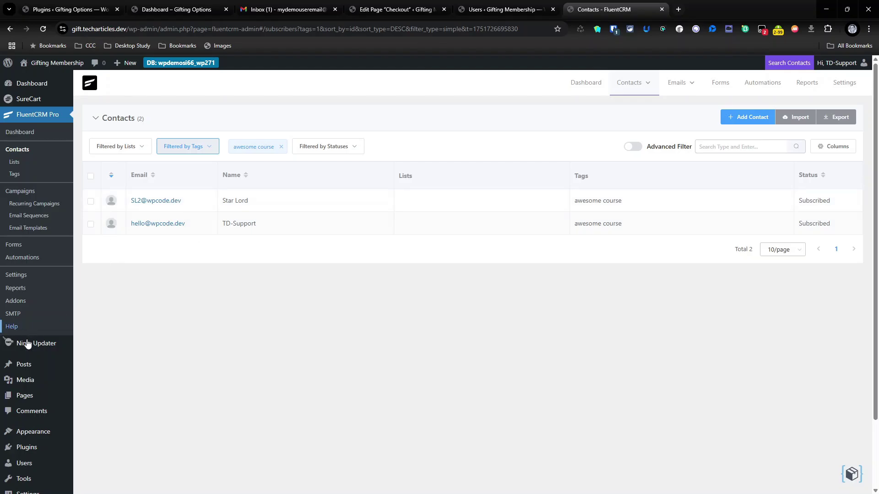
pyautogui.click(34, 464)
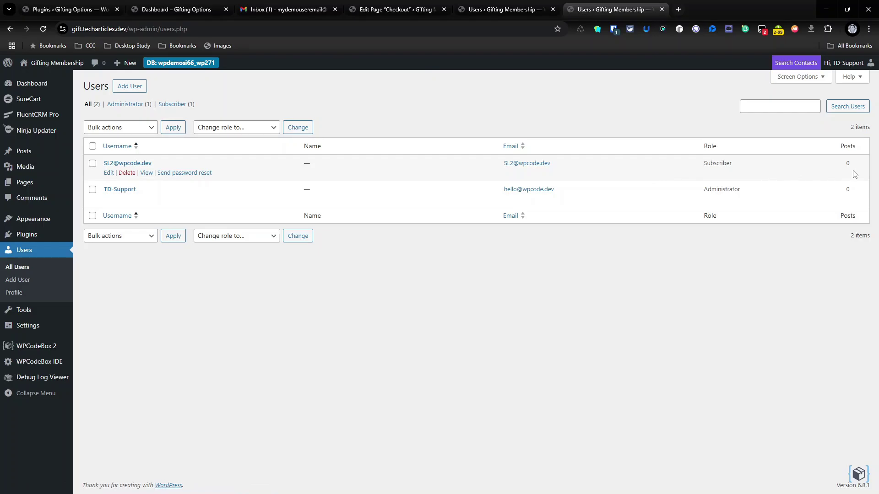
# - Open the gifted-membership email in Gmail, then switch to the Gifting Options plugins page
pyautogui.click(309, 12)
pyautogui.click(486, 118)
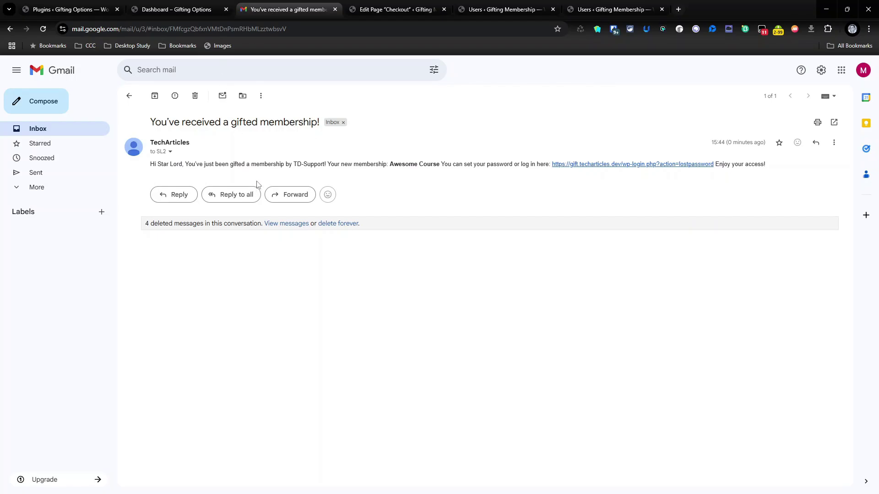
pyautogui.click(92, 9)
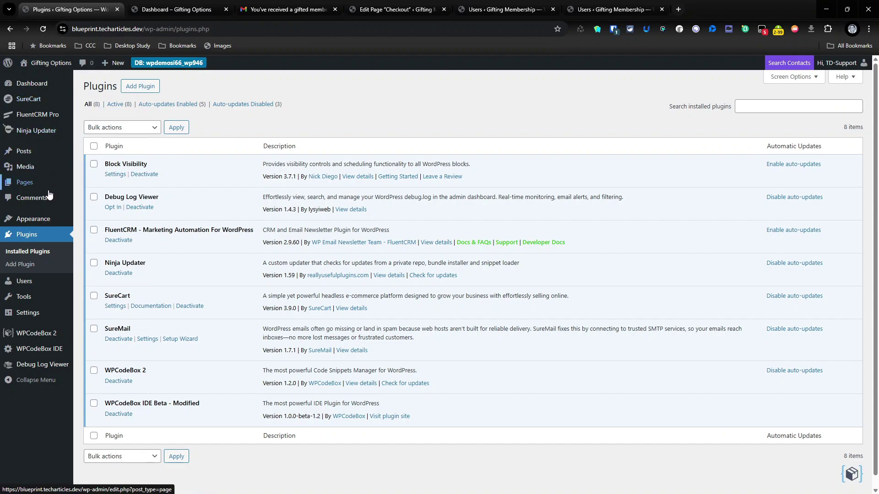
# - Open SureCart > Gifted Membership to view Another Event's mapping to Awesome Course
pyautogui.moveTo(37, 105)
pyautogui.click(120, 323)
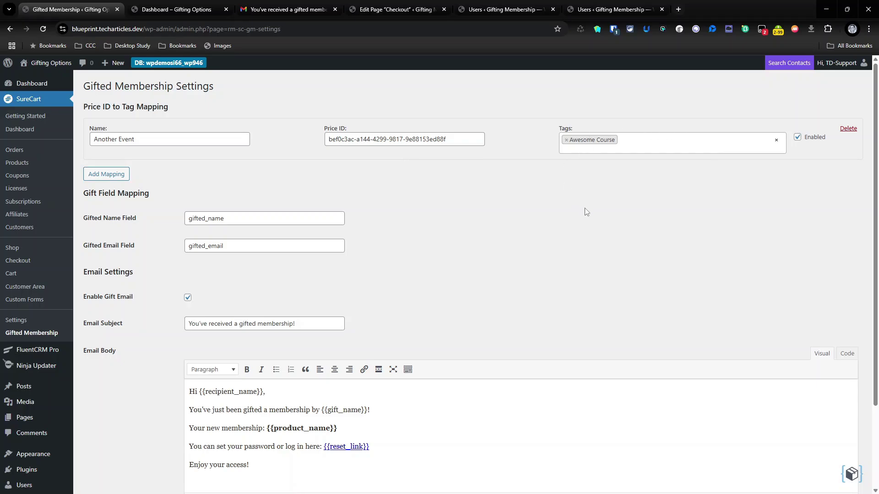
pyautogui.scroll(-3, 454, 279)
pyautogui.scroll(2, 457, 299)
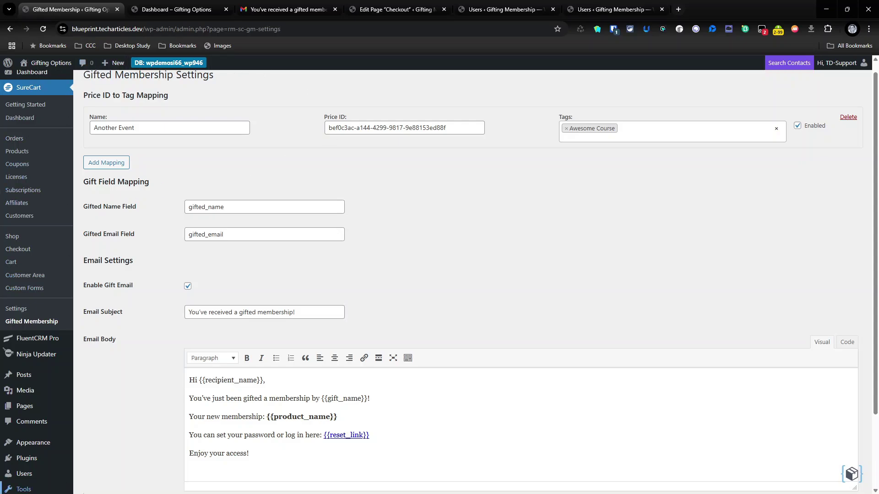
pyautogui.scroll(-2, 438, 280)
pyautogui.scroll(2, 438, 280)
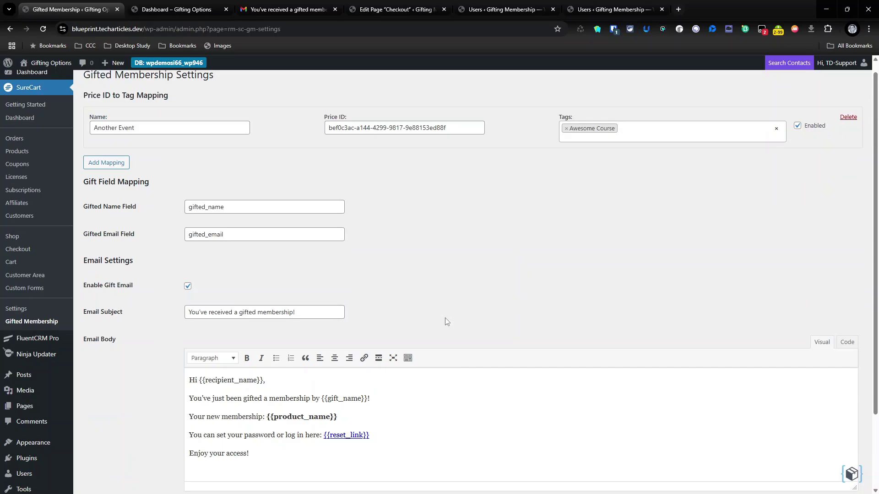